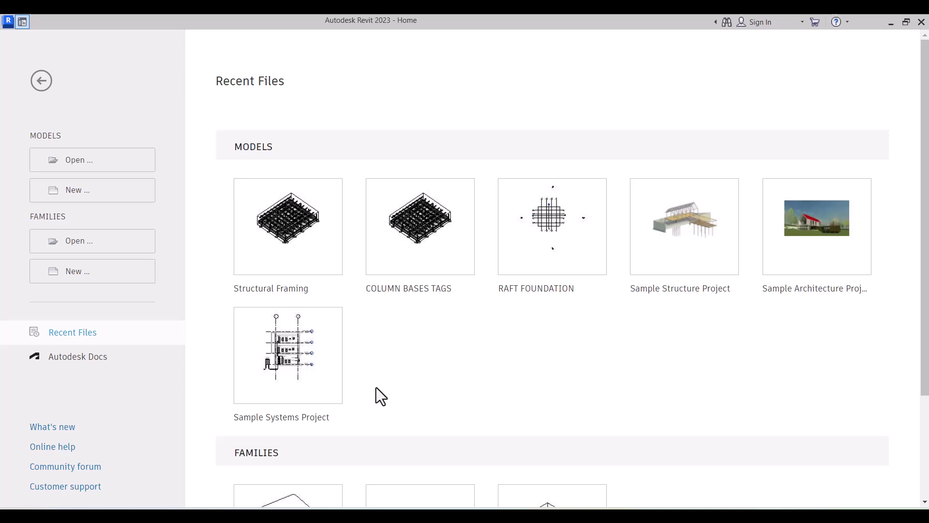
Create a new project from the Metric-Structural Template.
{"action": "left_click", "coordinate": [78, 193]}
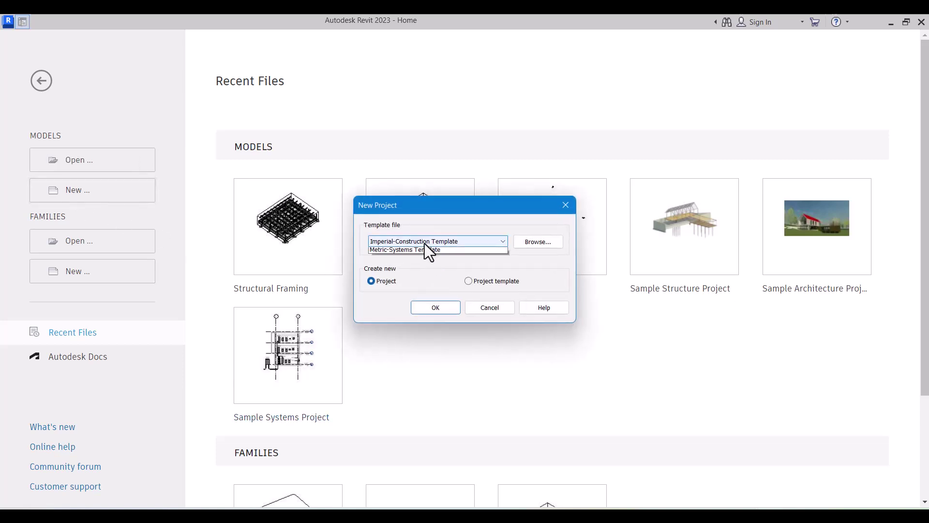
{"action": "left_click", "coordinate": [426, 244]}
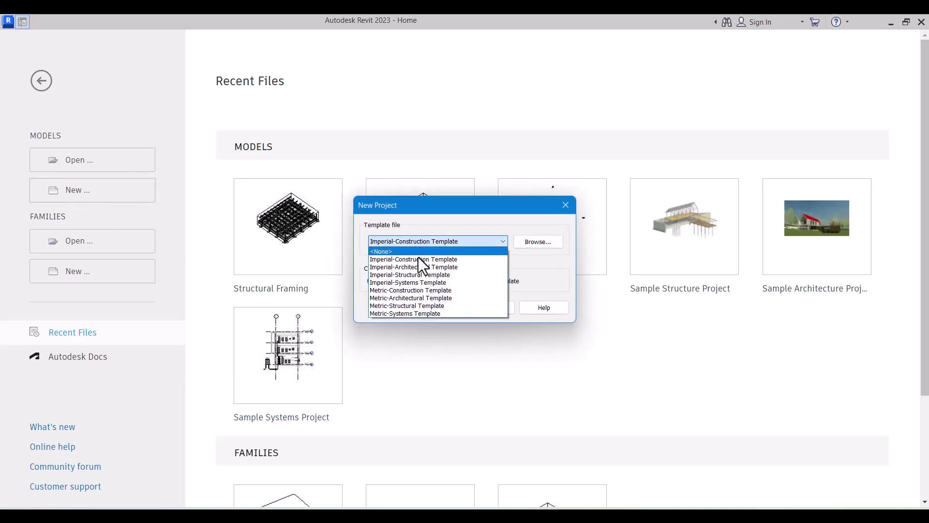
{"action": "left_click", "coordinate": [420, 309]}
{"action": "left_click", "coordinate": [444, 308]}
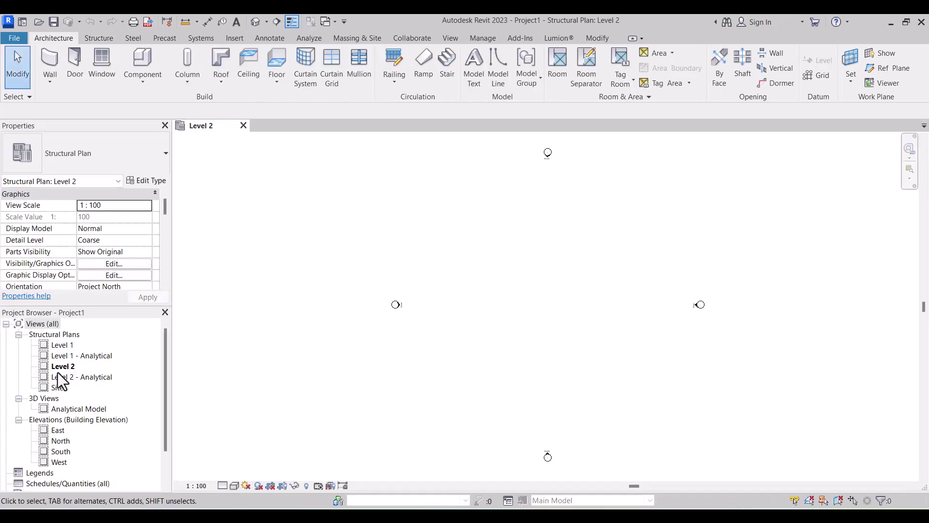
Open the North building elevation view.
{"action": "scroll", "coordinate": [87, 392], "scroll_direction": "down", "scroll_amount": 2}
{"action": "scroll", "coordinate": [69, 352], "scroll_direction": "up", "scroll_amount": 2}
{"action": "left_click", "coordinate": [55, 441]}
{"action": "double_click", "coordinate": [54, 444]}
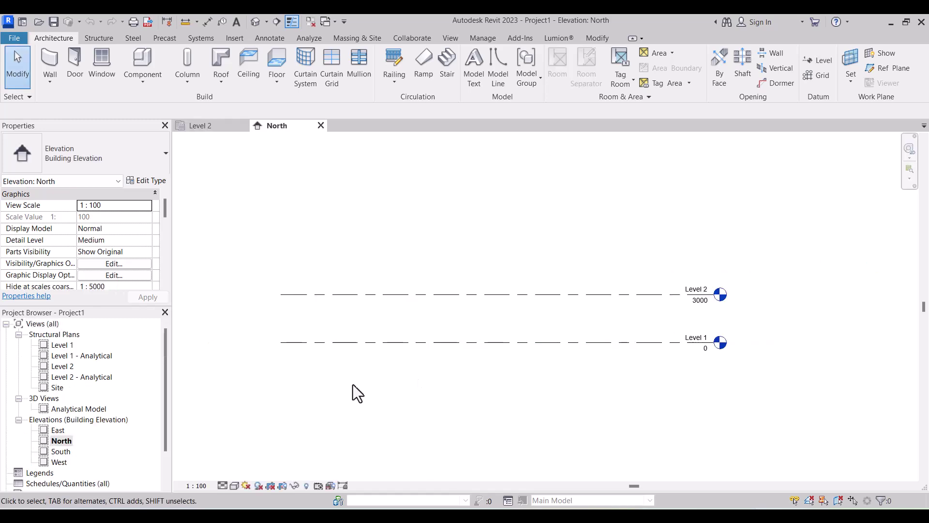
Examine the Level 1 and Level 2 lines, names and elevations in the North elevation and select Level 1.
{"action": "scroll", "coordinate": [680, 363], "scroll_direction": "up", "scroll_amount": 3}
{"action": "scroll", "coordinate": [674, 327], "scroll_direction": "down", "scroll_amount": 2}
{"action": "scroll", "coordinate": [666, 328], "scroll_direction": "up", "scroll_amount": 4}
{"action": "scroll", "coordinate": [624, 342], "scroll_direction": "down", "scroll_amount": 2}
{"action": "scroll", "coordinate": [629, 336], "scroll_direction": "up", "scroll_amount": 1}
{"action": "left_click", "coordinate": [641, 338]}
{"action": "scroll", "coordinate": [631, 332], "scroll_direction": "down", "scroll_amount": 3}
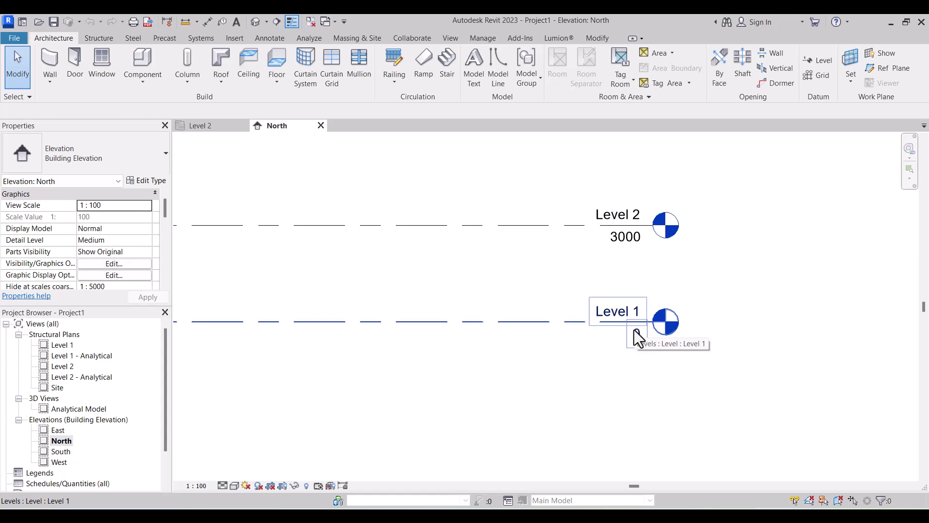
{"action": "scroll", "coordinate": [618, 310], "scroll_direction": "up", "scroll_amount": 2}
{"action": "left_click", "coordinate": [616, 280]}
{"action": "scroll", "coordinate": [580, 278], "scroll_direction": "down", "scroll_amount": 2}
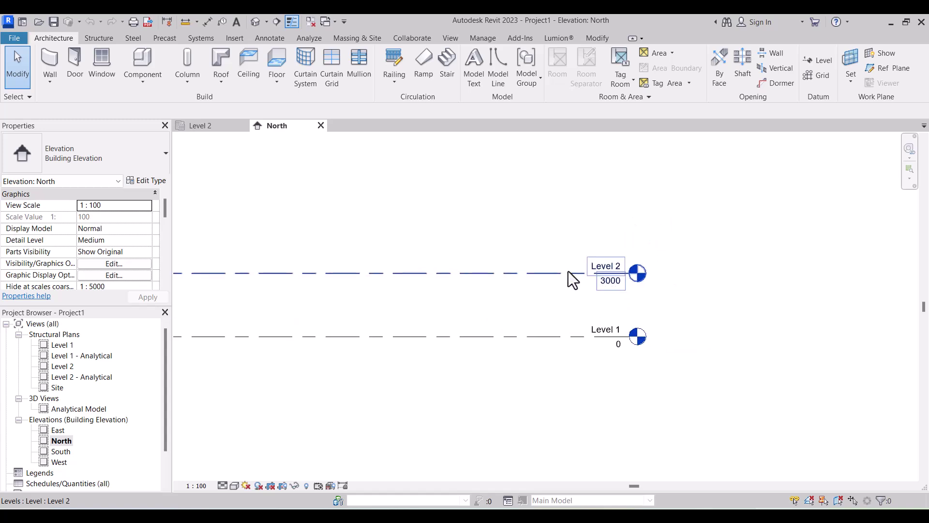
{"action": "scroll", "coordinate": [571, 275], "scroll_direction": "up", "scroll_amount": 2}
{"action": "scroll", "coordinate": [580, 283], "scroll_direction": "down", "scroll_amount": 3}
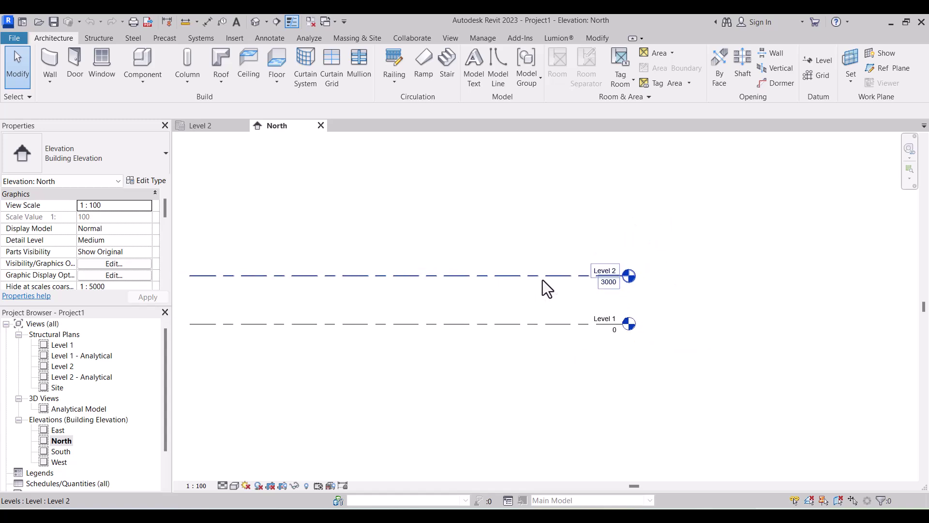
{"action": "scroll", "coordinate": [602, 273], "scroll_direction": "up", "scroll_amount": 2}
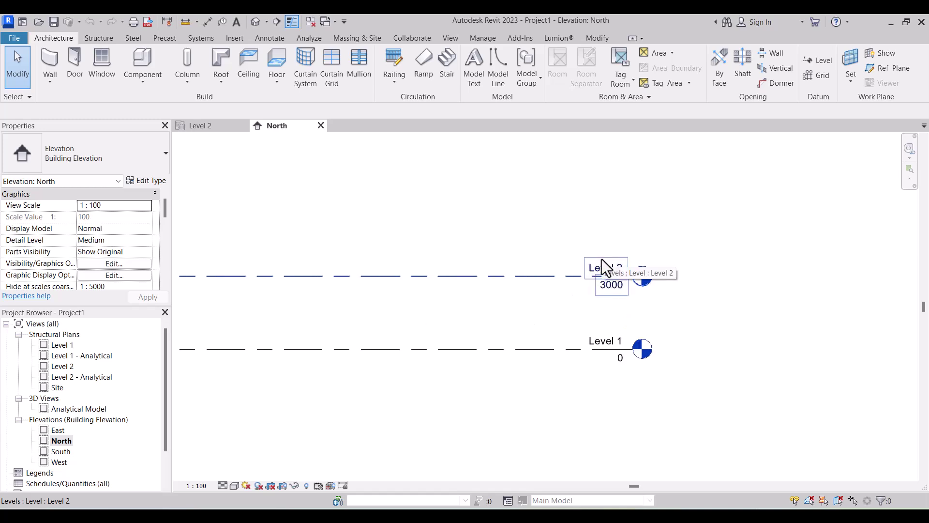
{"action": "left_click", "coordinate": [536, 301]}
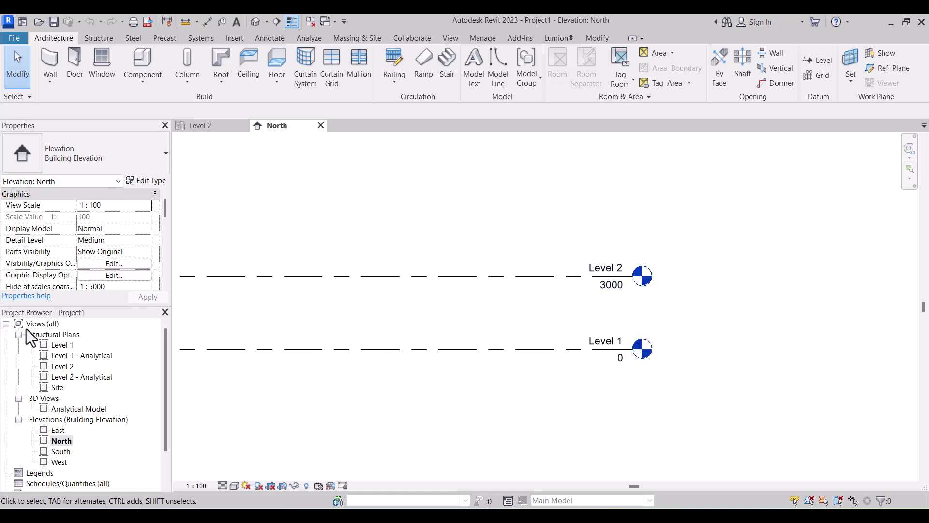
{"action": "left_click", "coordinate": [69, 347]}
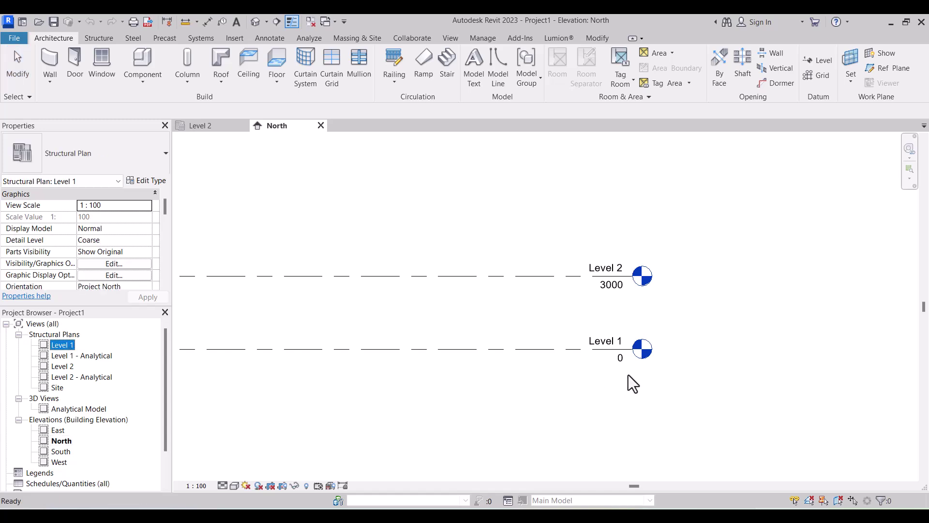
{"action": "scroll", "coordinate": [566, 318], "scroll_direction": "down", "scroll_amount": 2}
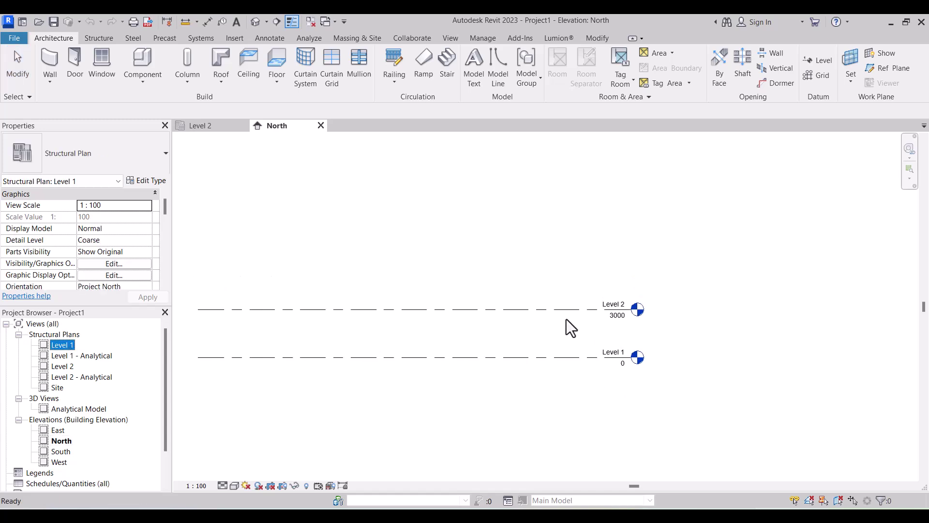
{"action": "left_click", "coordinate": [580, 355]}
{"action": "left_click", "coordinate": [579, 355]}
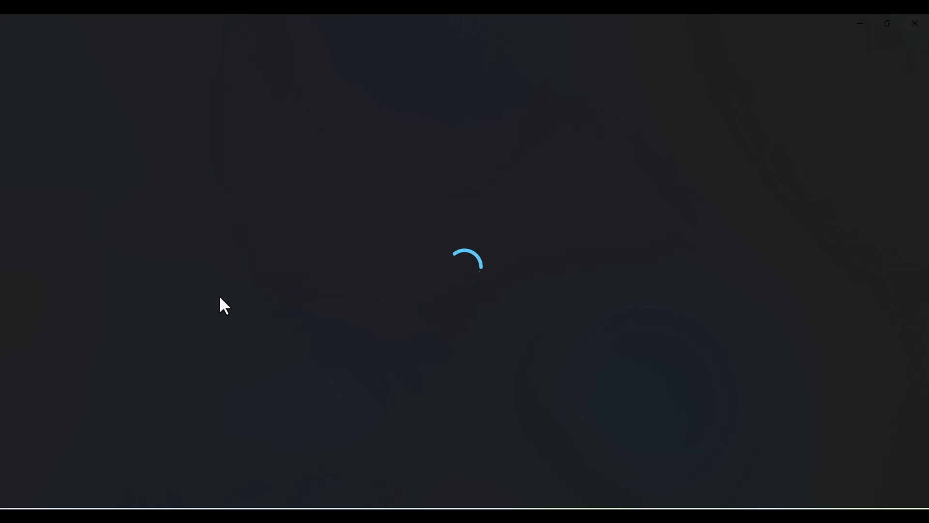
Study the slab-on-grade foundation picture download.jpeg in the image viewer and return to Revit.
{"action": "scroll", "coordinate": [465, 310], "scroll_direction": "up", "scroll_amount": 6}
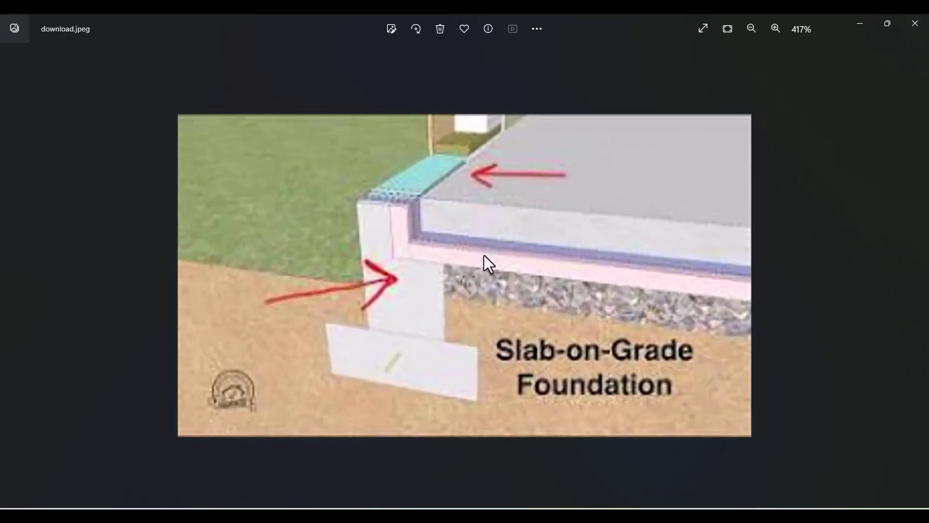
{"action": "scroll", "coordinate": [481, 249], "scroll_direction": "down", "scroll_amount": 1}
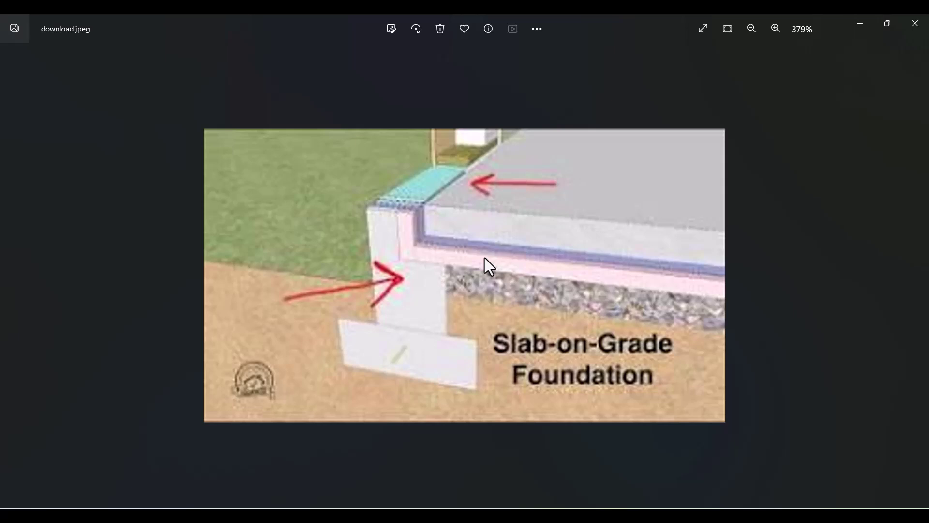
{"action": "left_click", "coordinate": [862, 26]}
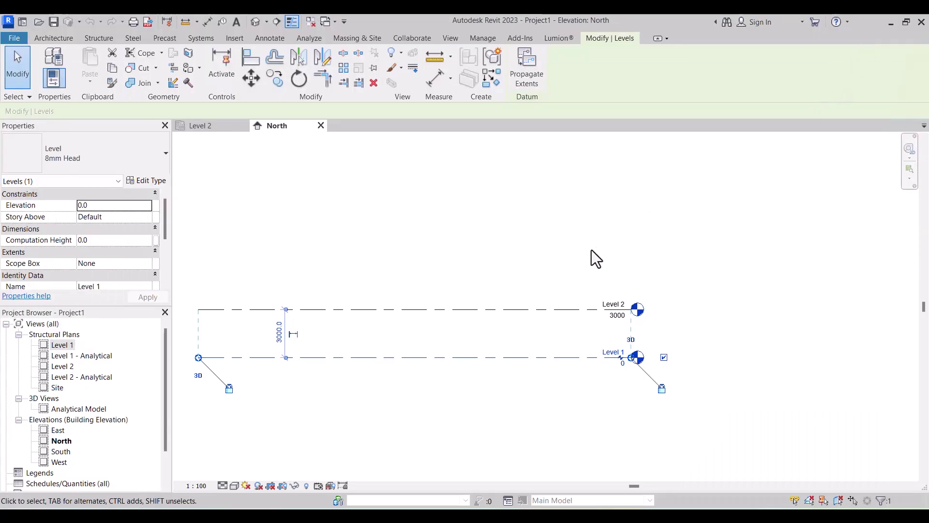
Open the Level 1 structural plan.
{"action": "scroll", "coordinate": [548, 377], "scroll_direction": "down", "scroll_amount": 1}
{"action": "scroll", "coordinate": [536, 372], "scroll_direction": "up", "scroll_amount": 2}
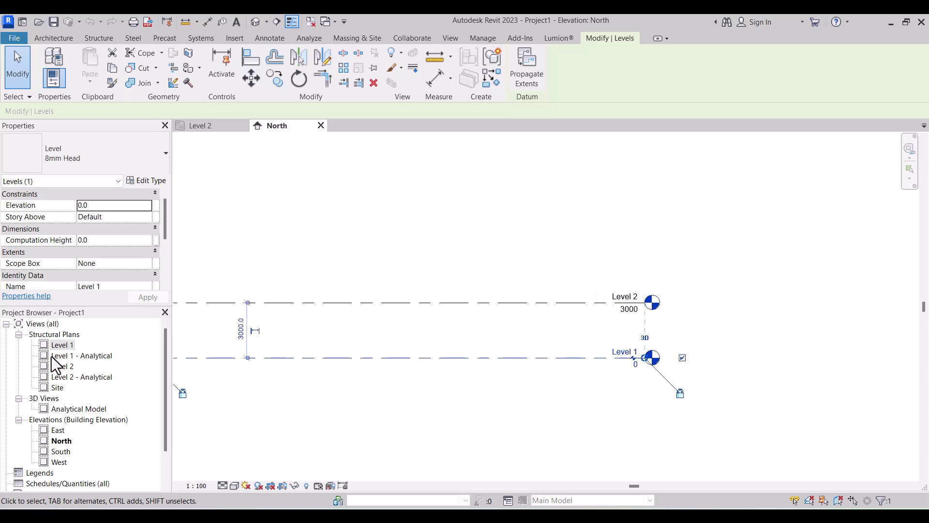
{"action": "double_click", "coordinate": [63, 345]}
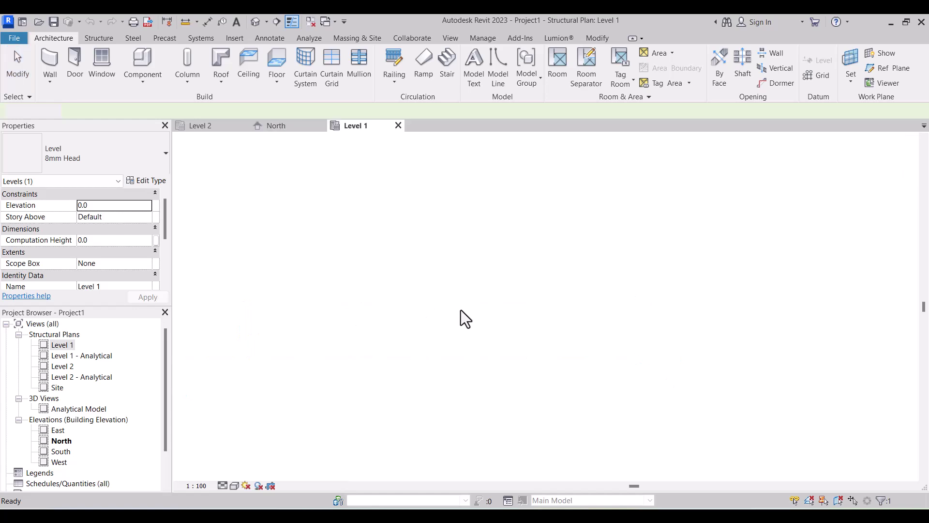
{"action": "scroll", "coordinate": [488, 279], "scroll_direction": "up", "scroll_amount": 2}
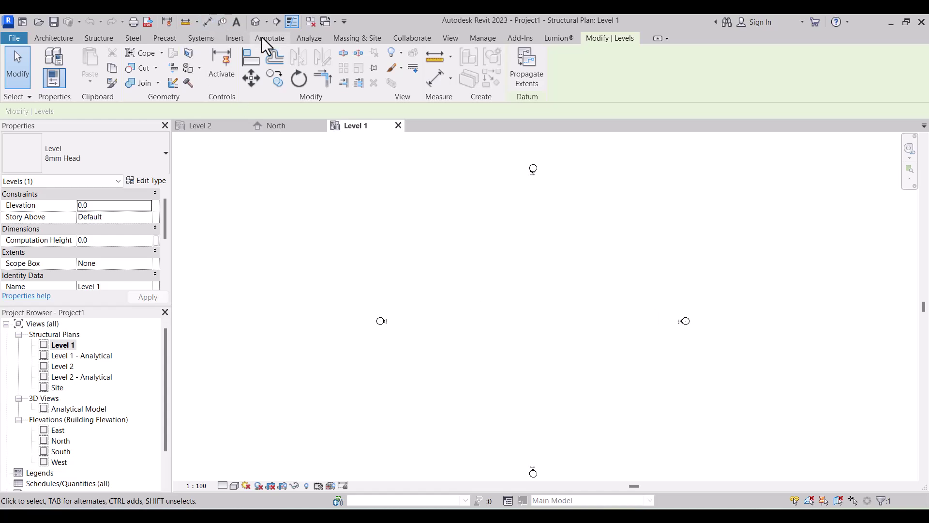
Create a four-cornered toposurface of about 812 m² at elevation 0, placing its points between the elevation markers.
{"action": "left_click", "coordinate": [335, 43]}
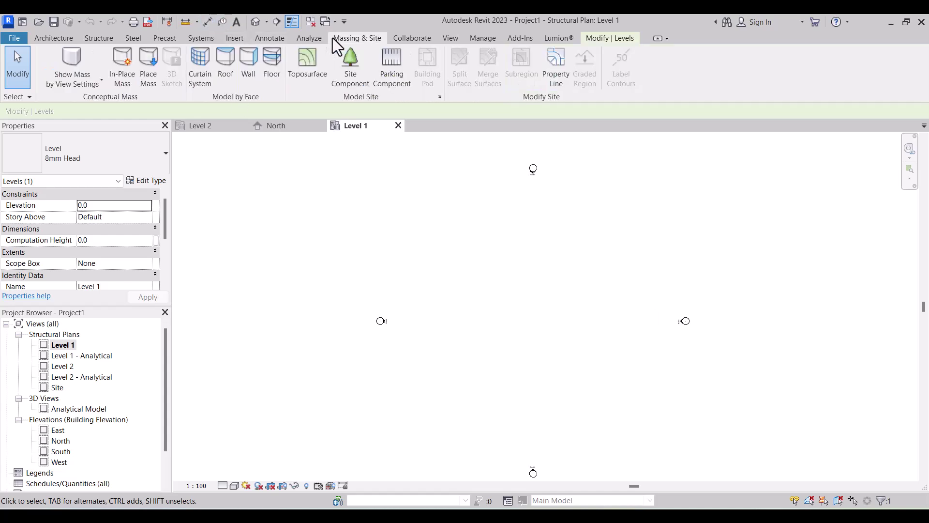
{"action": "left_click", "coordinate": [314, 65]}
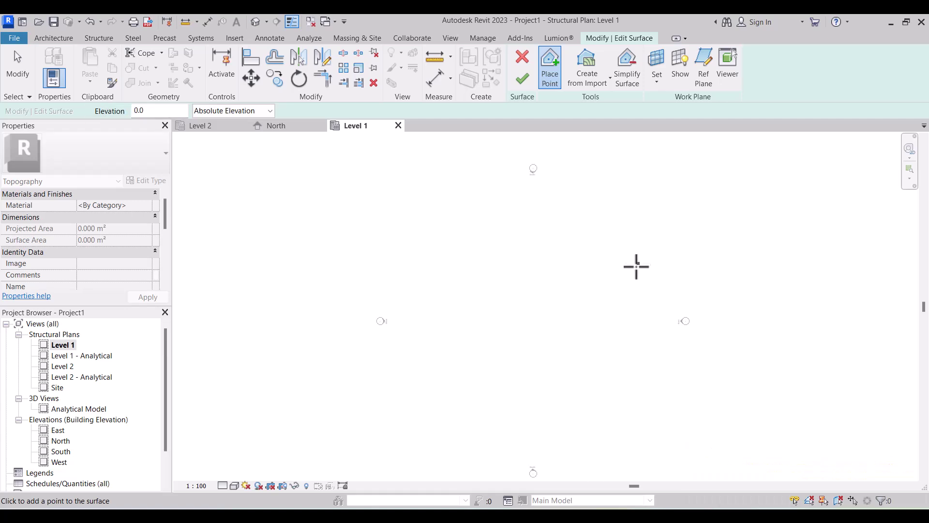
{"action": "left_click", "coordinate": [435, 419]}
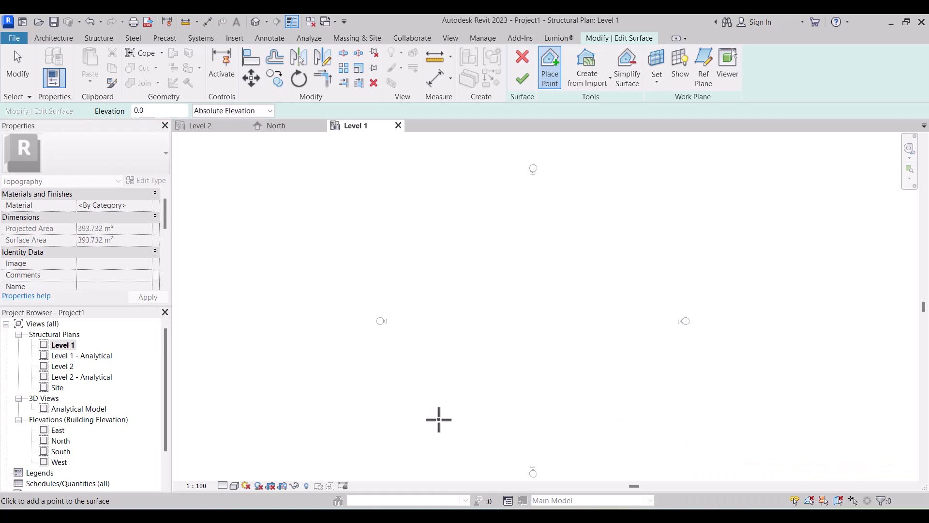
Reveal hidden elements in the Level 1 plan and unhide the category of the toposurface.
{"action": "left_click", "coordinate": [306, 485]}
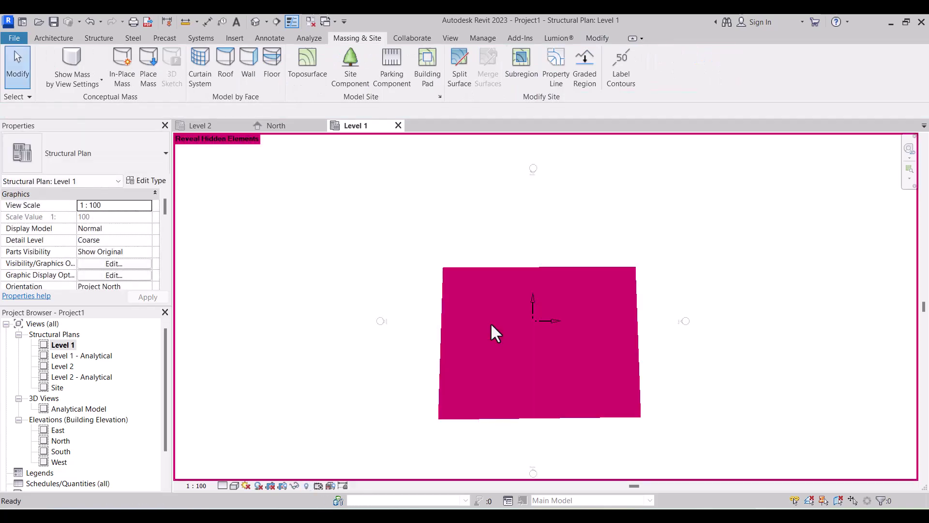
{"action": "left_click", "coordinate": [473, 273]}
{"action": "left_click", "coordinate": [585, 84]}
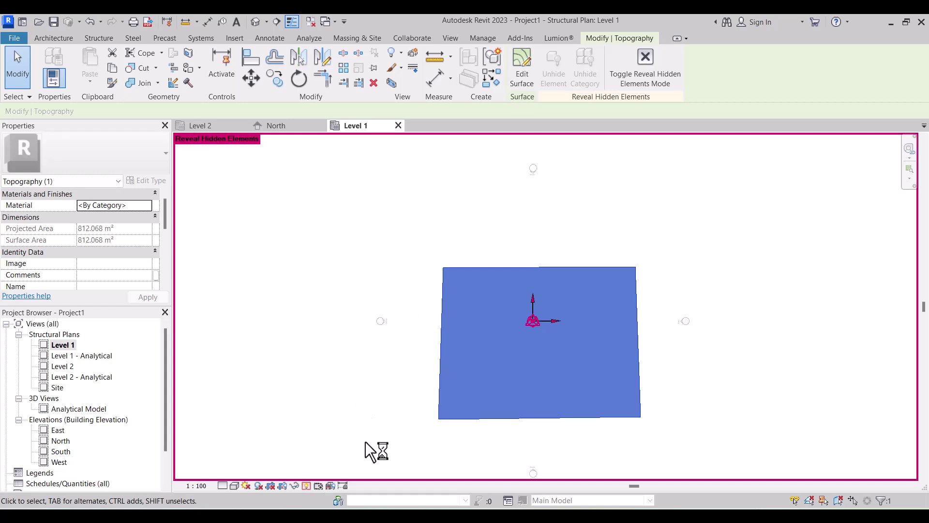
{"action": "left_click", "coordinate": [307, 485]}
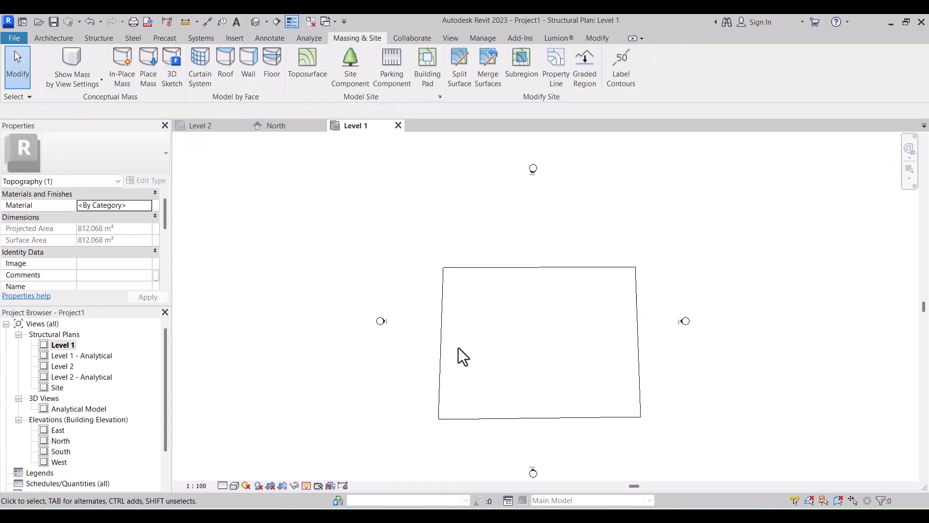
{"action": "left_click", "coordinate": [441, 333]}
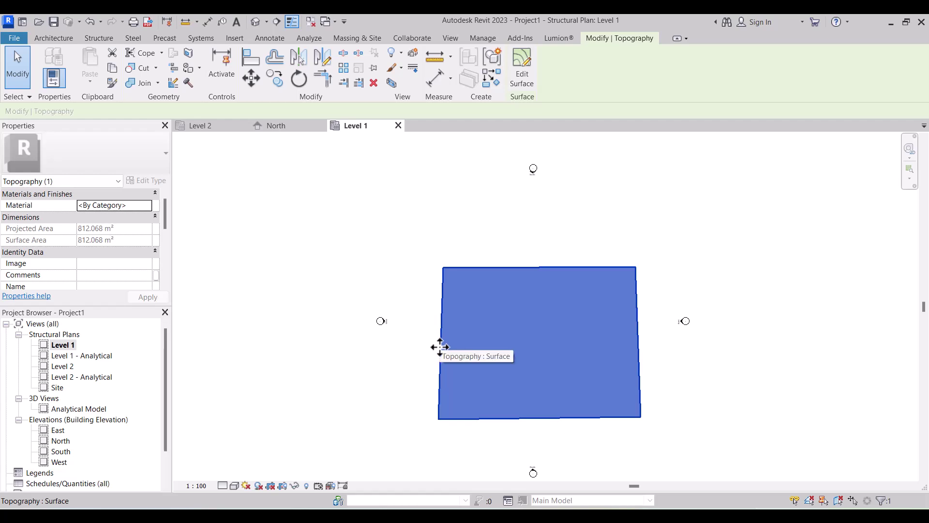
{"action": "scroll", "coordinate": [401, 354], "scroll_direction": "down", "scroll_amount": 2}
{"action": "left_click", "coordinate": [382, 380]}
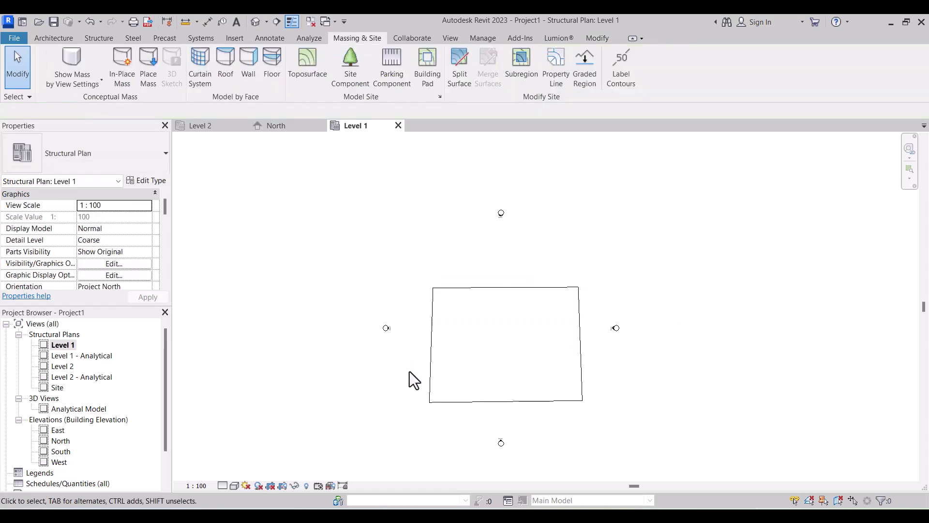
Place four vertical M_Concrete-Rectangular-Column 300 x 450mm structural columns in a rectangular layout inside the toposurface boundary.
{"action": "left_click", "coordinate": [95, 40]}
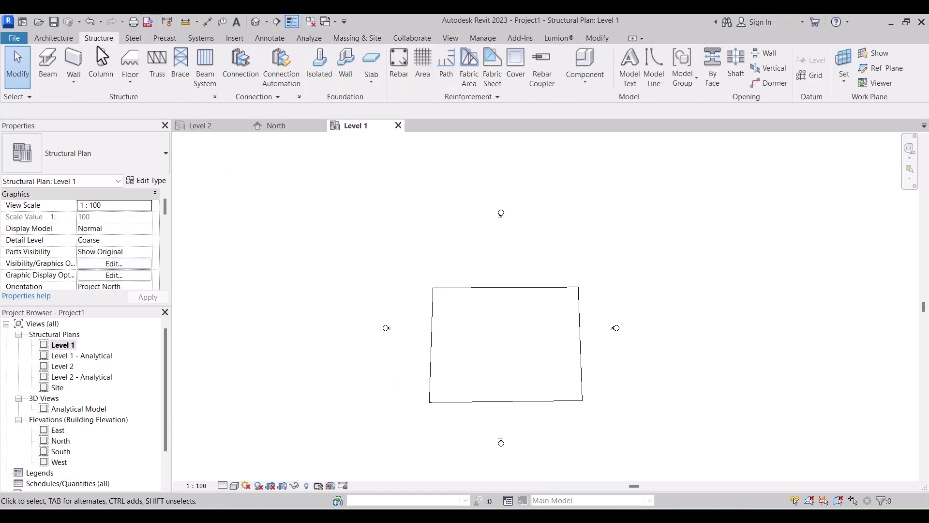
{"action": "left_click", "coordinate": [96, 61]}
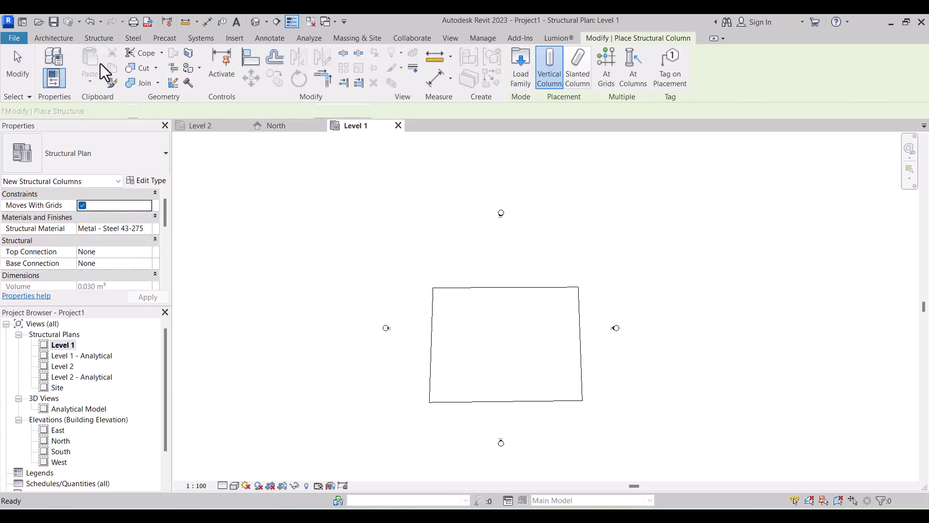
{"action": "left_click", "coordinate": [109, 161]}
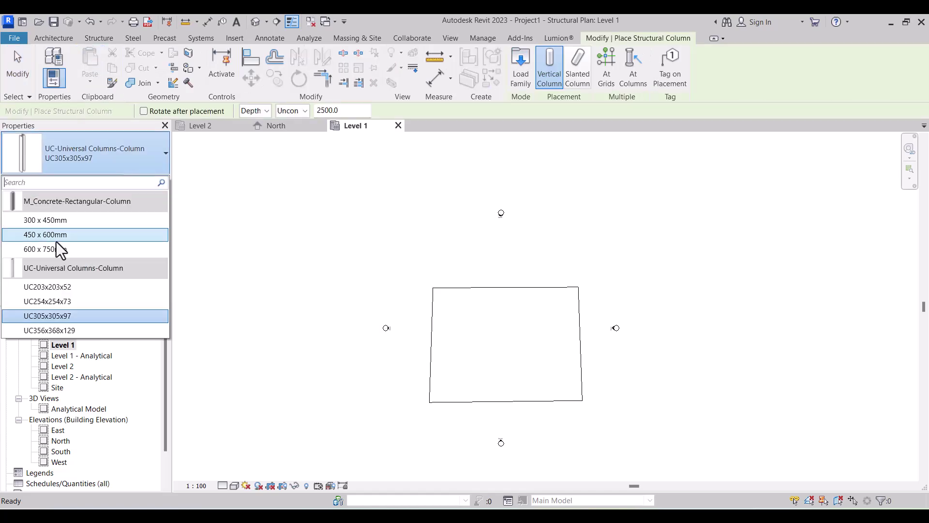
{"action": "left_click", "coordinate": [52, 221]}
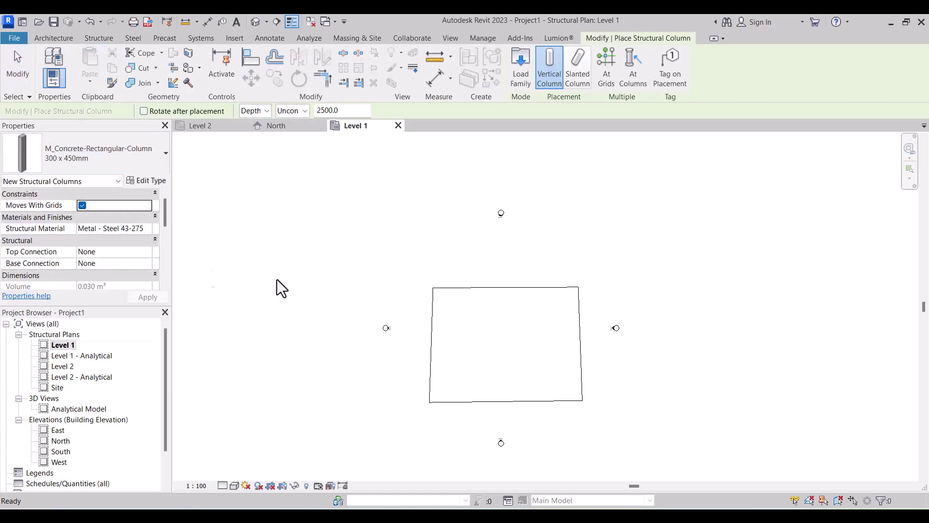
{"action": "scroll", "coordinate": [504, 324], "scroll_direction": "up", "scroll_amount": 4}
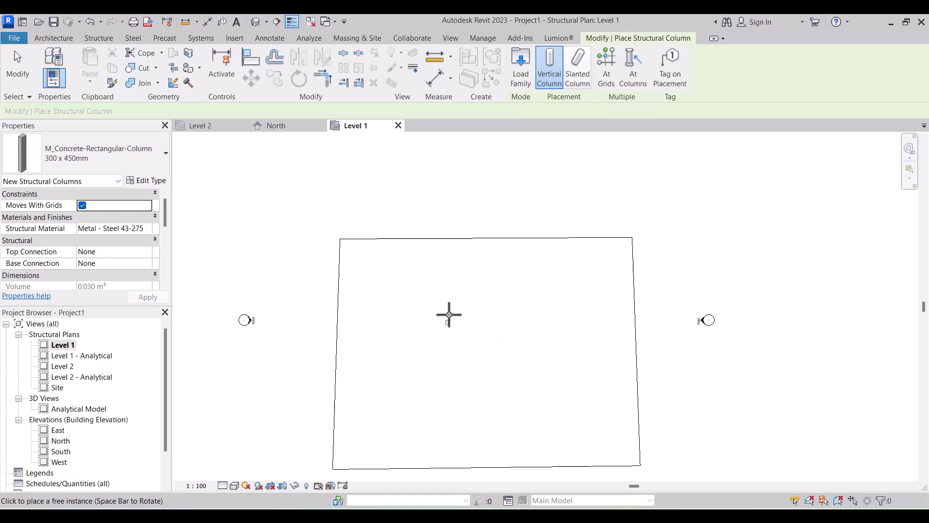
{"action": "left_click", "coordinate": [551, 291]}
{"action": "left_click", "coordinate": [549, 370]}
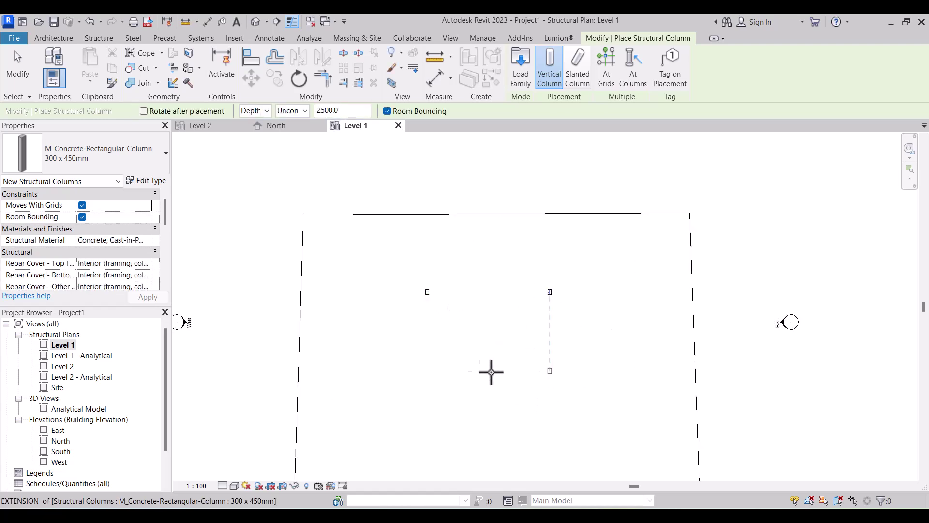
{"action": "left_click", "coordinate": [427, 372]}
{"action": "key", "text": "Escape"}
{"action": "key", "text": "Escape"}
{"action": "scroll", "coordinate": [504, 364], "scroll_direction": "down", "scroll_amount": 2}
{"action": "scroll", "coordinate": [501, 362], "scroll_direction": "up", "scroll_amount": 2}
{"action": "scroll", "coordinate": [502, 361], "scroll_direction": "down", "scroll_amount": 2}
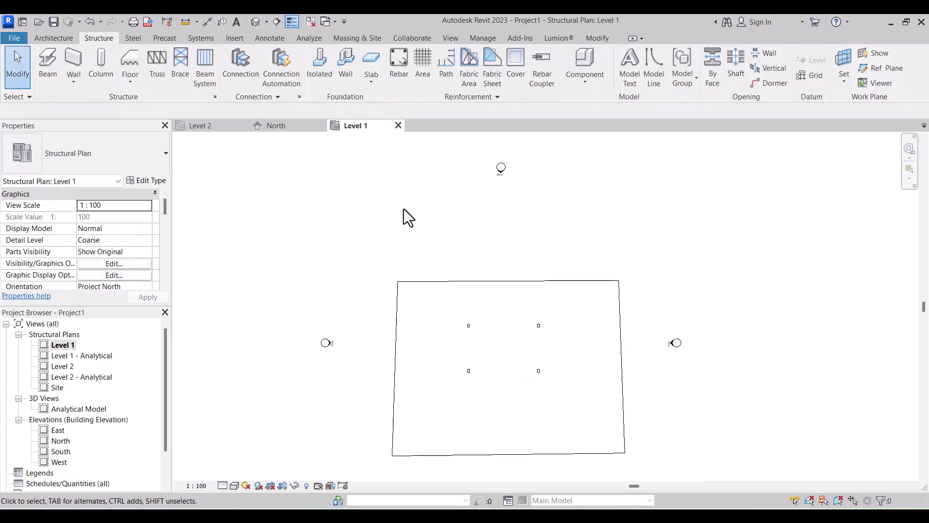
Open the default 3D view, reveal its hidden elements and unhide the category of the toposurface.
{"action": "left_click", "coordinate": [256, 22]}
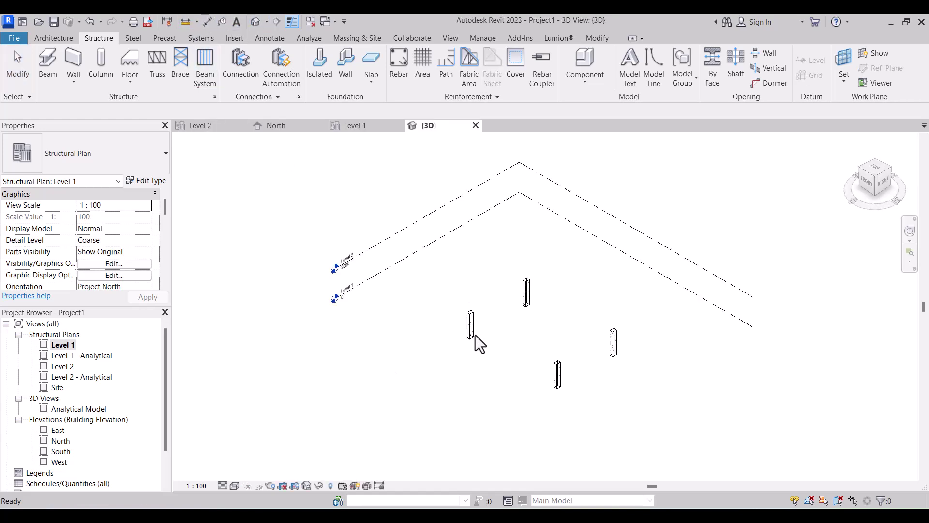
{"action": "left_click", "coordinate": [331, 485]}
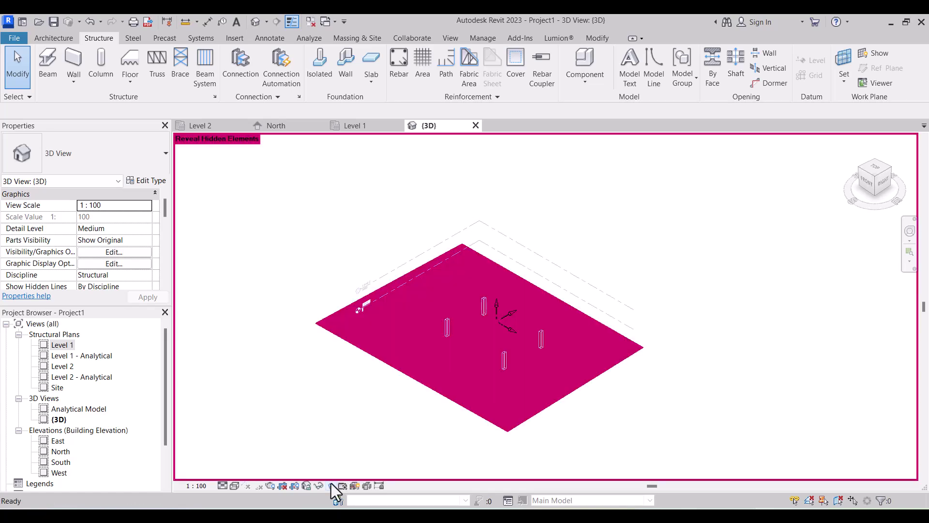
{"action": "left_click", "coordinate": [406, 381]}
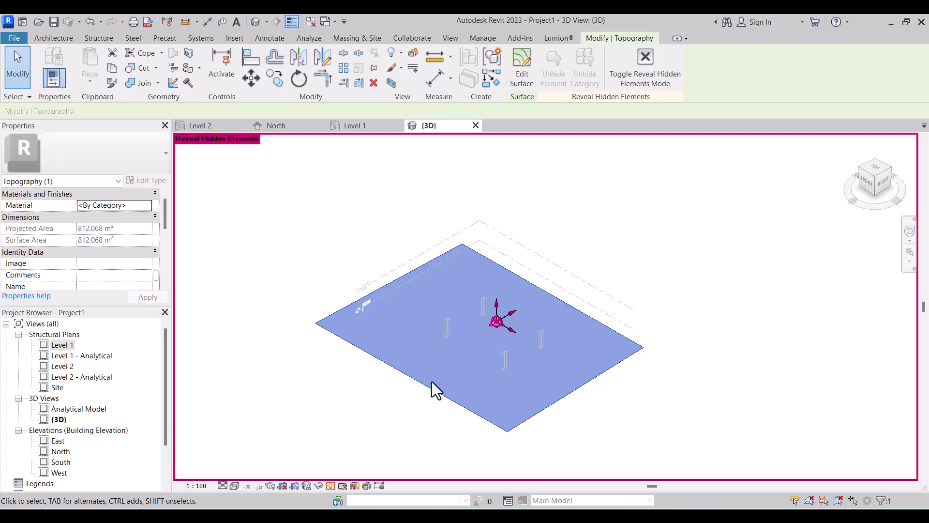
{"action": "left_click", "coordinate": [331, 485]}
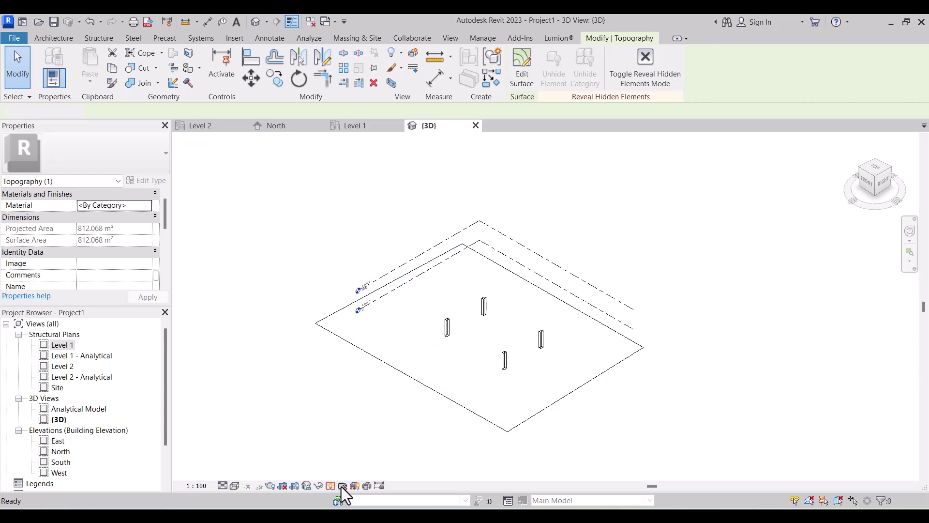
Switch the 3D view to a shaded visual style so the terrain and columns display with solid faces.
{"action": "scroll", "coordinate": [463, 292], "scroll_direction": "up", "scroll_amount": 3}
{"action": "scroll", "coordinate": [463, 292], "scroll_direction": "down", "scroll_amount": 2}
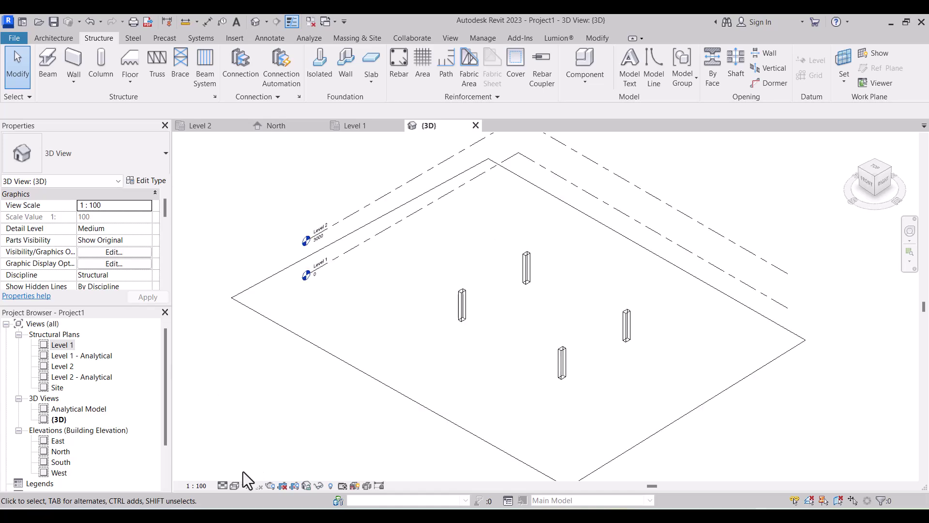
{"action": "left_click", "coordinate": [235, 485]}
{"action": "left_click", "coordinate": [243, 448]}
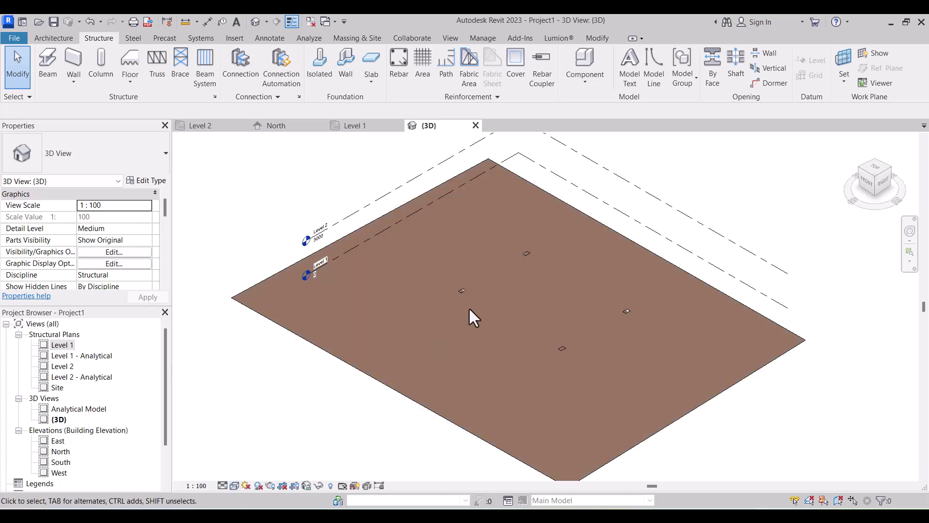
Select the four concrete columns and try to set their base offset to 0.
{"action": "scroll", "coordinate": [474, 300], "scroll_direction": "up", "scroll_amount": 4}
{"action": "scroll", "coordinate": [475, 280], "scroll_direction": "down", "scroll_amount": 4}
{"action": "left_click_drag", "start_coordinate": [371, 154], "coordinate": [638, 366]}
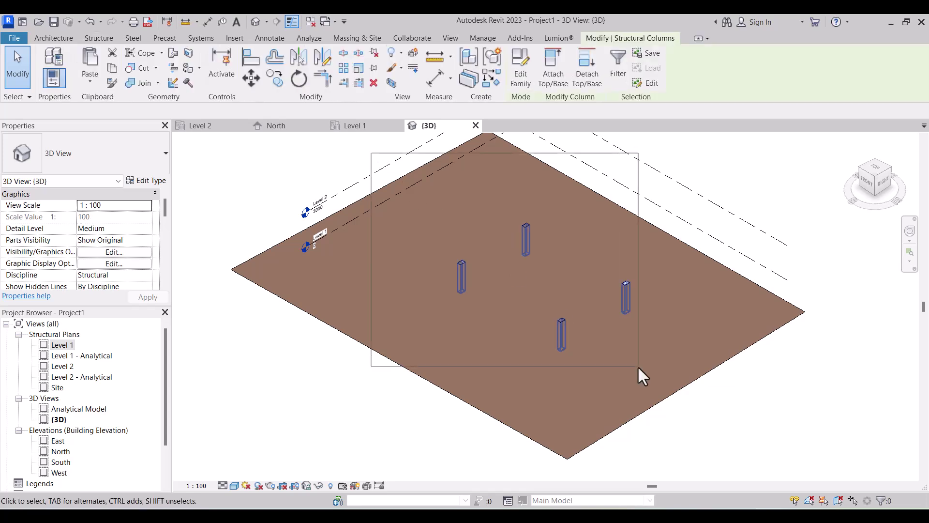
{"action": "left_click", "coordinate": [135, 217]}
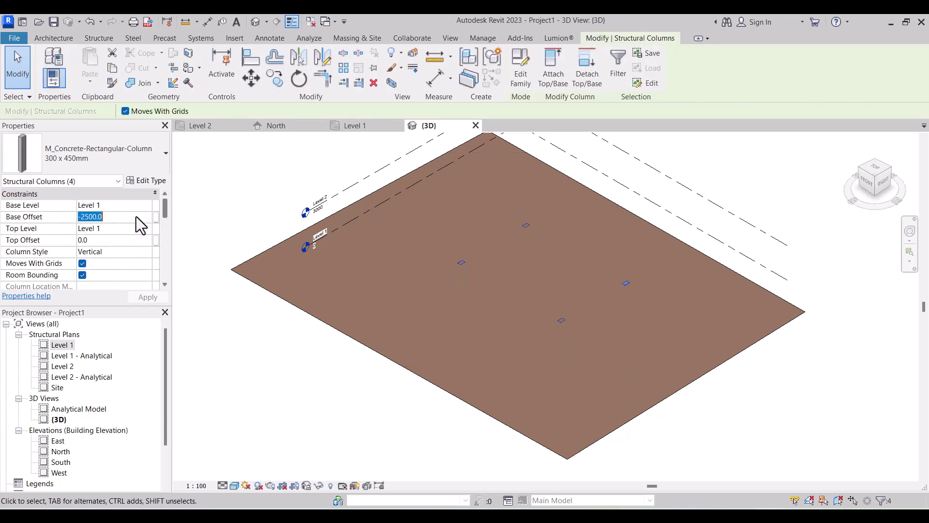
{"action": "type", "text": "0"}
{"action": "key", "text": "Return"}
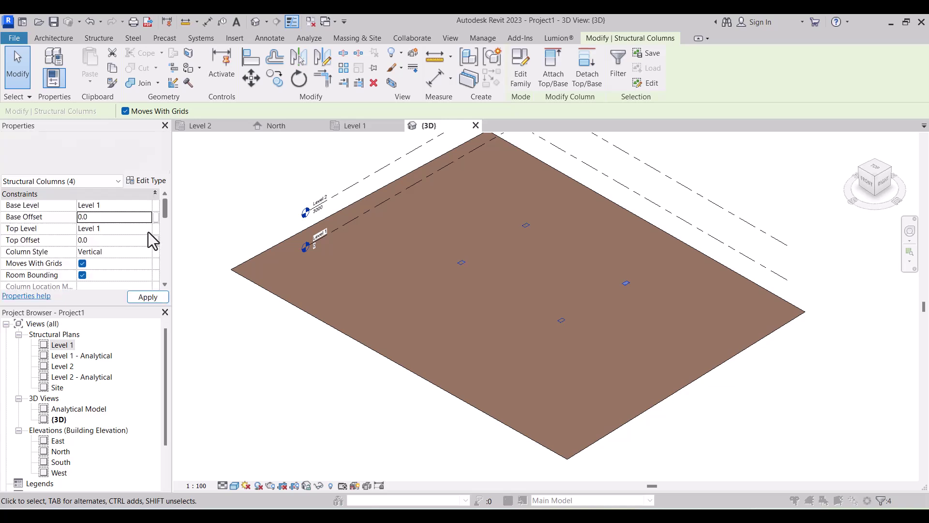
{"action": "left_click", "coordinate": [560, 306]}
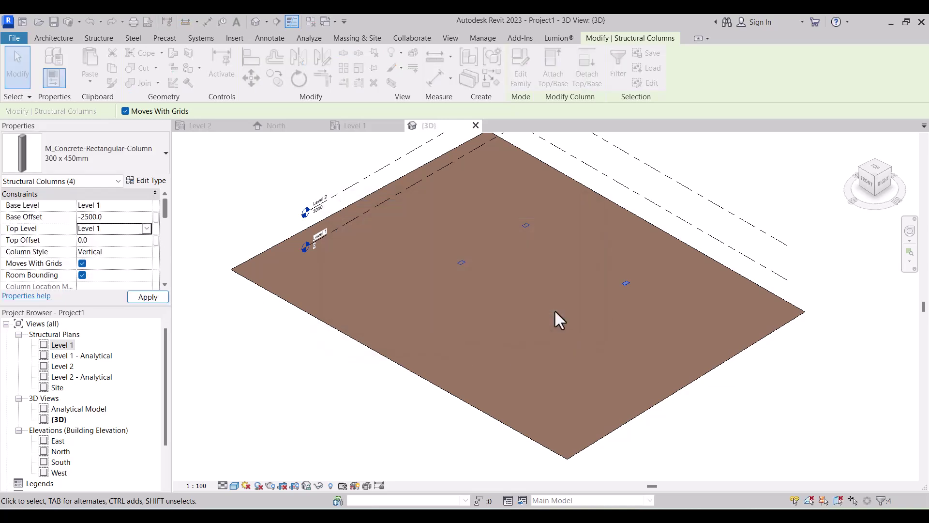
Set the four selected columns' top level to Level 2 and their base offset to 0.
{"action": "left_click", "coordinate": [139, 228]}
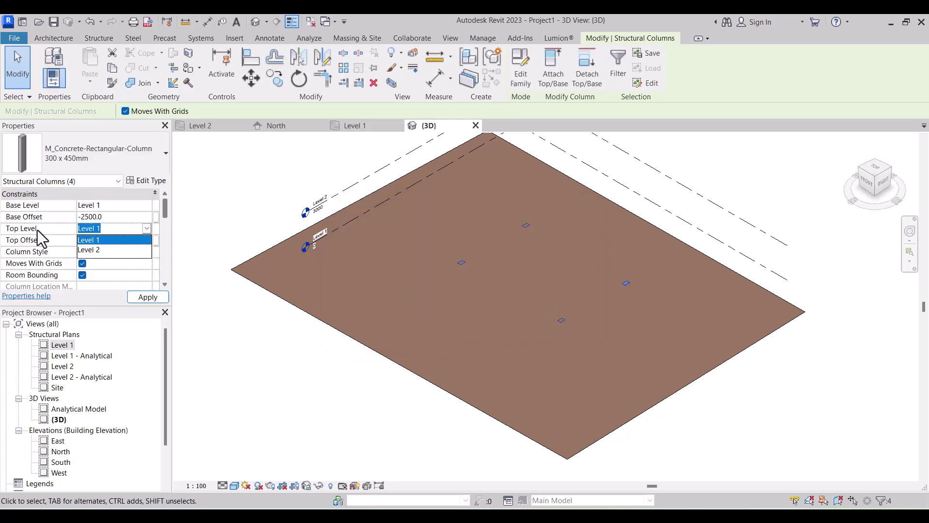
{"action": "left_click", "coordinate": [106, 249]}
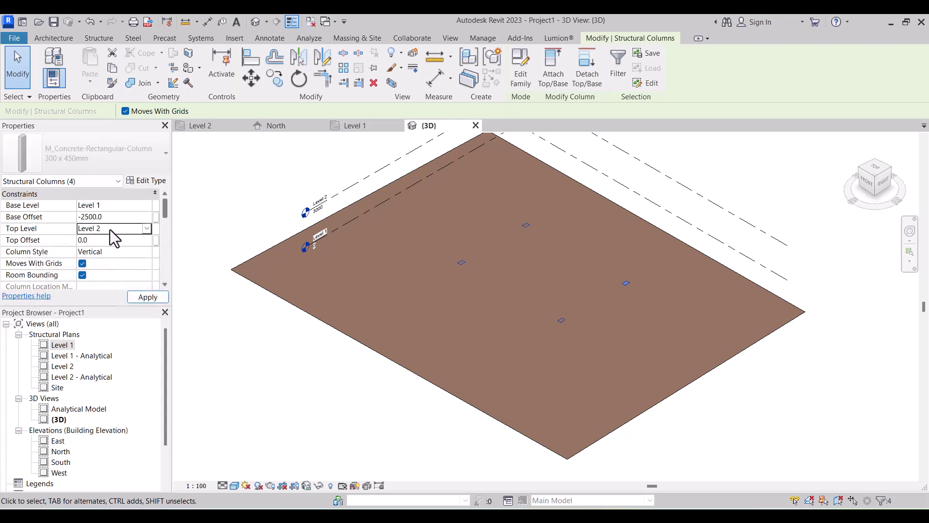
{"action": "left_click", "coordinate": [110, 217]}
{"action": "type", "text": "0"}
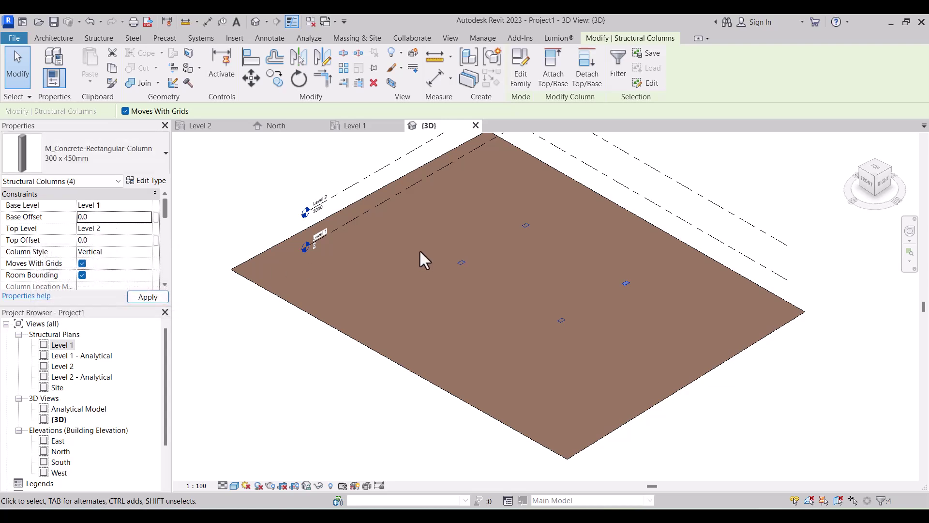
{"action": "scroll", "coordinate": [433, 352], "scroll_direction": "down", "scroll_amount": 3}
{"action": "left_click", "coordinate": [386, 371]}
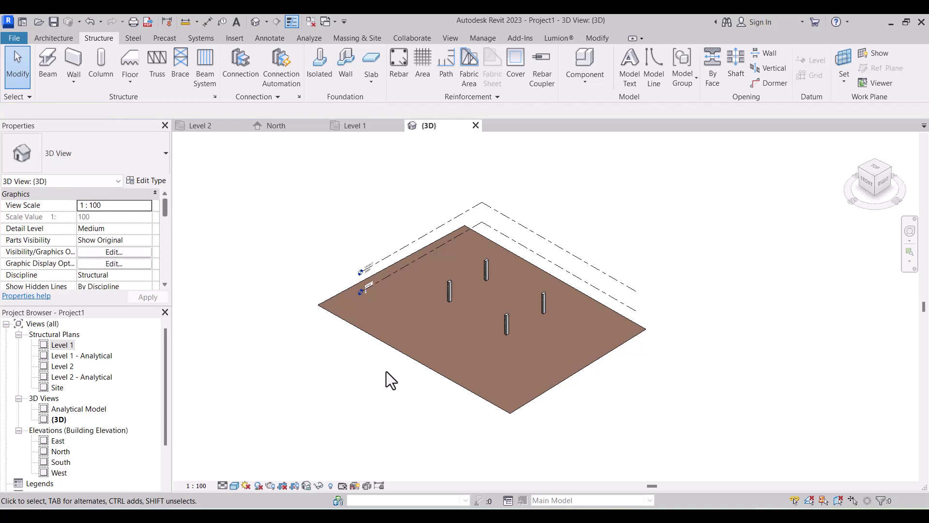
Return to the Level 1 structural plan.
{"action": "scroll", "coordinate": [501, 296], "scroll_direction": "up", "scroll_amount": 3}
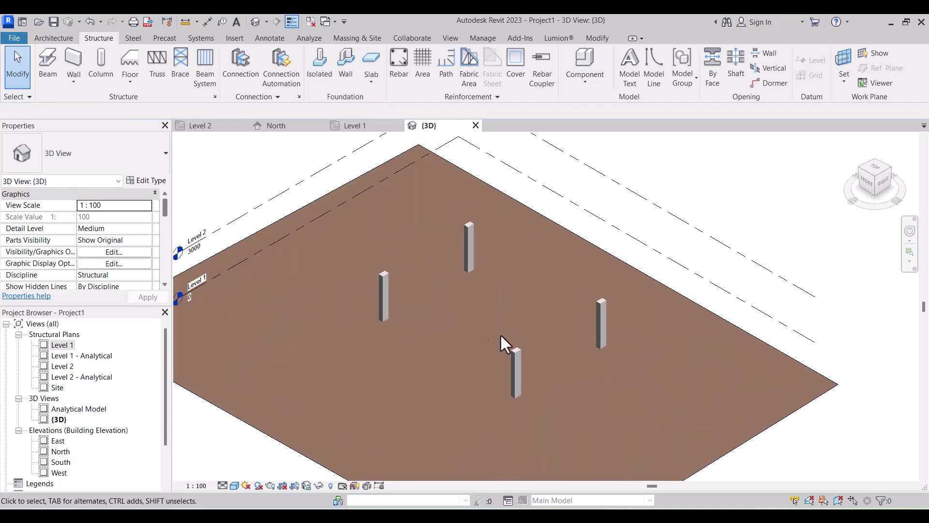
{"action": "scroll", "coordinate": [506, 338], "scroll_direction": "down", "scroll_amount": 2}
{"action": "double_click", "coordinate": [68, 344]}
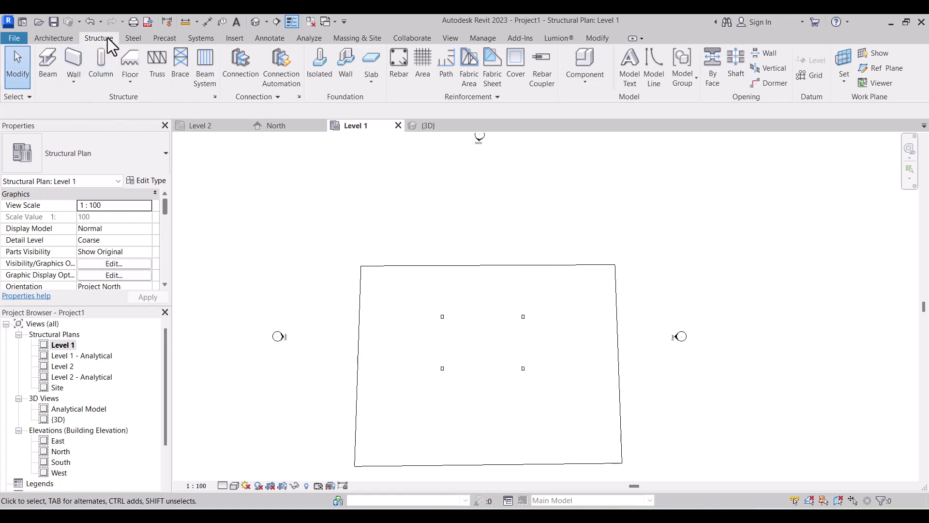
Start a structural floor and duplicate the Generic 300mm type as SLAB ON GRADE 150MM THICK.
{"action": "left_click", "coordinate": [126, 80]}
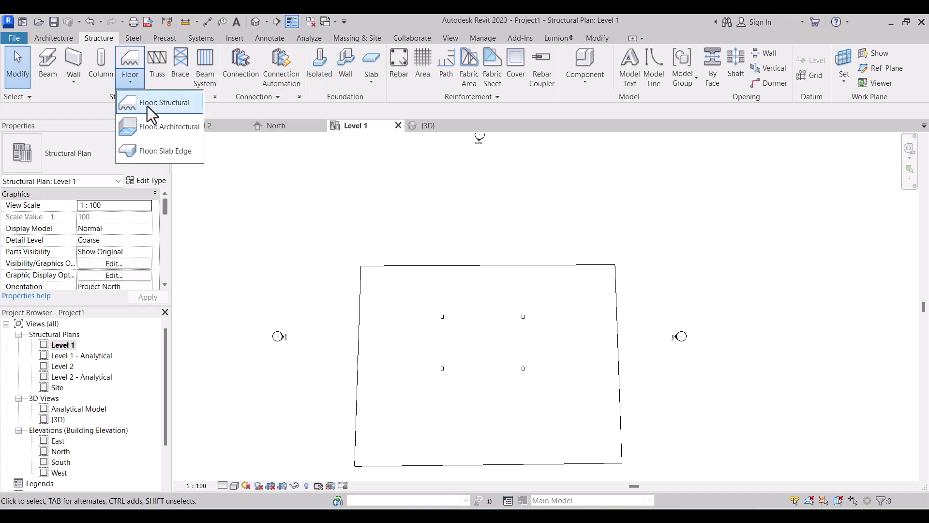
{"action": "left_click", "coordinate": [147, 107]}
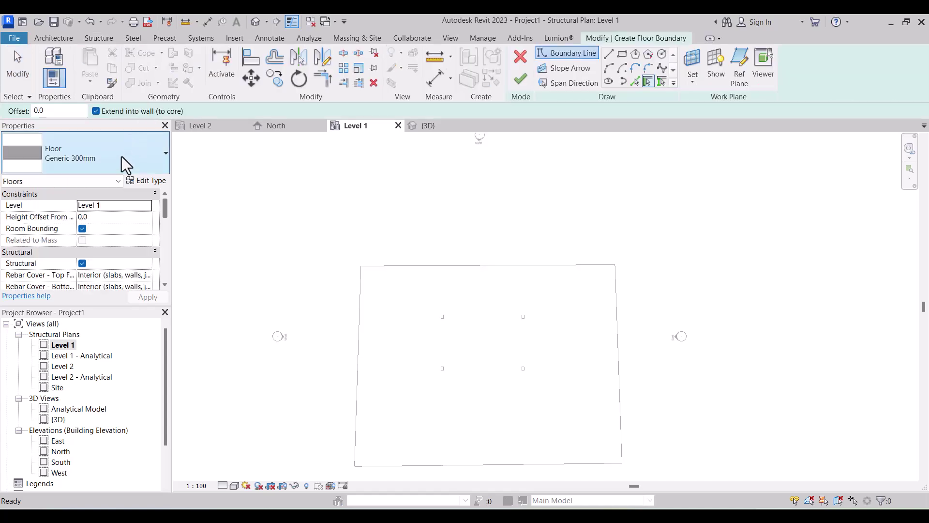
{"action": "left_click", "coordinate": [118, 165]}
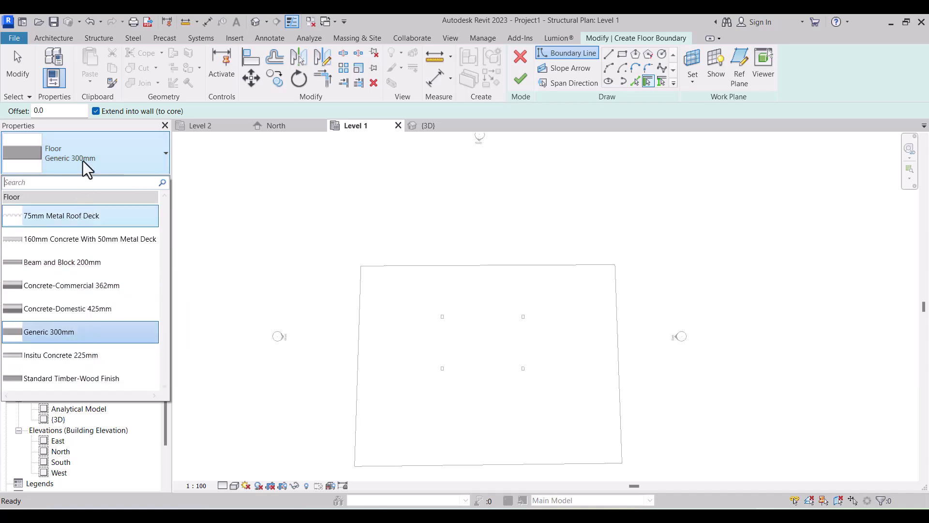
{"action": "left_click", "coordinate": [136, 171]}
{"action": "left_click", "coordinate": [144, 179]}
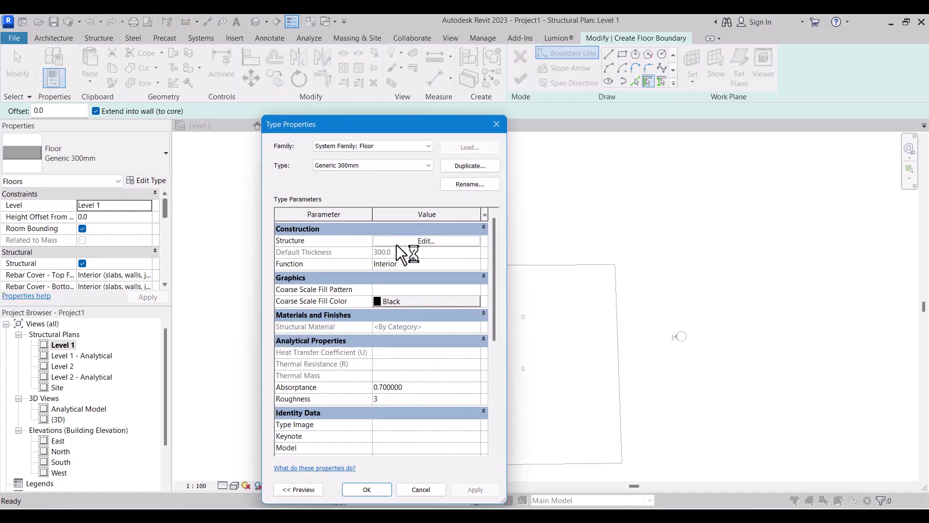
{"action": "left_click", "coordinate": [462, 169]}
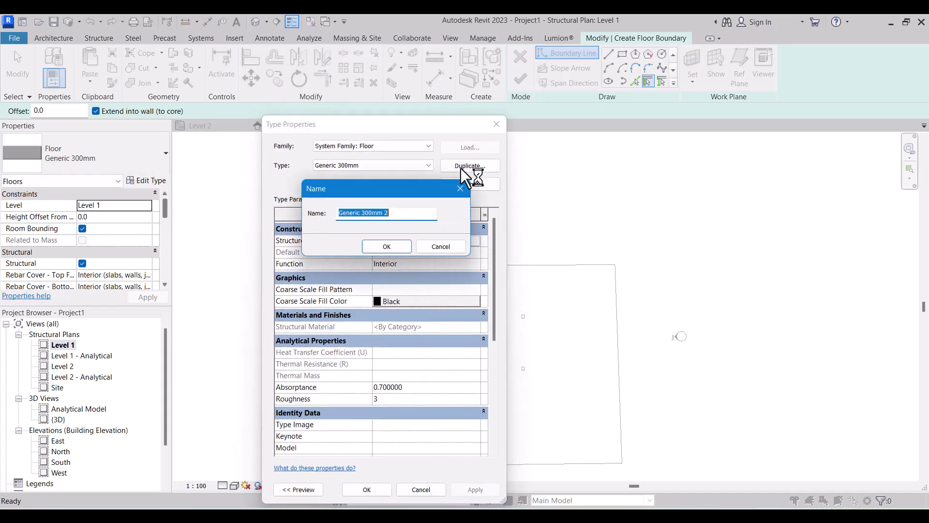
{"action": "type", "text": "SLAB ON GRADE 150MM THI"}
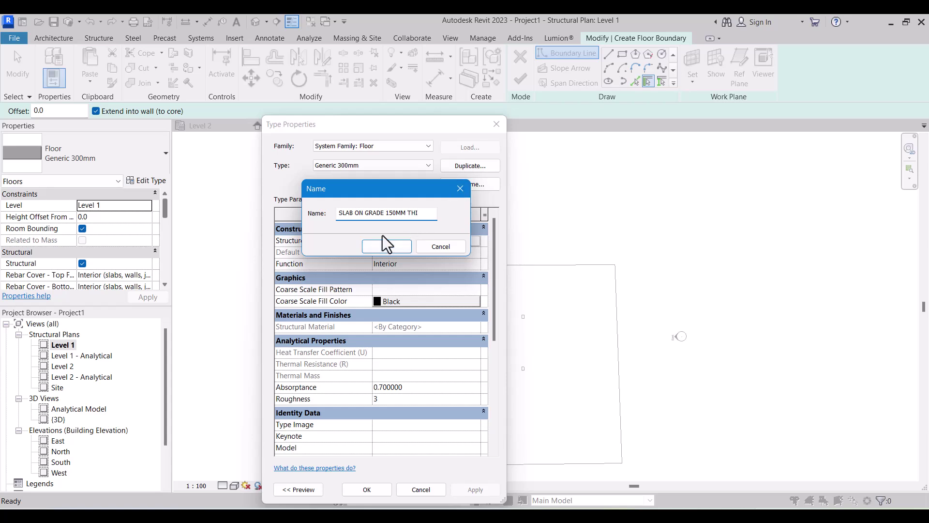
{"action": "left_click", "coordinate": [372, 245]}
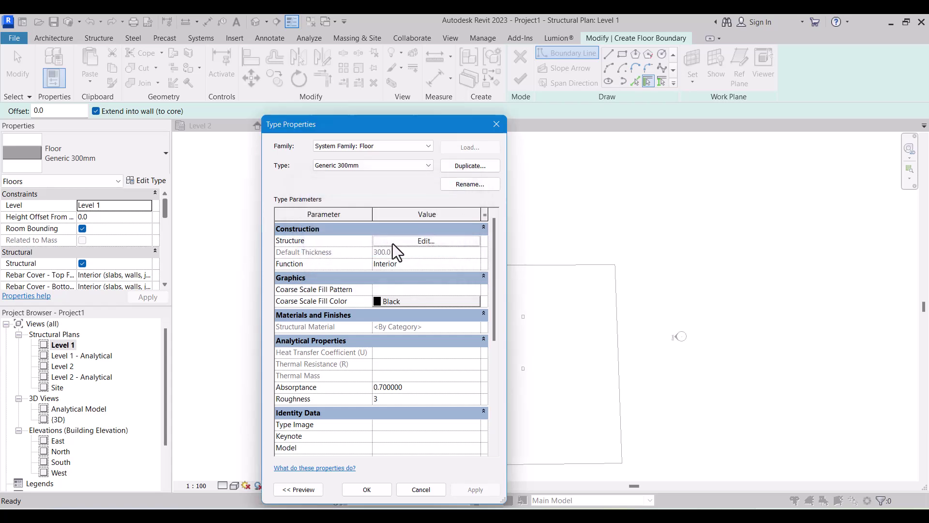
Set the structure layer thickness of the new slab type to 150 mm and accept the type for the floor.
{"action": "left_click", "coordinate": [401, 241]}
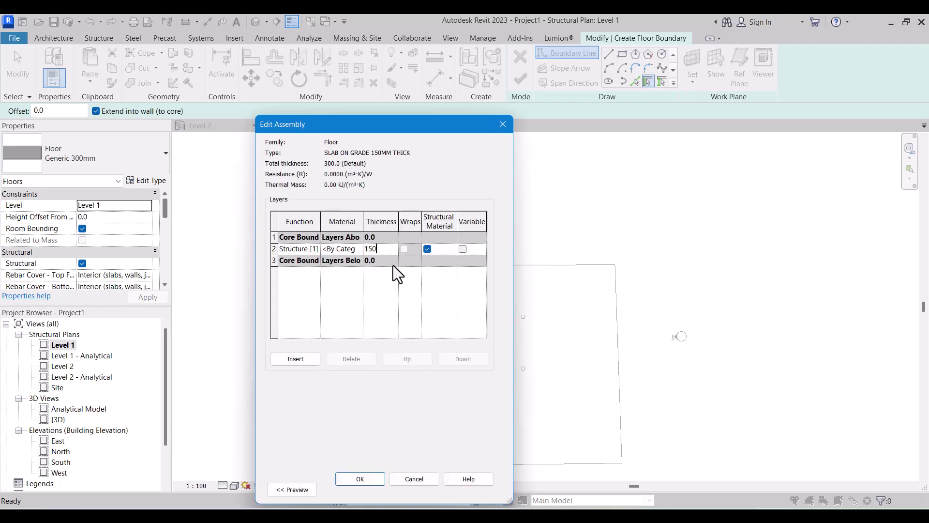
{"action": "left_click", "coordinate": [318, 252]}
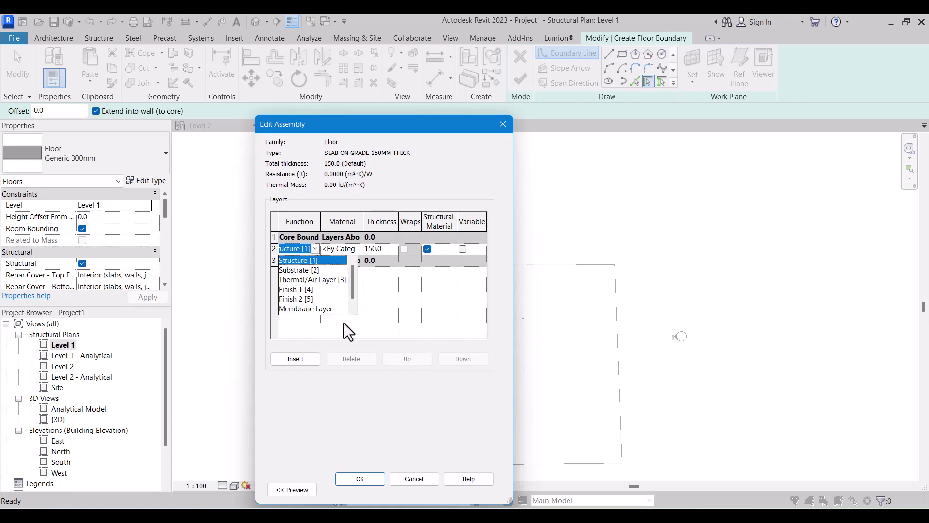
{"action": "scroll", "coordinate": [340, 308], "scroll_direction": "down", "scroll_amount": 1}
{"action": "left_click", "coordinate": [412, 307]}
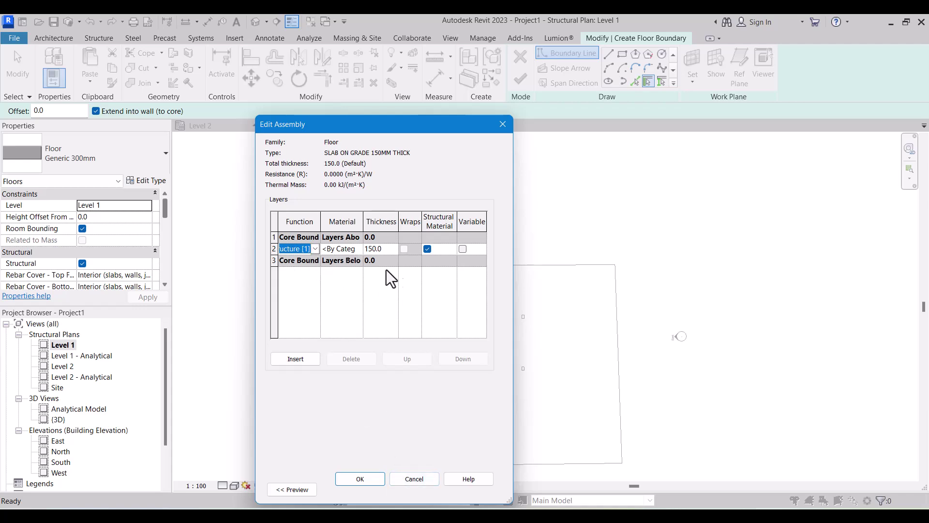
{"action": "left_click", "coordinate": [360, 479]}
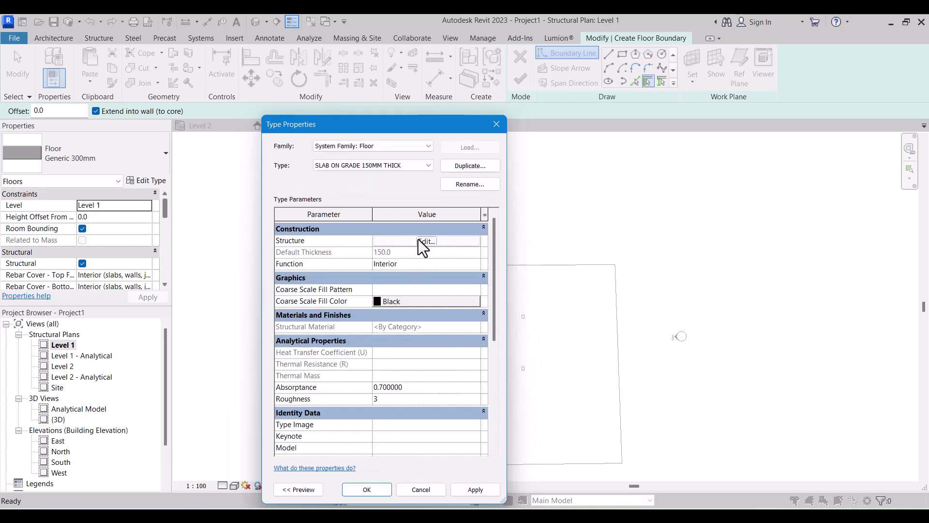
{"action": "left_click", "coordinate": [426, 241]}
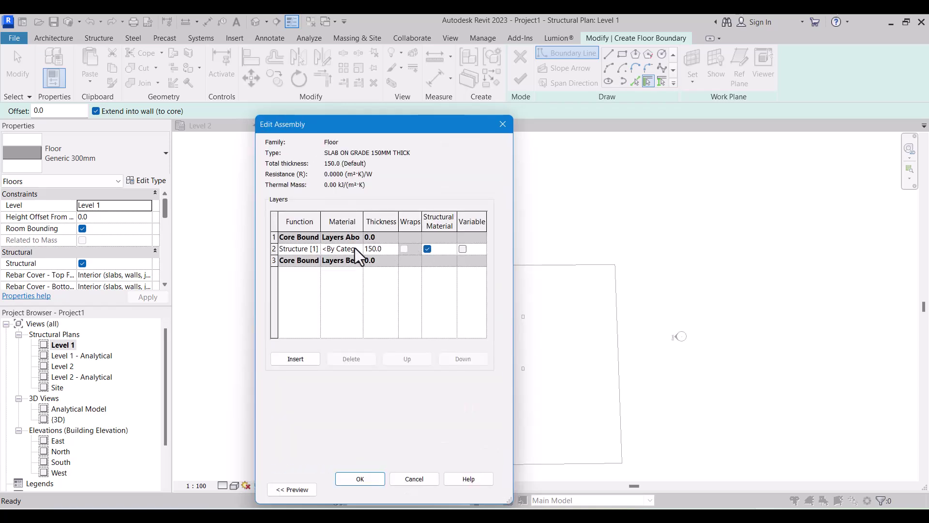
{"action": "left_click", "coordinate": [374, 477]}
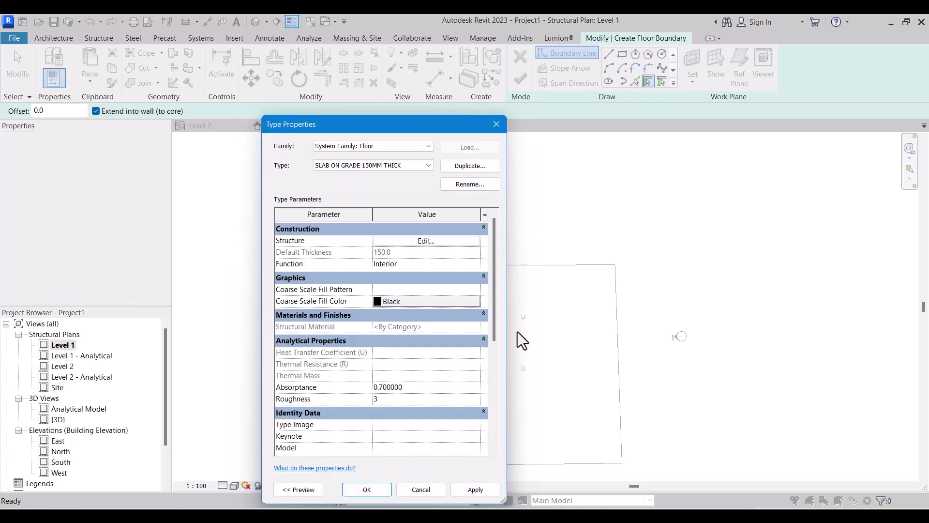
{"action": "left_click", "coordinate": [378, 489]}
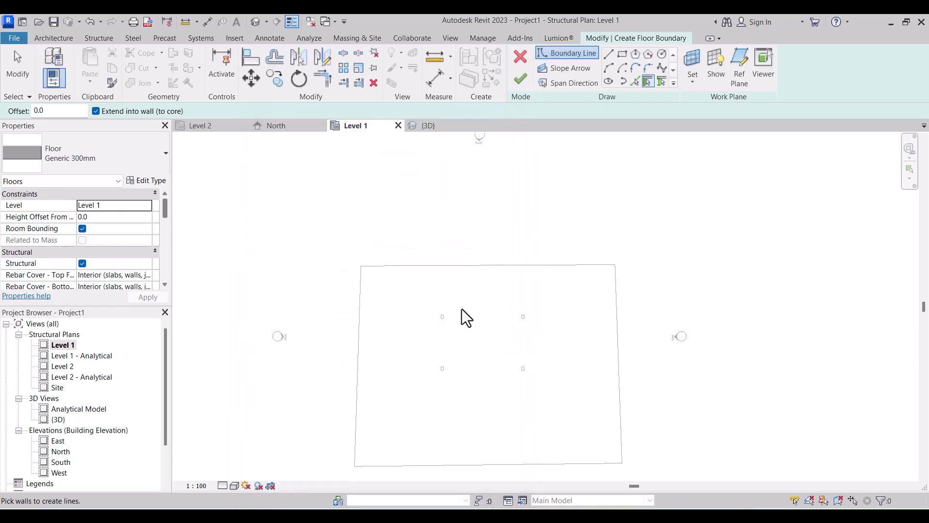
Sketch a rectangular floor boundary about 10361 by 6932 mm through the outer corners of the four columns and finish the slab.
{"action": "scroll", "coordinate": [459, 314], "scroll_direction": "up", "scroll_amount": 1}
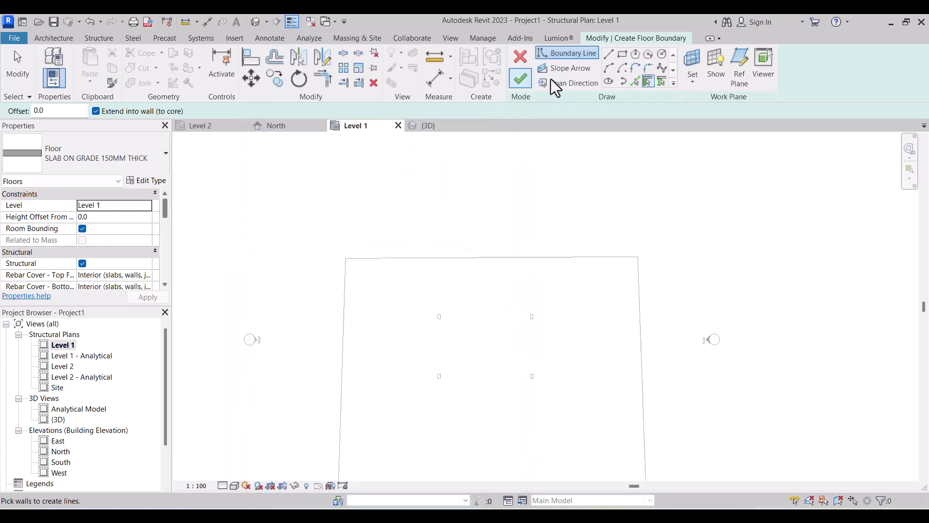
{"action": "left_click", "coordinate": [622, 54]}
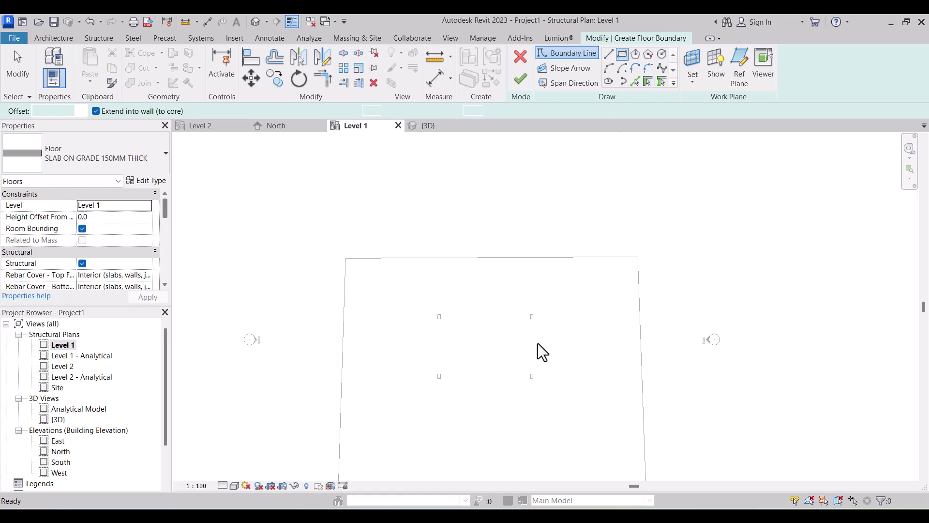
{"action": "scroll", "coordinate": [534, 314], "scroll_direction": "up", "scroll_amount": 3}
{"action": "scroll", "coordinate": [535, 311], "scroll_direction": "up", "scroll_amount": 3}
{"action": "left_click", "coordinate": [509, 300]}
{"action": "scroll", "coordinate": [399, 342], "scroll_direction": "down", "scroll_amount": 4}
{"action": "scroll", "coordinate": [351, 407], "scroll_direction": "up", "scroll_amount": 3}
{"action": "left_click", "coordinate": [352, 390]}
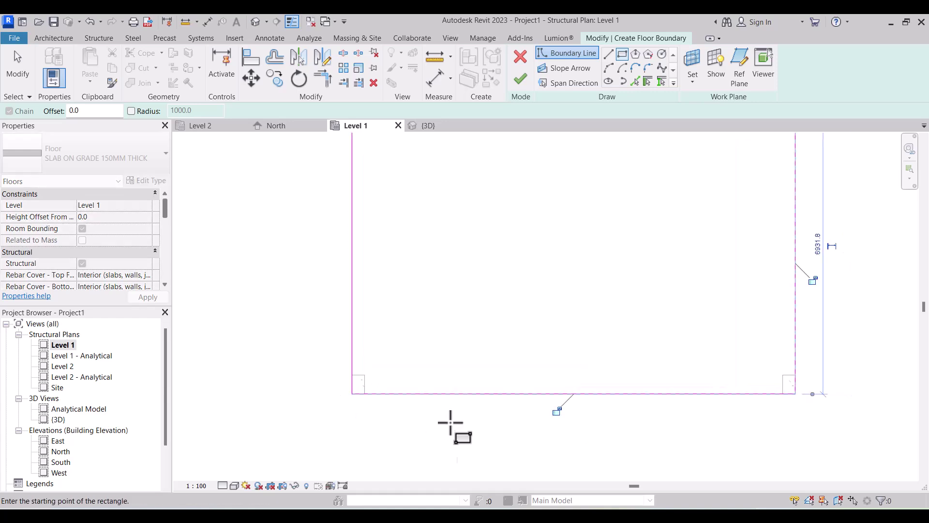
{"action": "scroll", "coordinate": [479, 406], "scroll_direction": "down", "scroll_amount": 2}
{"action": "left_click", "coordinate": [520, 79]}
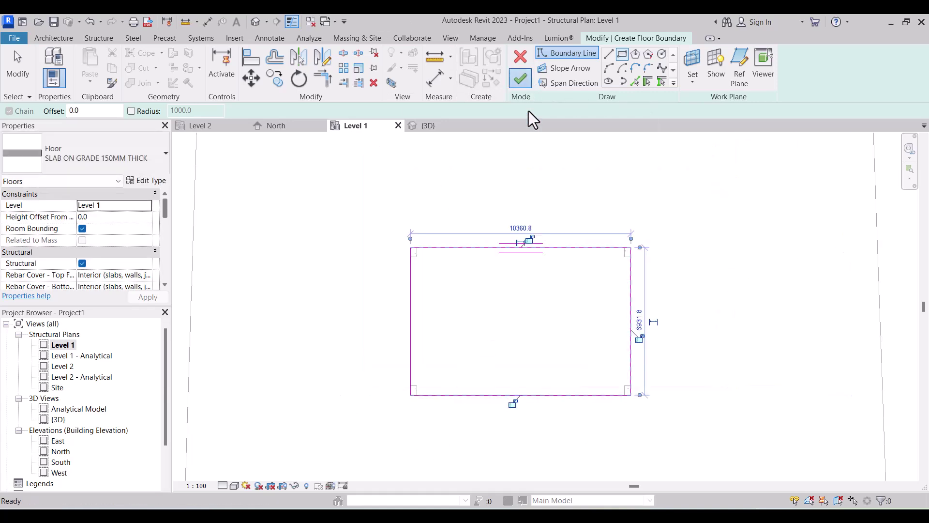
{"action": "left_click", "coordinate": [461, 210]}
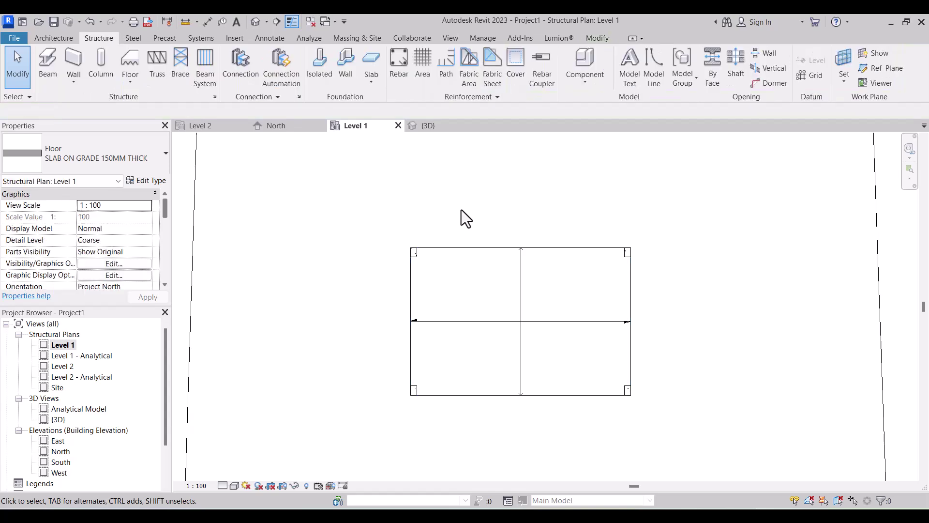
Delete the span direction symbol from the slab in the Level 1 structural plan.
{"action": "left_click", "coordinate": [498, 319]}
{"action": "key", "text": "Delete"}
{"action": "scroll", "coordinate": [475, 286], "scroll_direction": "down", "scroll_amount": 3}
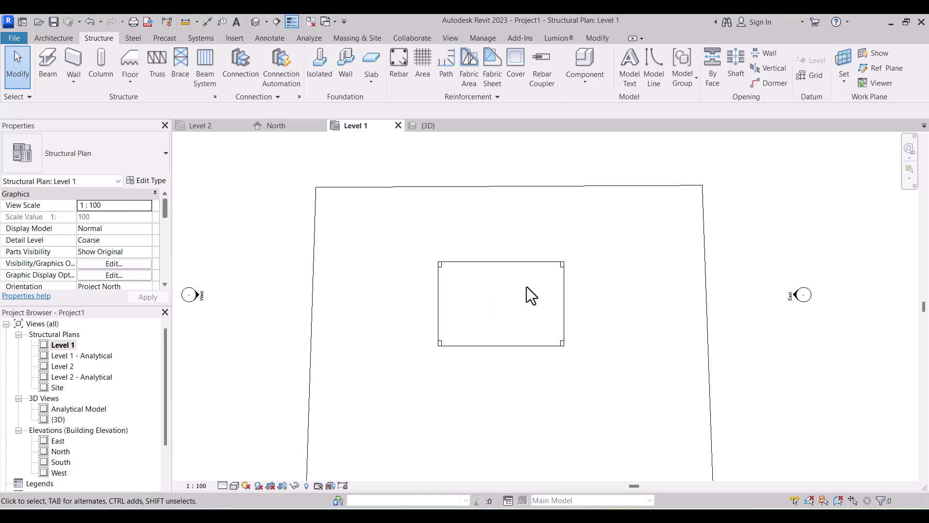
Cut a building section north to south through the middle of the slab in the Level 1 plan, looking east.
{"action": "scroll", "coordinate": [532, 305], "scroll_direction": "down", "scroll_amount": 2}
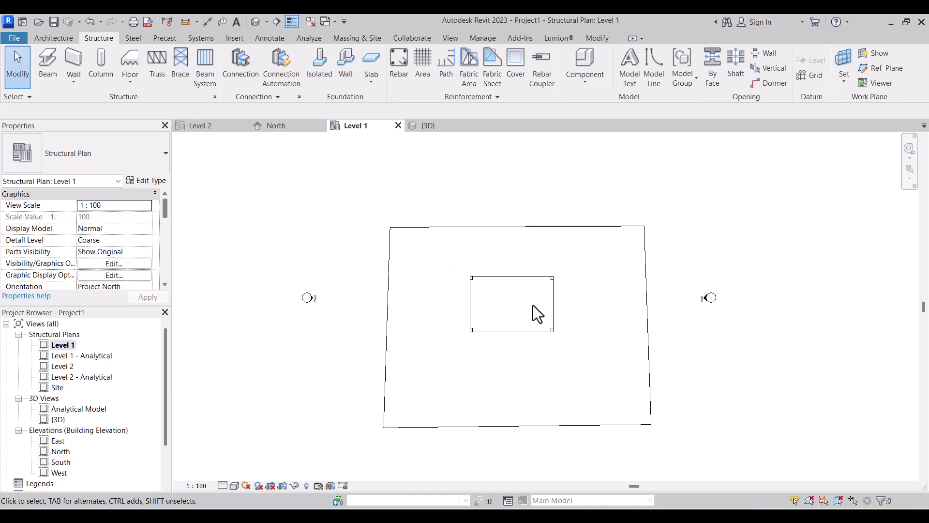
{"action": "scroll", "coordinate": [569, 272], "scroll_direction": "up", "scroll_amount": 1}
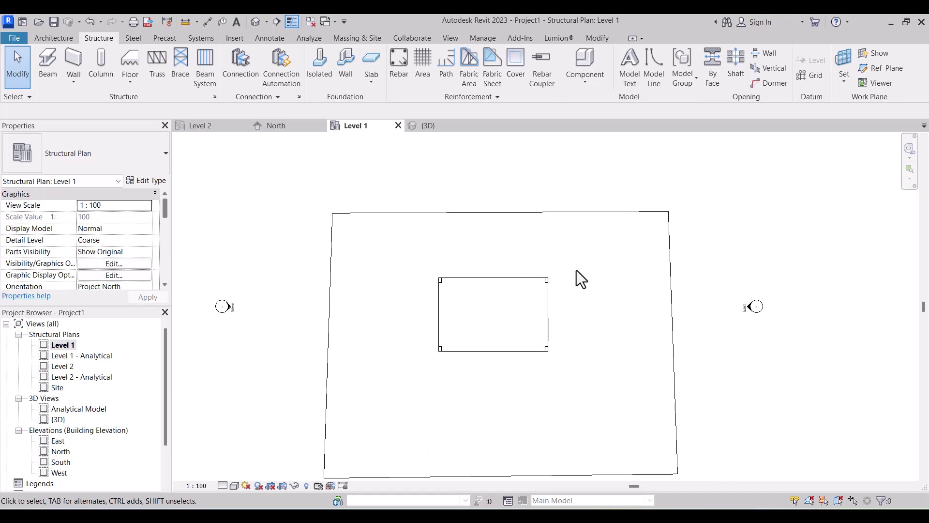
{"action": "scroll", "coordinate": [435, 324], "scroll_direction": "up", "scroll_amount": 3}
{"action": "scroll", "coordinate": [446, 312], "scroll_direction": "down", "scroll_amount": 3}
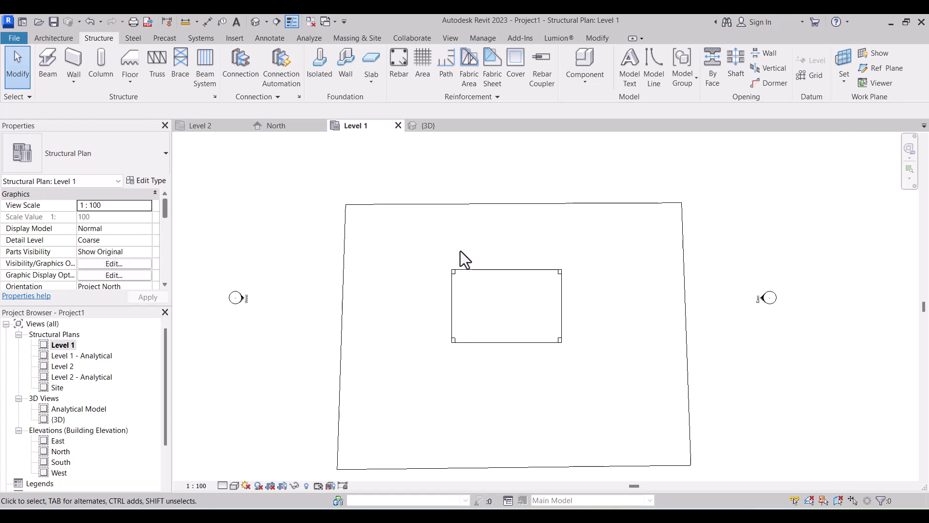
{"action": "left_click", "coordinate": [276, 22]}
{"action": "left_click", "coordinate": [502, 261]}
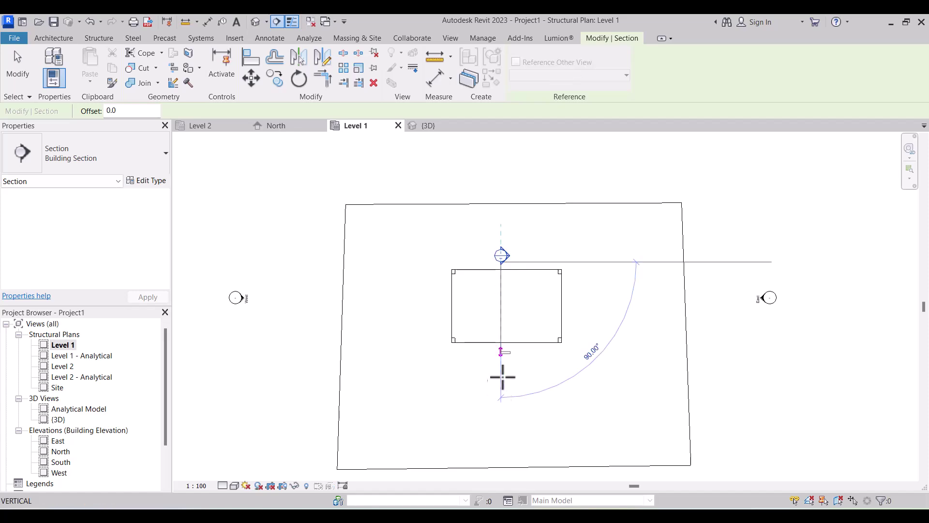
{"action": "left_click", "coordinate": [501, 367]}
{"action": "key", "text": "Escape"}
{"action": "key", "text": "Escape"}
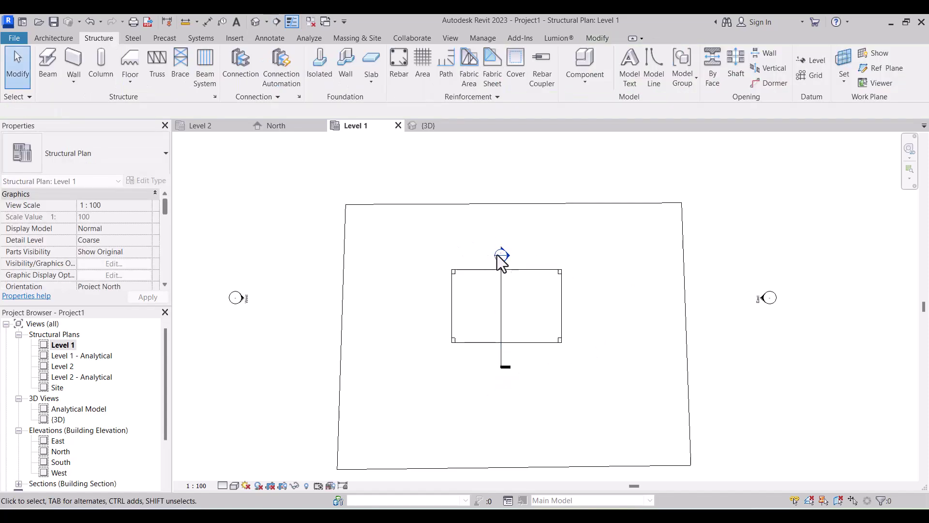
Open the new section view and set the slab's height offset from Level 1 to 150 mm.
{"action": "double_click", "coordinate": [502, 255]}
{"action": "scroll", "coordinate": [382, 321], "scroll_direction": "up", "scroll_amount": 2}
{"action": "left_click", "coordinate": [382, 321]}
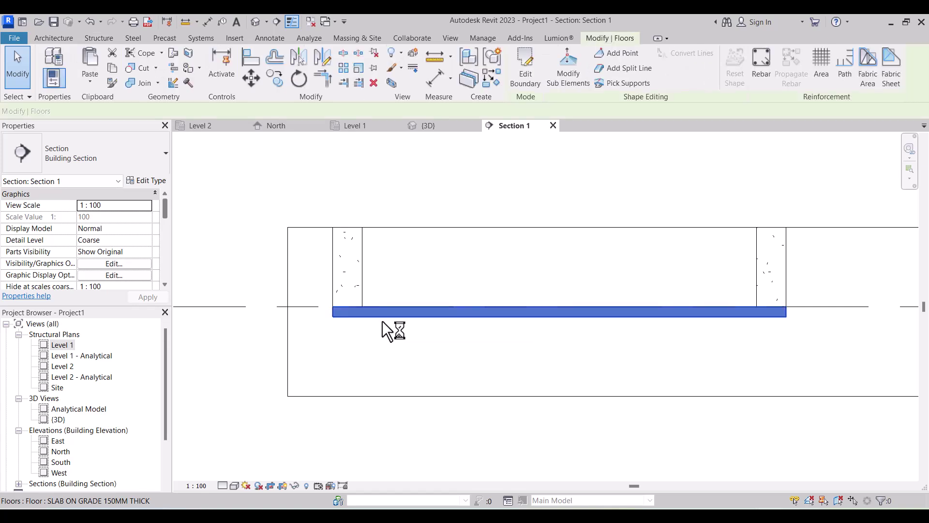
{"action": "left_click", "coordinate": [114, 216]}
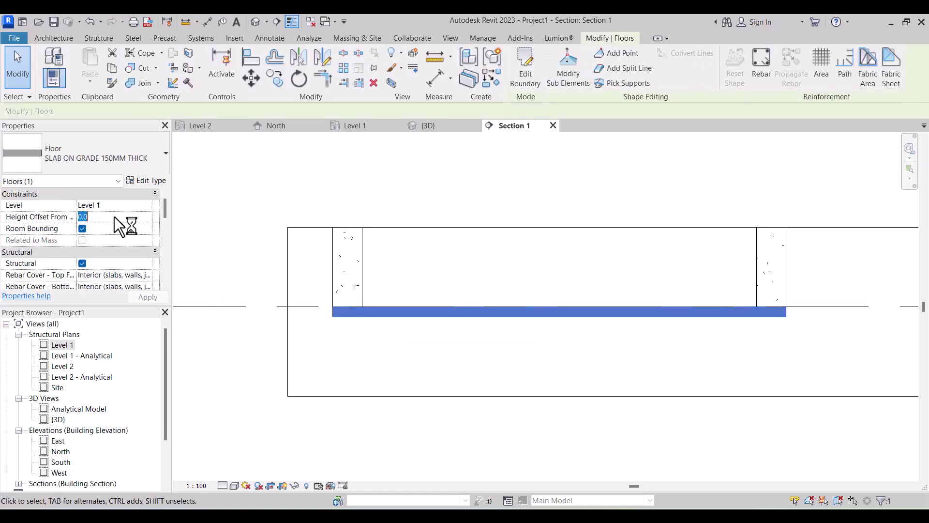
{"action": "type", "text": "150"}
{"action": "scroll", "coordinate": [421, 290], "scroll_direction": "down", "scroll_amount": 2}
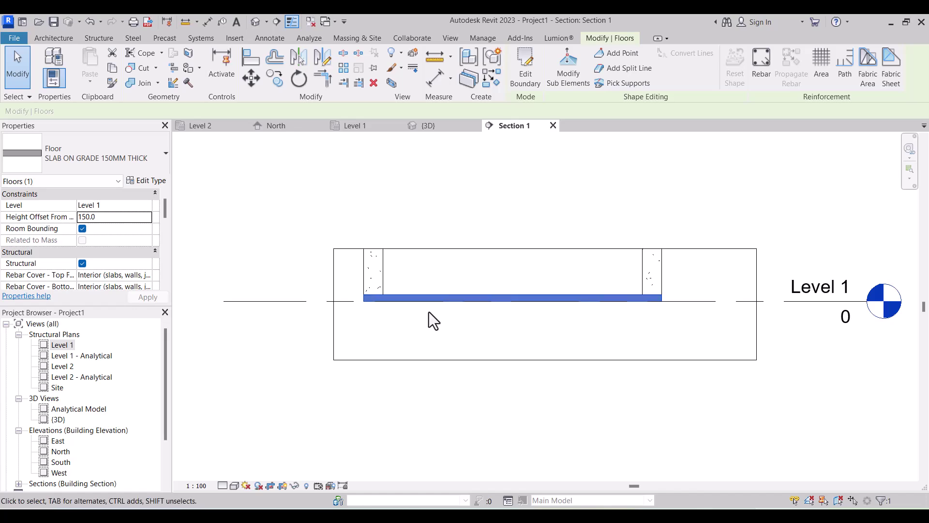
Examine the Level 1 line and reveal the section's hidden elements temporarily to look for the toposurface.
{"action": "left_click", "coordinate": [347, 301]}
{"action": "scroll", "coordinate": [384, 335], "scroll_direction": "down", "scroll_amount": 1}
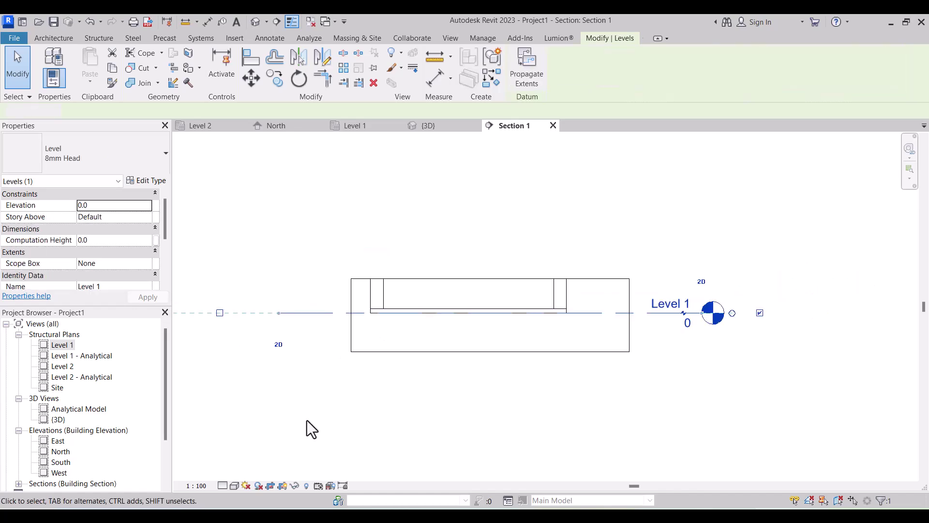
{"action": "key", "text": "Escape"}
{"action": "left_click", "coordinate": [306, 485]}
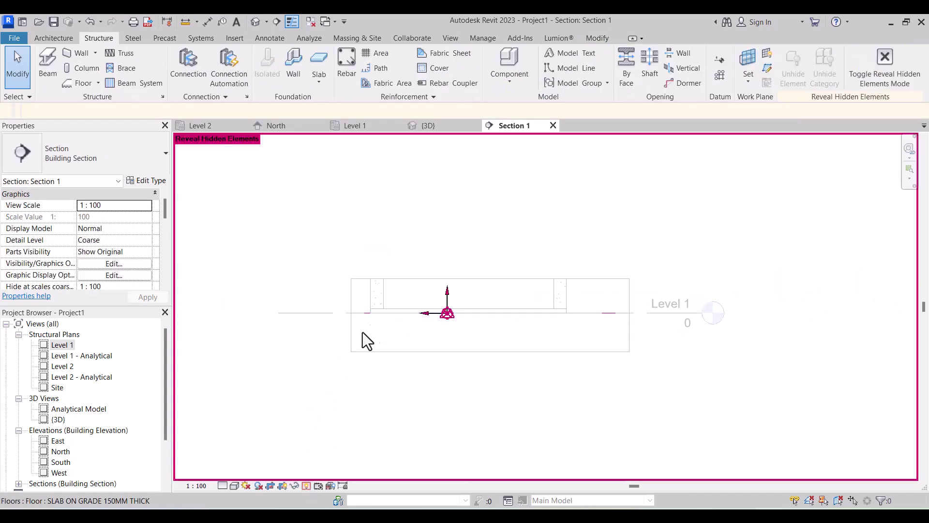
{"action": "left_click", "coordinate": [305, 487]}
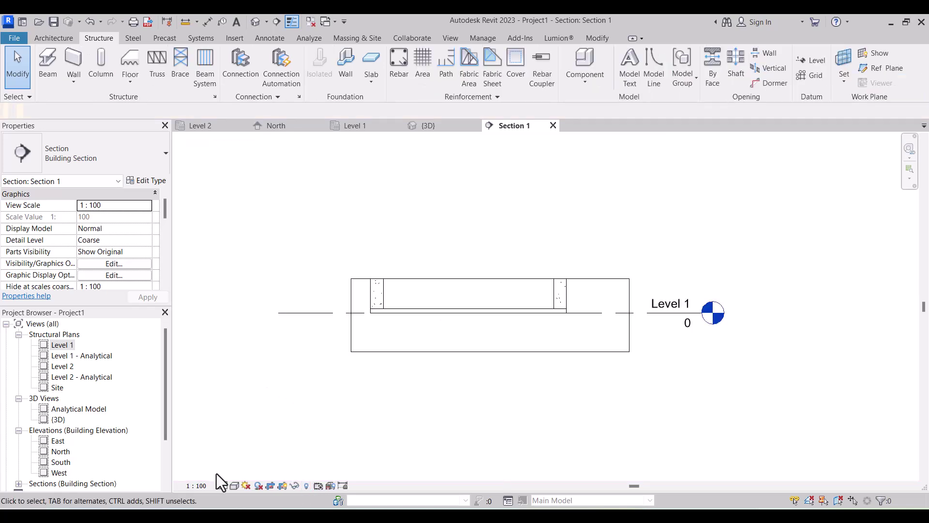
Turn on the Topography category in the section's visibility/graphic overrides.
{"action": "left_click", "coordinate": [99, 263]}
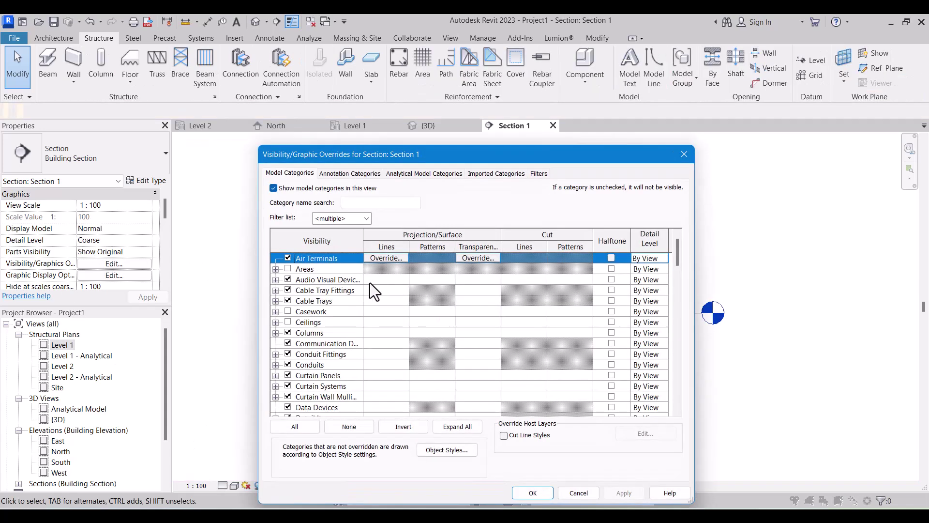
{"action": "key", "text": "t"}
{"action": "scroll", "coordinate": [353, 319], "scroll_direction": "down", "scroll_amount": 2}
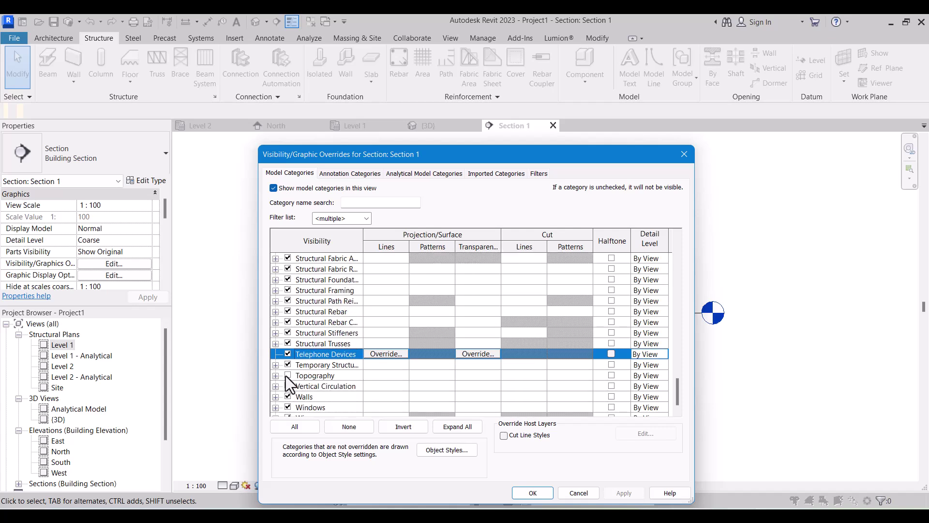
{"action": "left_click", "coordinate": [285, 375]}
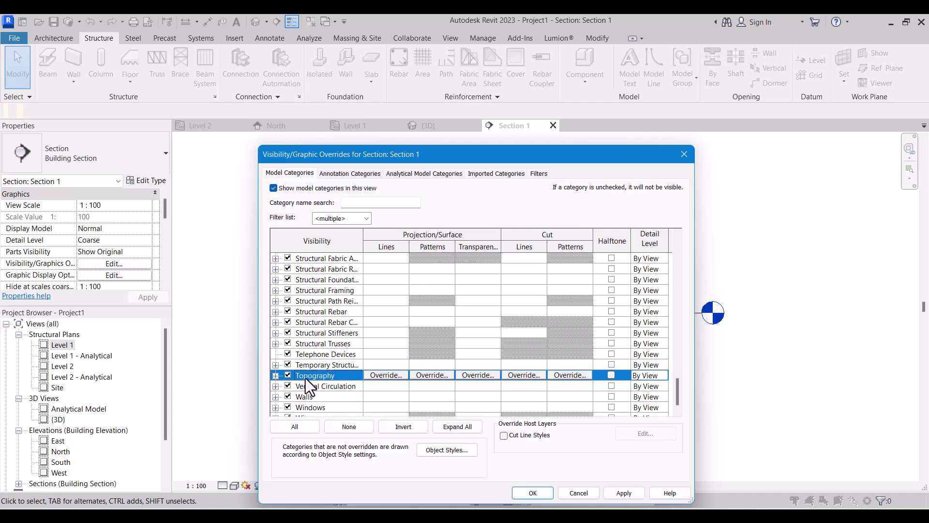
{"action": "left_click", "coordinate": [530, 489]}
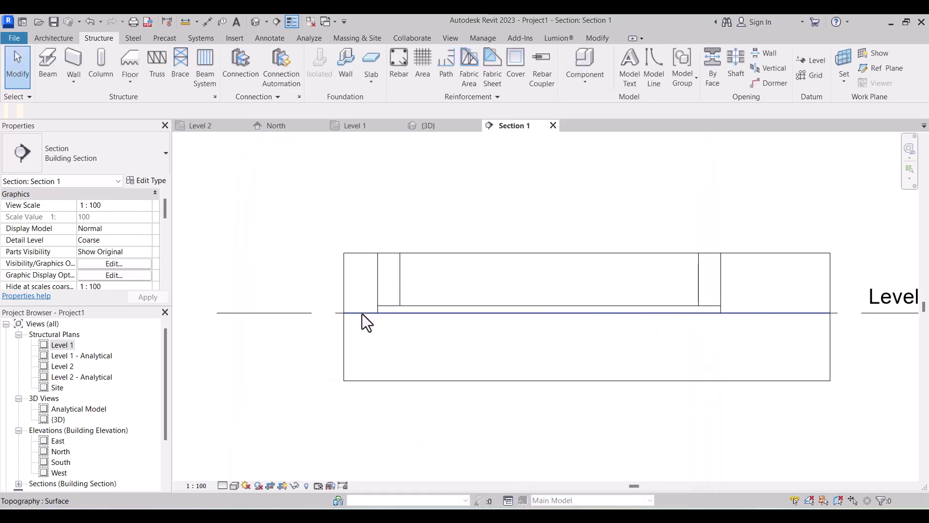
Set the section's detail level to Fine.
{"action": "left_click", "coordinate": [363, 315]}
{"action": "scroll", "coordinate": [387, 358], "scroll_direction": "down", "scroll_amount": 2}
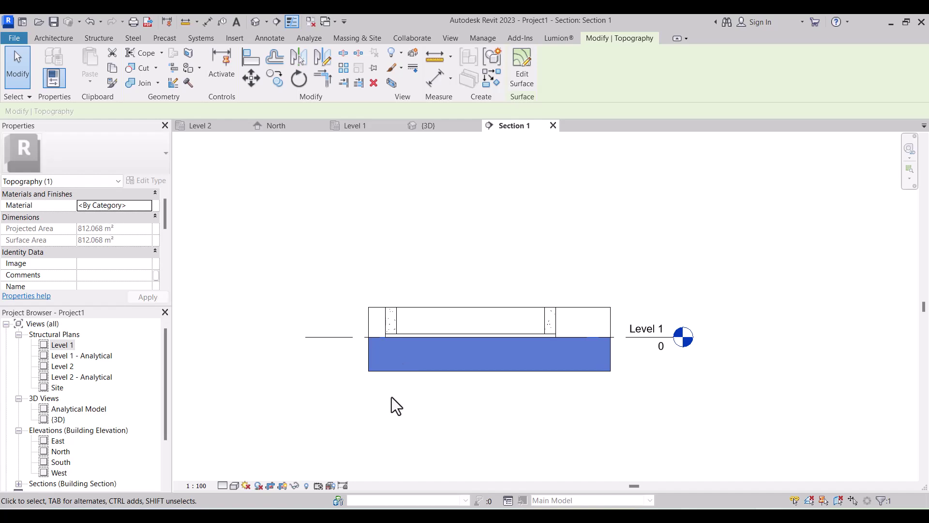
{"action": "left_click", "coordinate": [222, 485]}
{"action": "left_click", "coordinate": [231, 472]}
{"action": "left_click", "coordinate": [475, 378]}
{"action": "scroll", "coordinate": [378, 338], "scroll_direction": "up", "scroll_amount": 3}
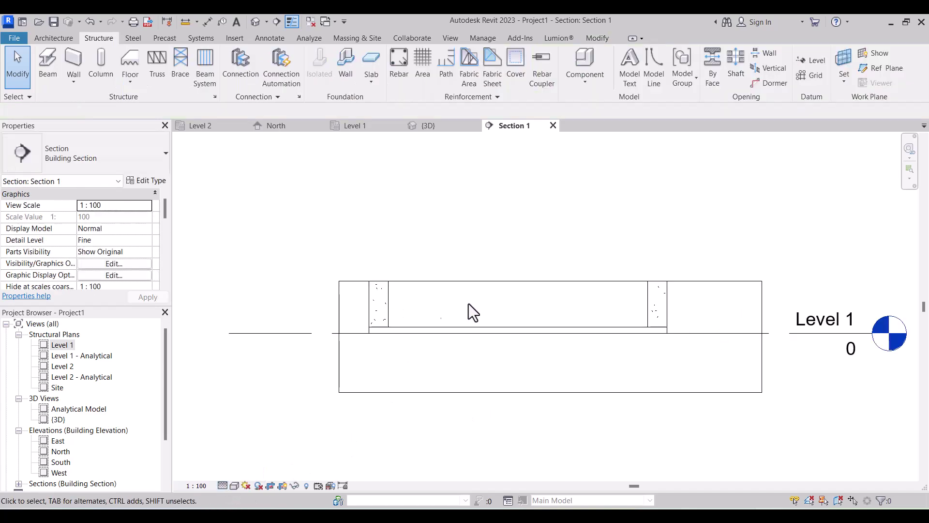
{"action": "scroll", "coordinate": [652, 315], "scroll_direction": "down", "scroll_amount": 2}
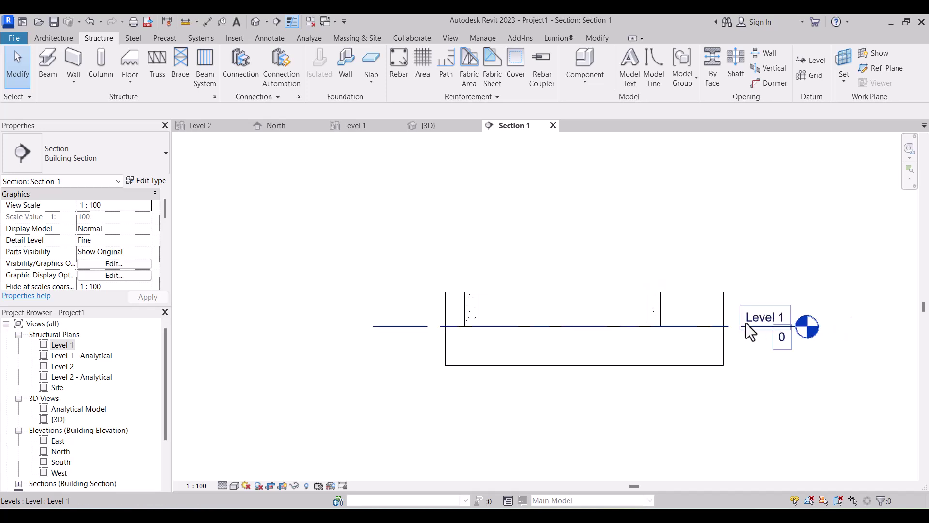
Narrow the section's crop region on the Level 1 head side so it cuts through the middle of the slab.
{"action": "left_click", "coordinate": [721, 338]}
{"action": "left_click_drag", "start_coordinate": [543, 341], "coordinate": [544, 341]}
{"action": "scroll", "coordinate": [495, 322], "scroll_direction": "up", "scroll_amount": 3}
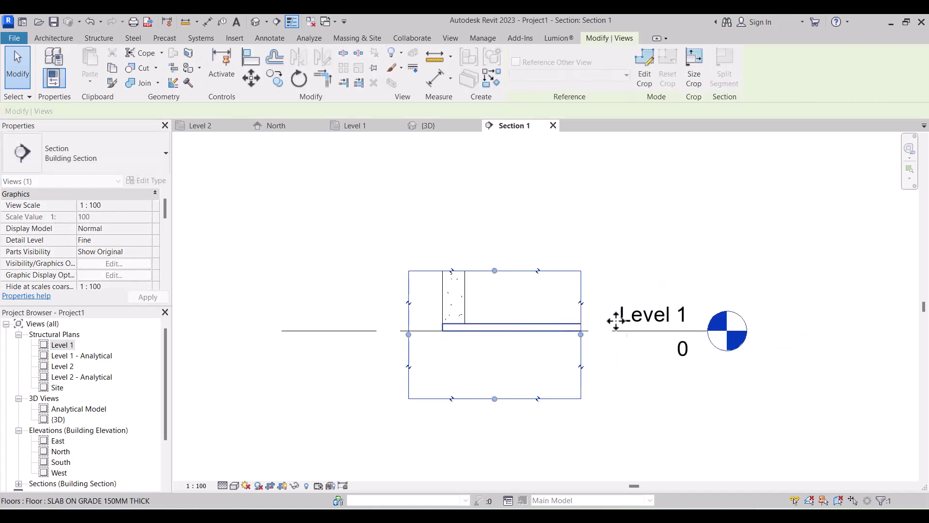
{"action": "scroll", "coordinate": [484, 334], "scroll_direction": "up", "scroll_amount": 4}
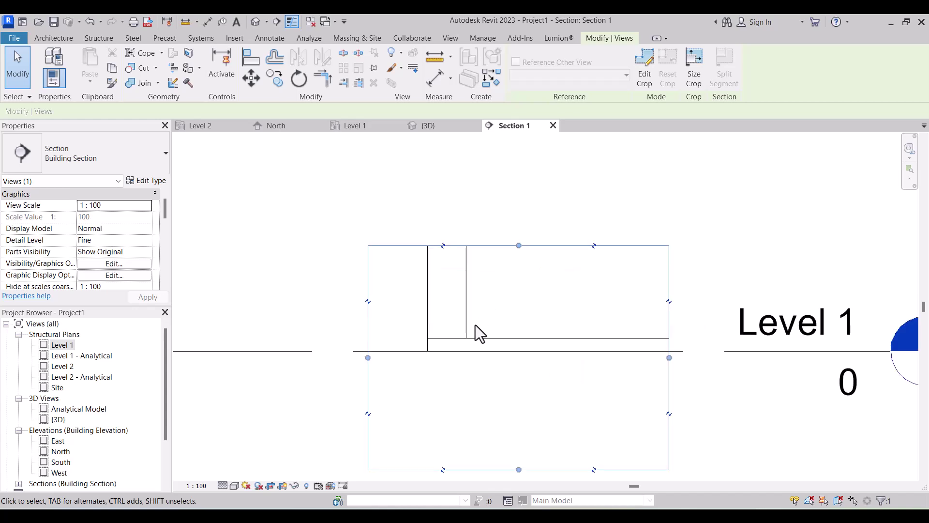
{"action": "left_click", "coordinate": [494, 341]}
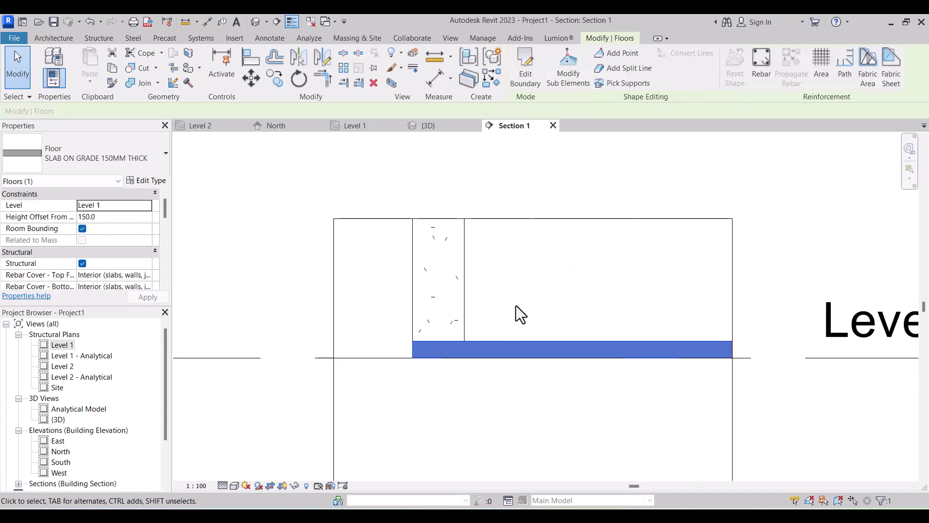
{"action": "scroll", "coordinate": [489, 294], "scroll_direction": "down", "scroll_amount": 4}
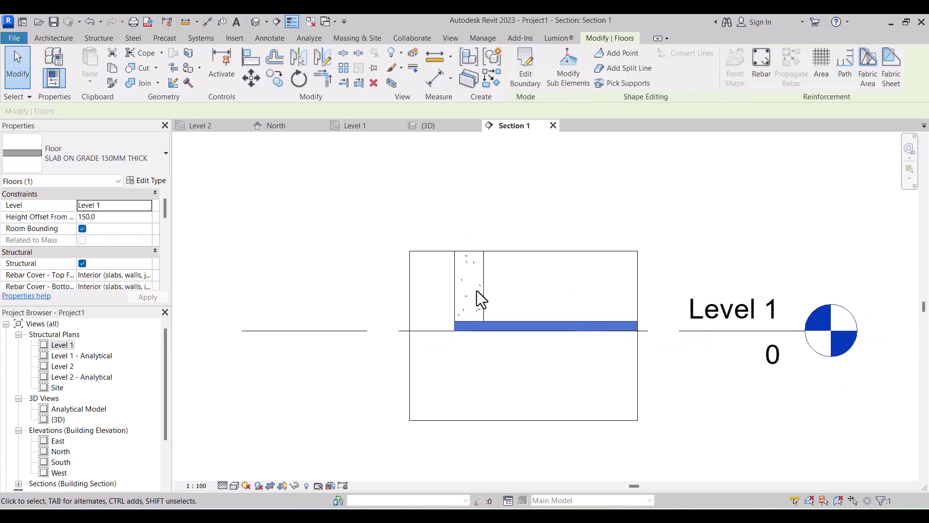
{"action": "left_click", "coordinate": [390, 396]}
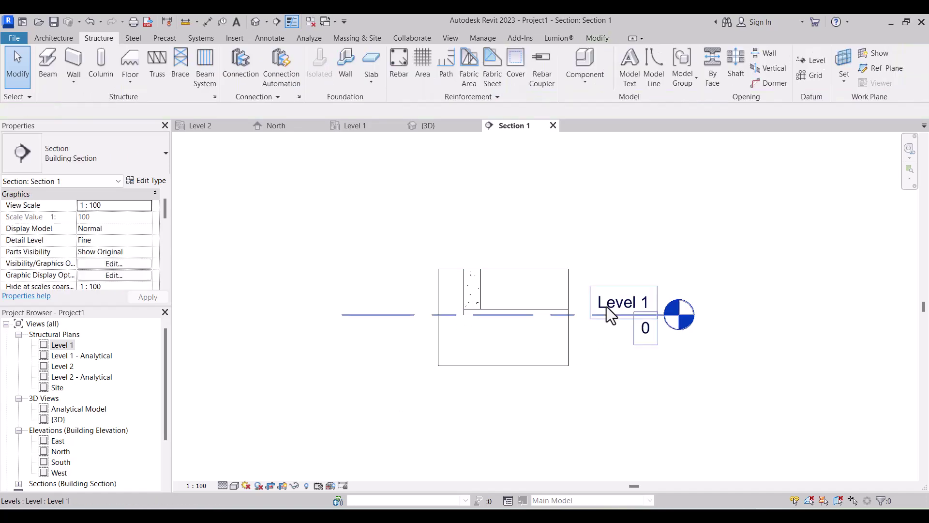
Copy Level 1 straight down by about 1400 mm in the section.
{"action": "left_click", "coordinate": [606, 307]}
{"action": "left_click", "coordinate": [267, 79]}
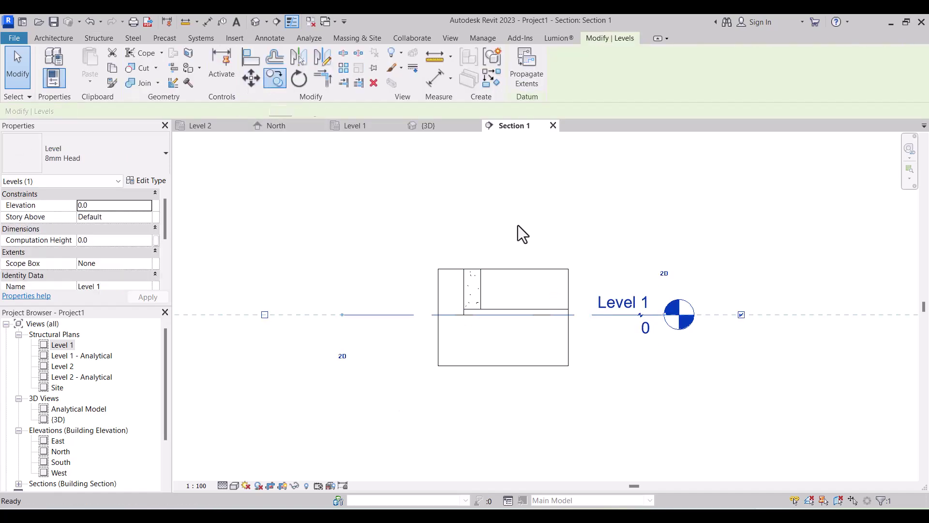
{"action": "left_click", "coordinate": [621, 324]}
{"action": "left_click", "coordinate": [616, 367]}
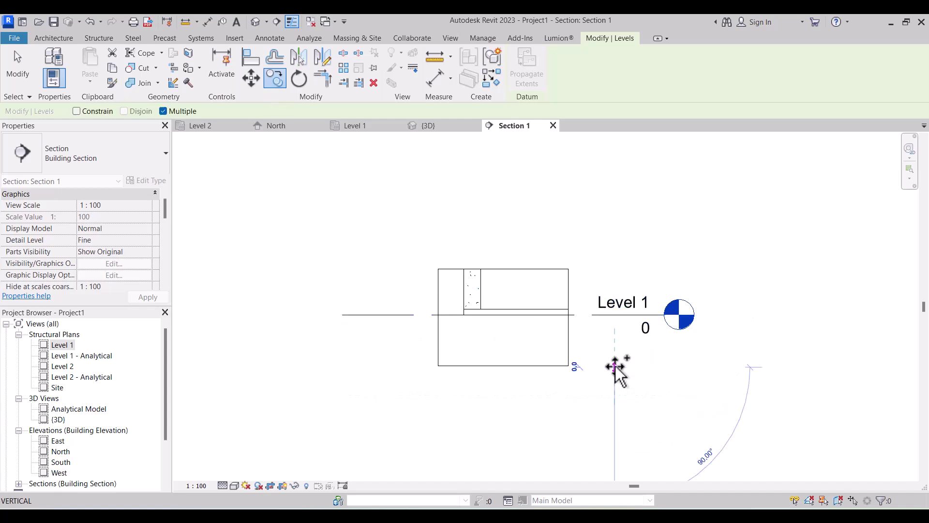
{"action": "scroll", "coordinate": [600, 379], "scroll_direction": "down", "scroll_amount": 6}
{"action": "key", "text": "Escape"}
{"action": "key", "text": "Escape"}
Turn off Crop View for the section.
{"action": "scroll", "coordinate": [329, 296], "scroll_direction": "up", "scroll_amount": 1}
{"action": "scroll", "coordinate": [38, 287], "scroll_direction": "down", "scroll_amount": 7}
{"action": "left_click", "coordinate": [83, 218]}
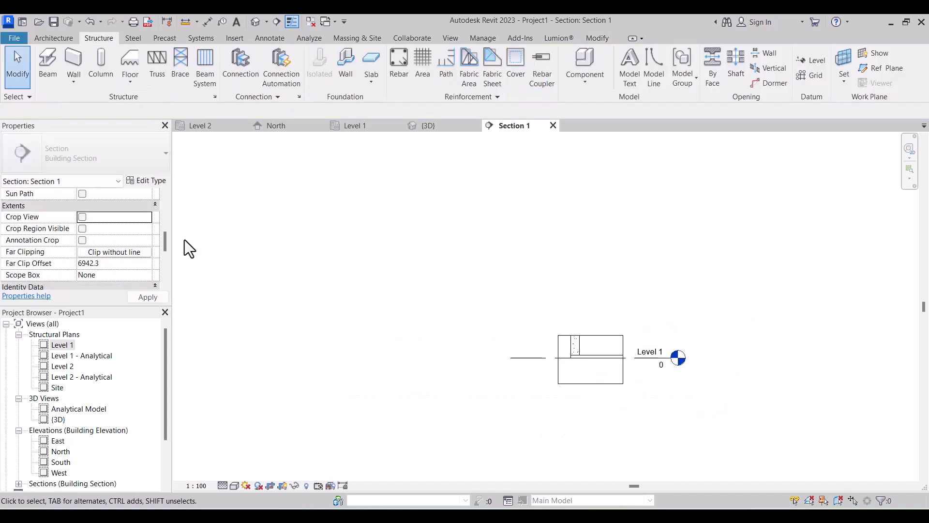
Rename the copied level below Level 1 as TOF.
{"action": "scroll", "coordinate": [678, 375], "scroll_direction": "up", "scroll_amount": 3}
{"action": "left_click", "coordinate": [789, 380]}
{"action": "scroll", "coordinate": [789, 380], "scroll_direction": "up", "scroll_amount": 2}
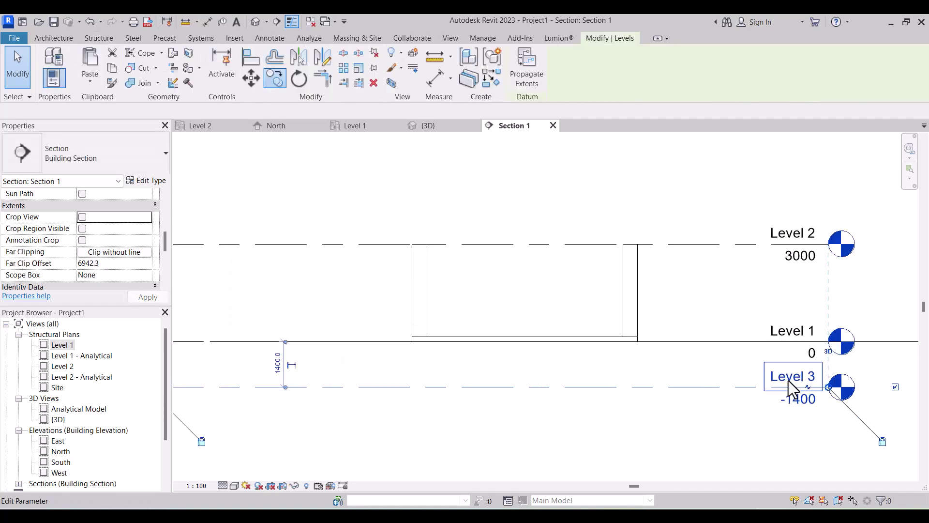
{"action": "left_click", "coordinate": [786, 376]}
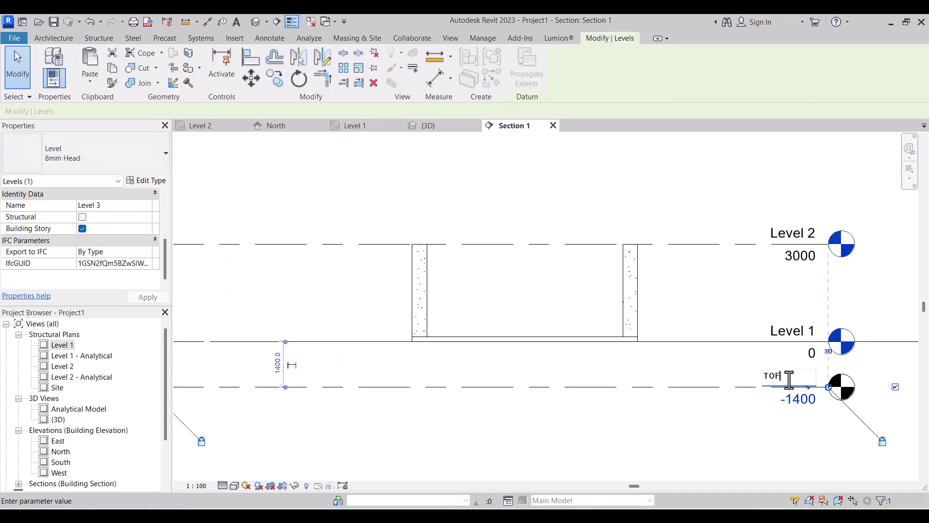
{"action": "scroll", "coordinate": [508, 327], "scroll_direction": "down", "scroll_amount": 5}
{"action": "left_click", "coordinate": [532, 400]}
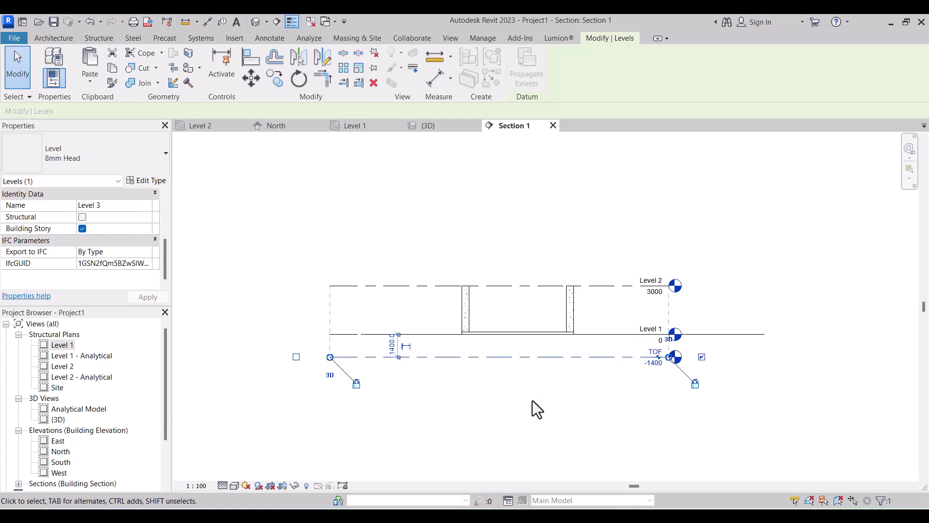
{"action": "scroll", "coordinate": [447, 341], "scroll_direction": "up", "scroll_amount": 4}
{"action": "left_click", "coordinate": [433, 299]}
{"action": "scroll", "coordinate": [503, 296], "scroll_direction": "down", "scroll_amount": 2}
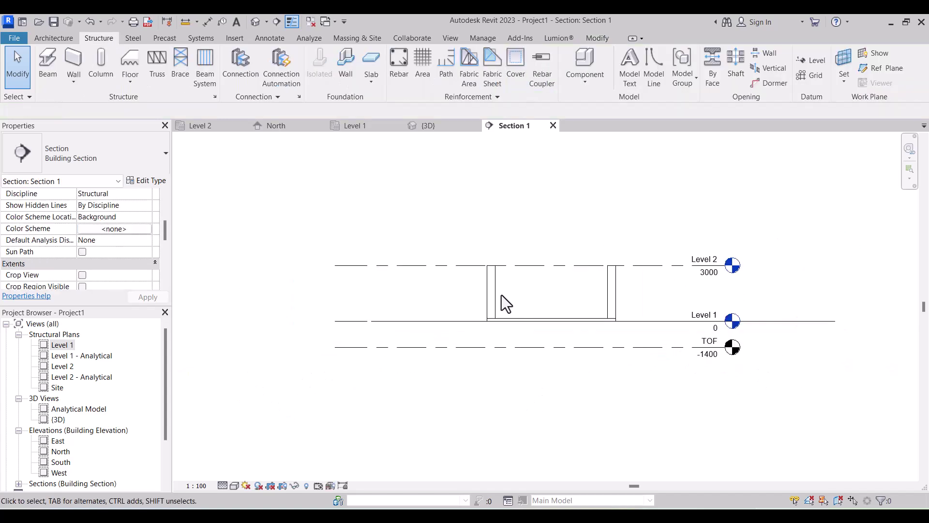
{"action": "scroll", "coordinate": [760, 287], "scroll_direction": "up", "scroll_amount": 4}
Select all four concrete columns in the 3D view and set their base level to TOF.
{"action": "left_click", "coordinate": [431, 127]}
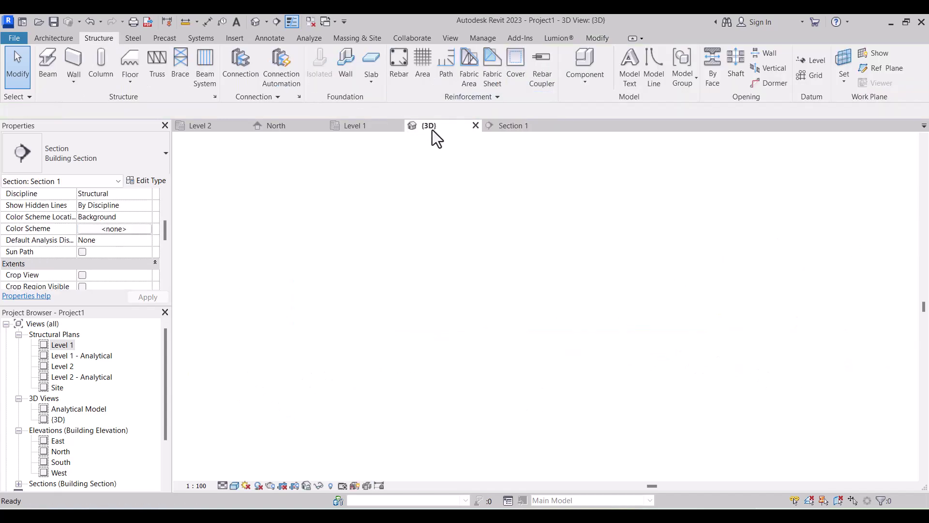
{"action": "scroll", "coordinate": [436, 312], "scroll_direction": "up", "scroll_amount": 3}
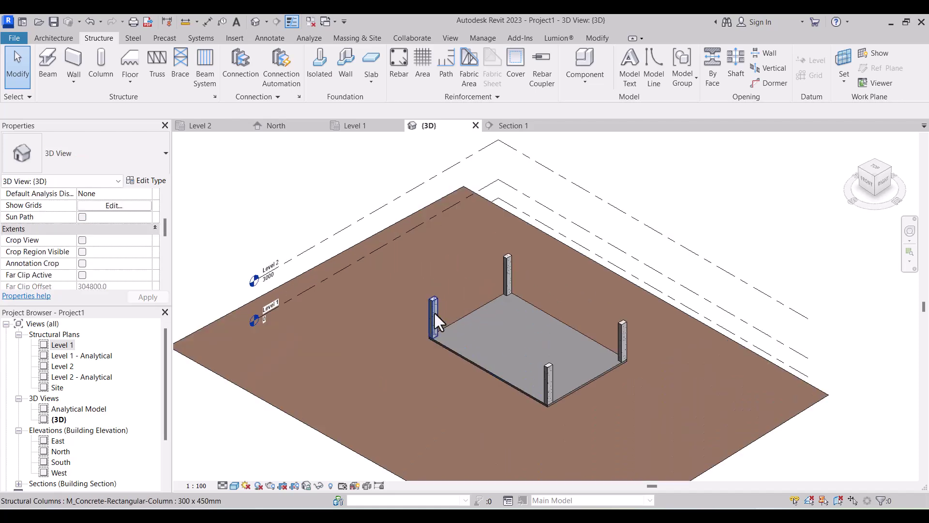
{"action": "left_click", "coordinate": [434, 314]}
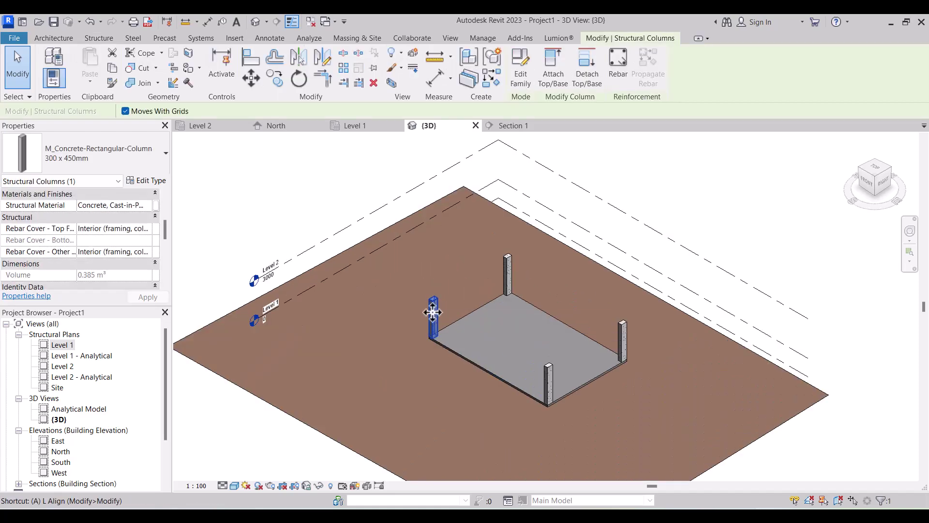
{"action": "right_click", "coordinate": [437, 310]}
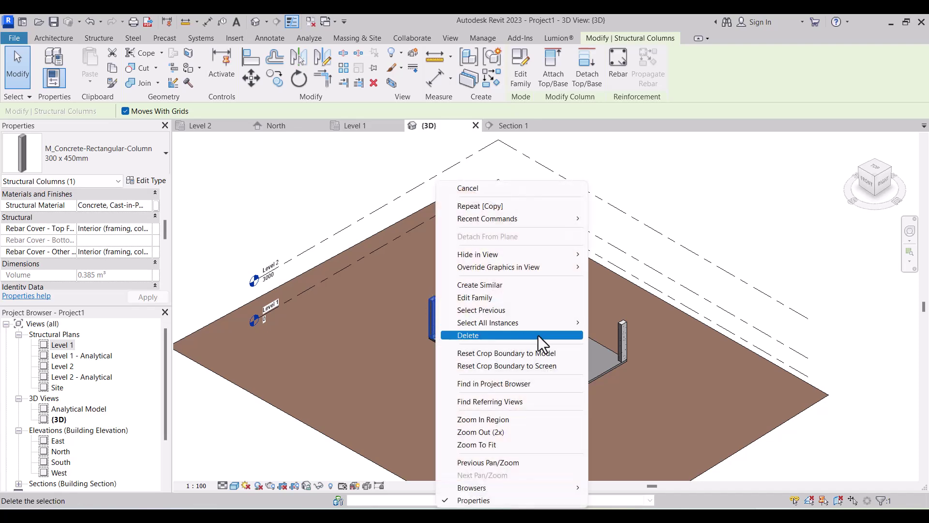
{"action": "mouse_move", "coordinate": [543, 323]}
{"action": "left_click", "coordinate": [606, 323]}
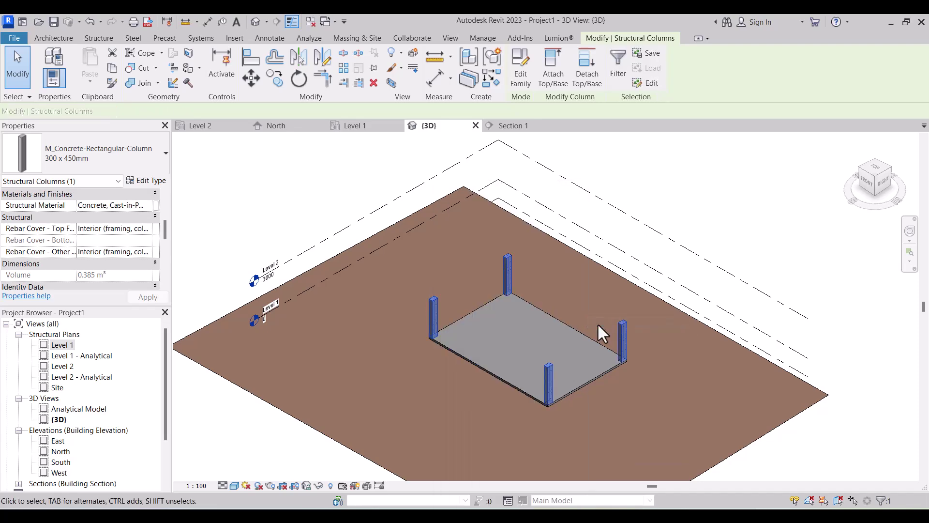
{"action": "scroll", "coordinate": [598, 326], "scroll_direction": "down", "scroll_amount": 3}
{"action": "scroll", "coordinate": [156, 199], "scroll_direction": "up", "scroll_amount": 5}
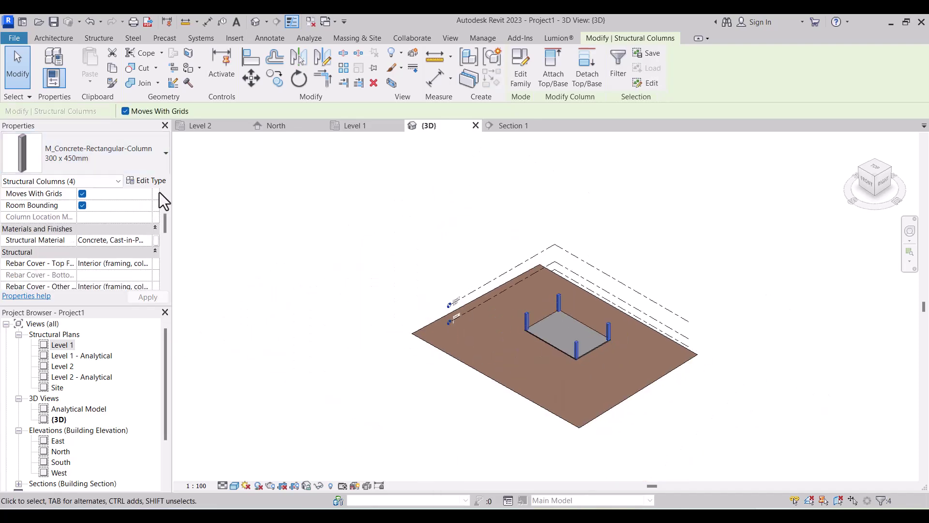
{"action": "left_click", "coordinate": [148, 206]}
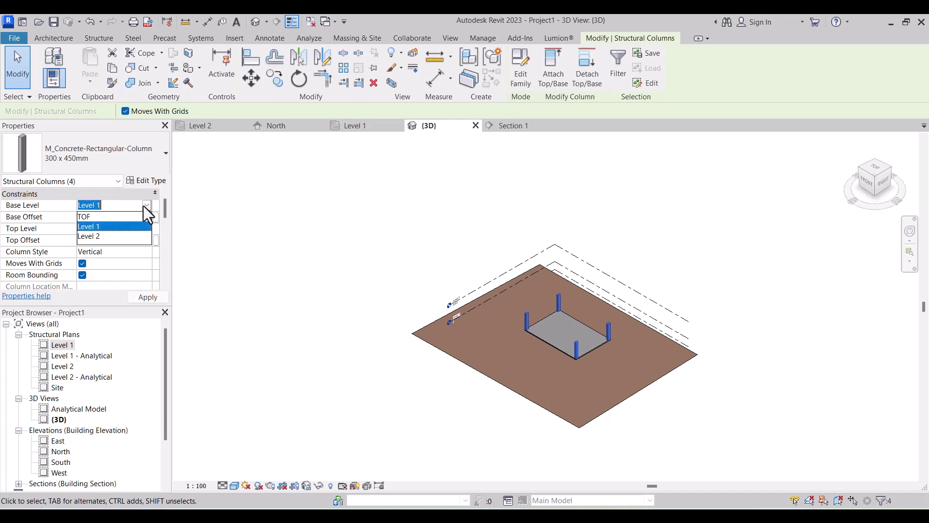
{"action": "left_click", "coordinate": [85, 216]}
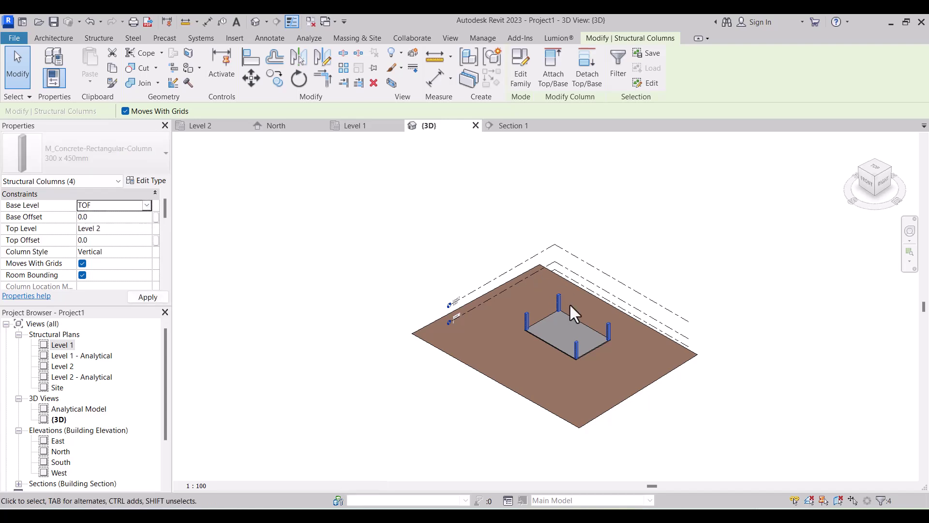
{"action": "scroll", "coordinate": [569, 303], "scroll_direction": "up", "scroll_amount": 2}
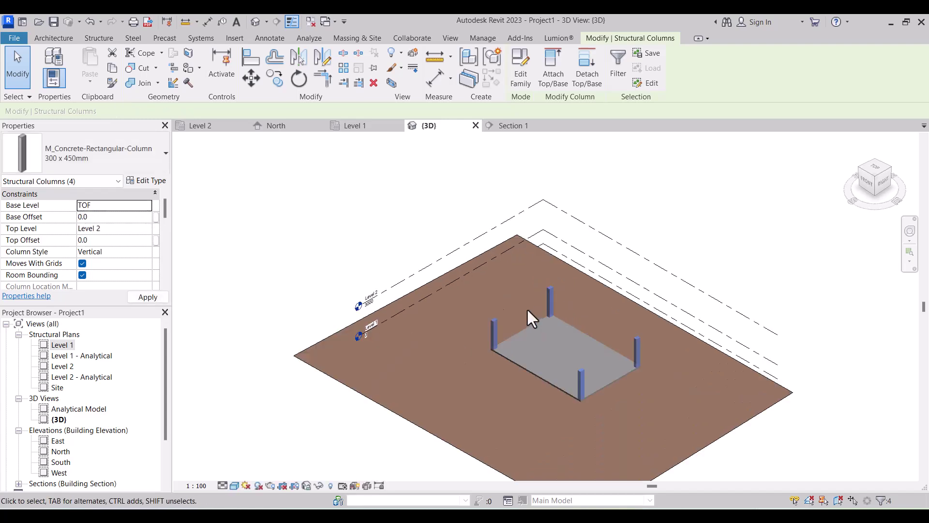
{"action": "left_click", "coordinate": [399, 217]}
Return to Section 1 and turn Crop View back on.
{"action": "left_click", "coordinate": [520, 130]}
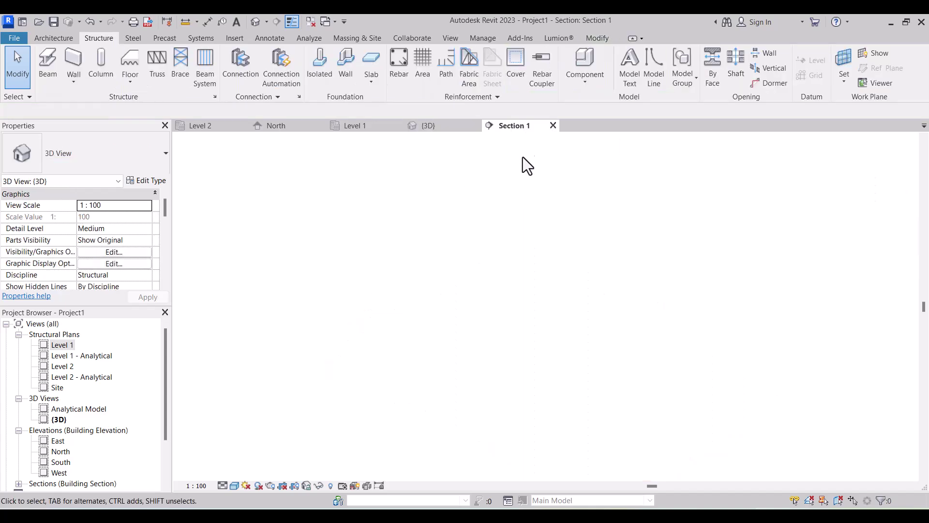
{"action": "scroll", "coordinate": [510, 353], "scroll_direction": "down", "scroll_amount": 3}
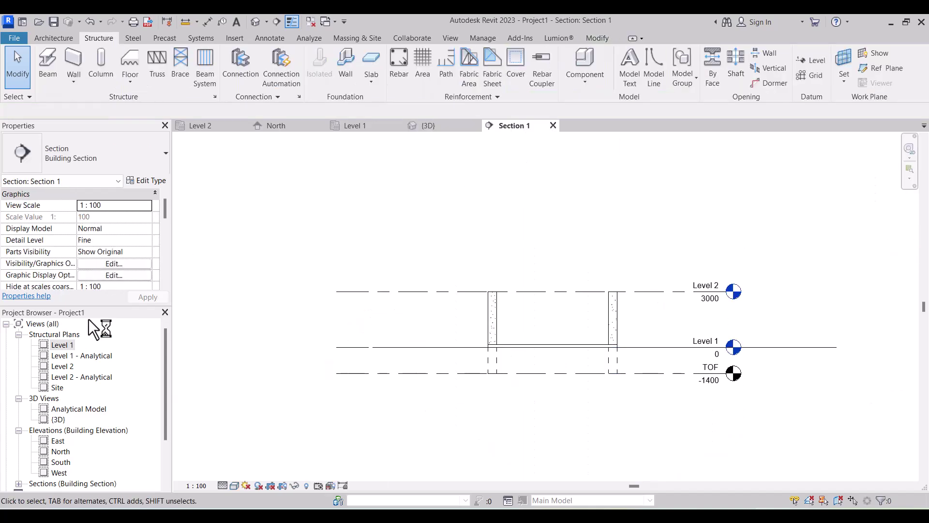
{"action": "scroll", "coordinate": [97, 254], "scroll_direction": "down", "scroll_amount": 3}
{"action": "left_click", "coordinate": [83, 228]}
{"action": "scroll", "coordinate": [472, 344], "scroll_direction": "up", "scroll_amount": 3}
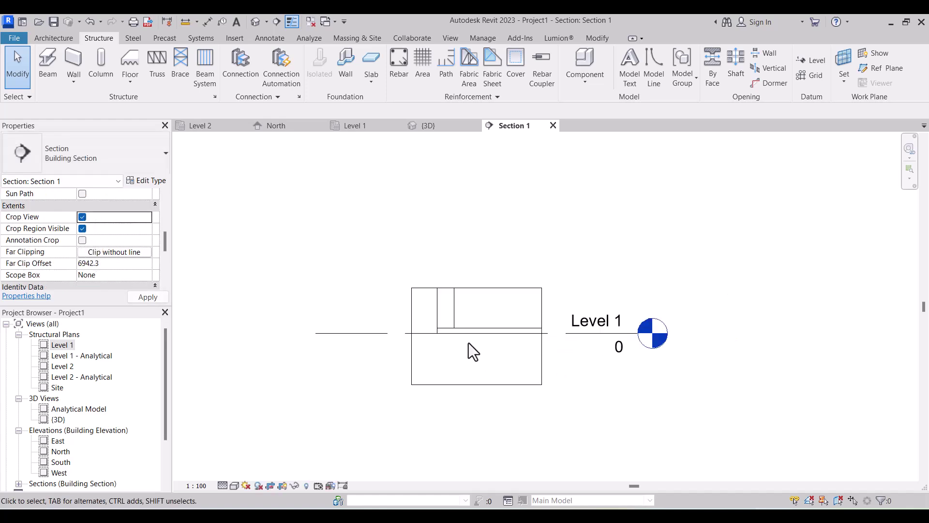
Narrow the section's crop region further on the Level 1 head side, keeping the column and a short length of slab inside.
{"action": "scroll", "coordinate": [472, 345], "scroll_direction": "up", "scroll_amount": 2}
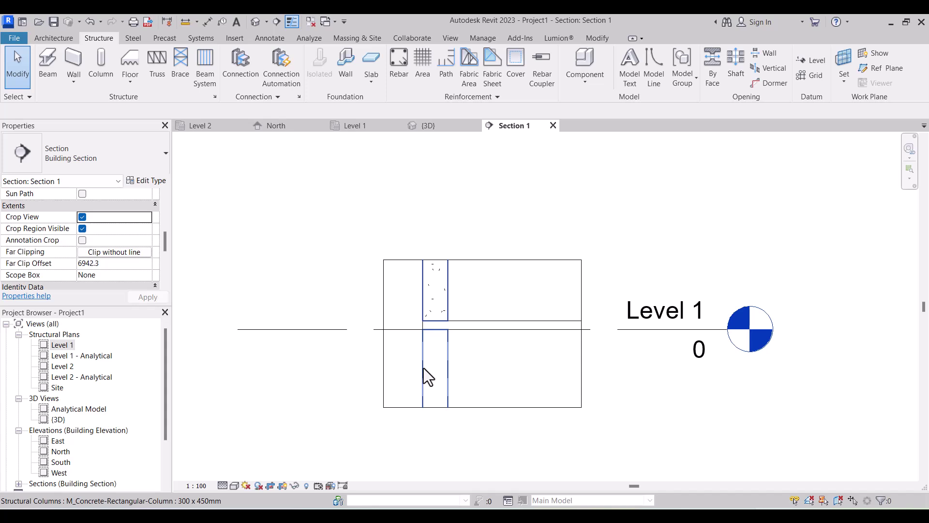
{"action": "scroll", "coordinate": [426, 385], "scroll_direction": "up", "scroll_amount": 3}
{"action": "scroll", "coordinate": [482, 419], "scroll_direction": "down", "scroll_amount": 3}
{"action": "scroll", "coordinate": [426, 433], "scroll_direction": "up", "scroll_amount": 3}
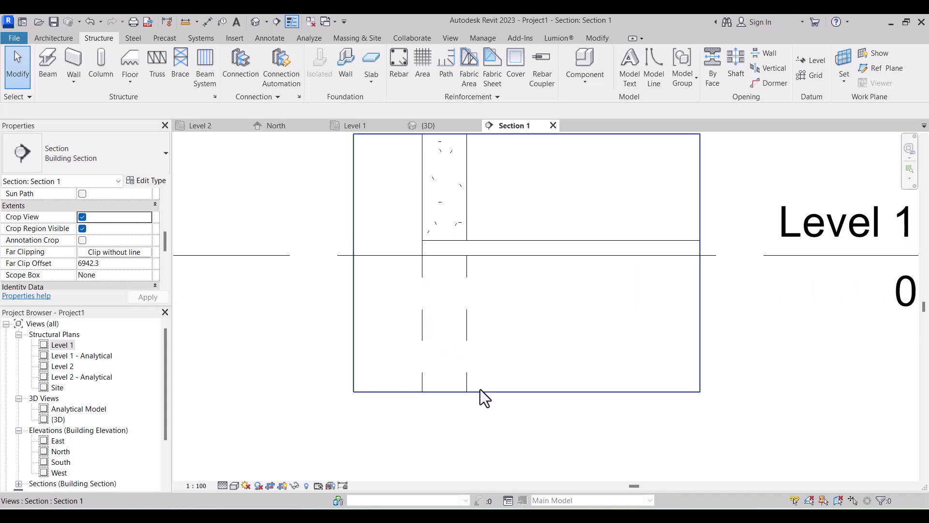
{"action": "scroll", "coordinate": [481, 397], "scroll_direction": "down", "scroll_amount": 3}
{"action": "scroll", "coordinate": [471, 347], "scroll_direction": "up", "scroll_amount": 3}
{"action": "scroll", "coordinate": [479, 358], "scroll_direction": "down", "scroll_amount": 3}
{"action": "scroll", "coordinate": [566, 290], "scroll_direction": "up", "scroll_amount": 2}
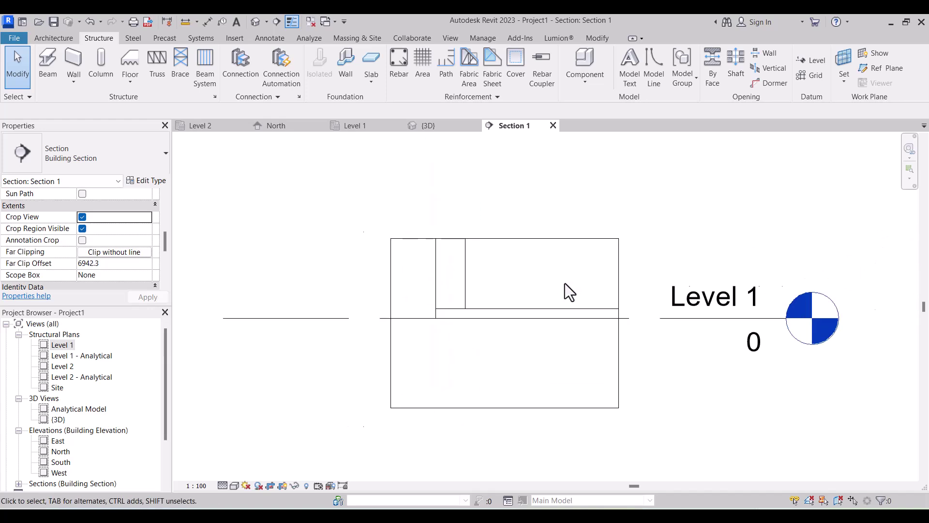
{"action": "left_click", "coordinate": [625, 319]}
{"action": "scroll", "coordinate": [625, 319], "scroll_direction": "up", "scroll_amount": 2}
{"action": "scroll", "coordinate": [631, 333], "scroll_direction": "down", "scroll_amount": 3}
{"action": "left_click_drag", "start_coordinate": [627, 334], "coordinate": [543, 333]}
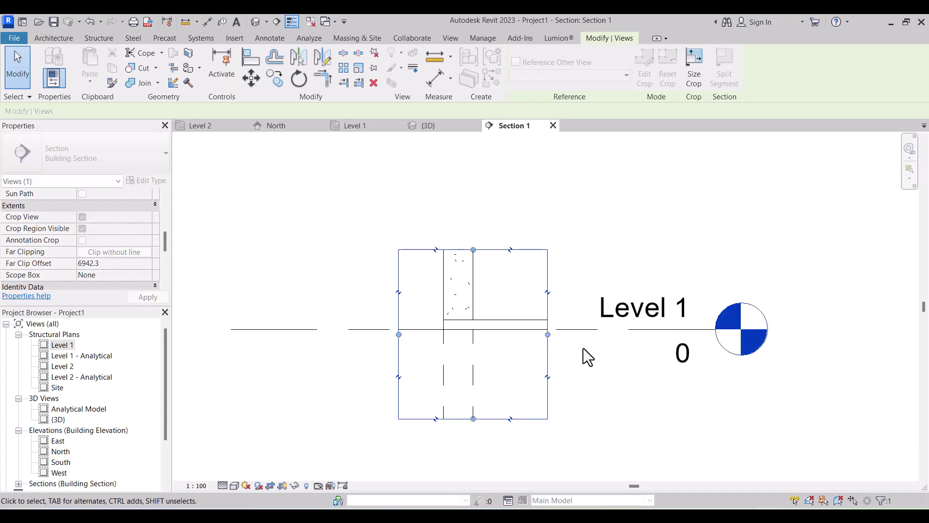
{"action": "key", "text": "Escape"}
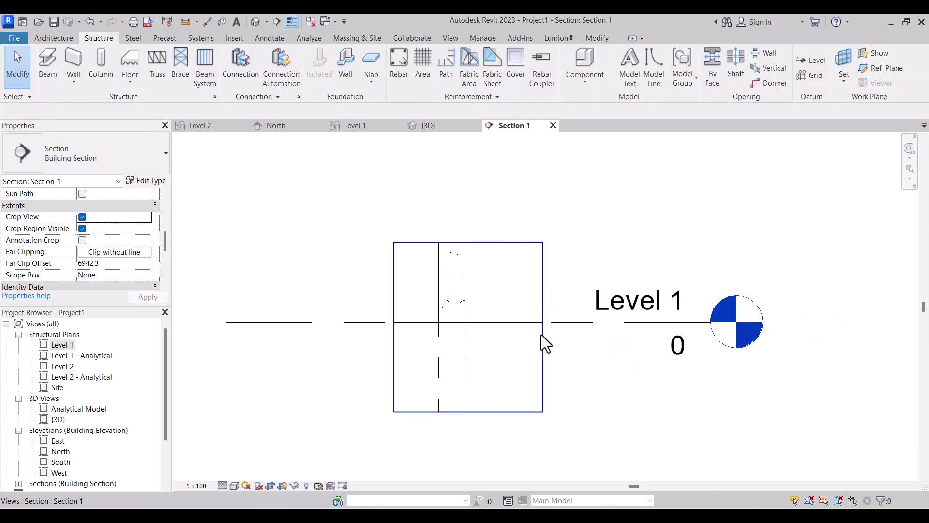
{"action": "left_click", "coordinate": [542, 334]}
{"action": "left_click_drag", "start_coordinate": [542, 327], "coordinate": [560, 323]}
{"action": "left_click", "coordinate": [506, 280]}
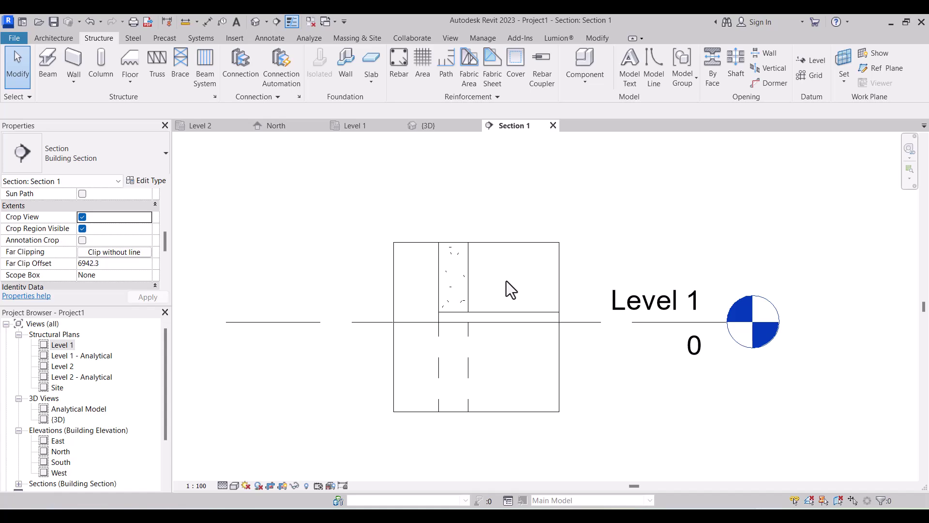
Override the foreground cut pattern of Floors in Section 1 with the Concrete pattern.
{"action": "scroll", "coordinate": [110, 247], "scroll_direction": "up", "scroll_amount": 5}
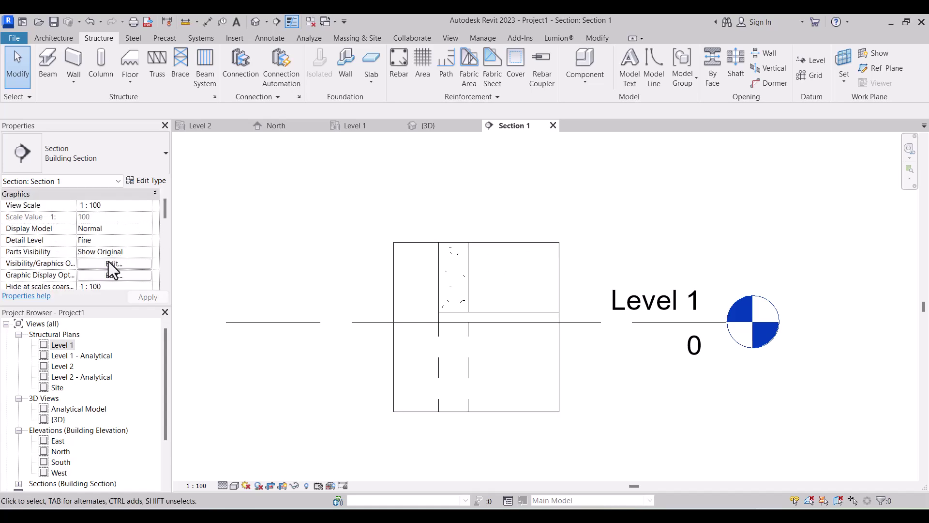
{"action": "left_click", "coordinate": [111, 263]}
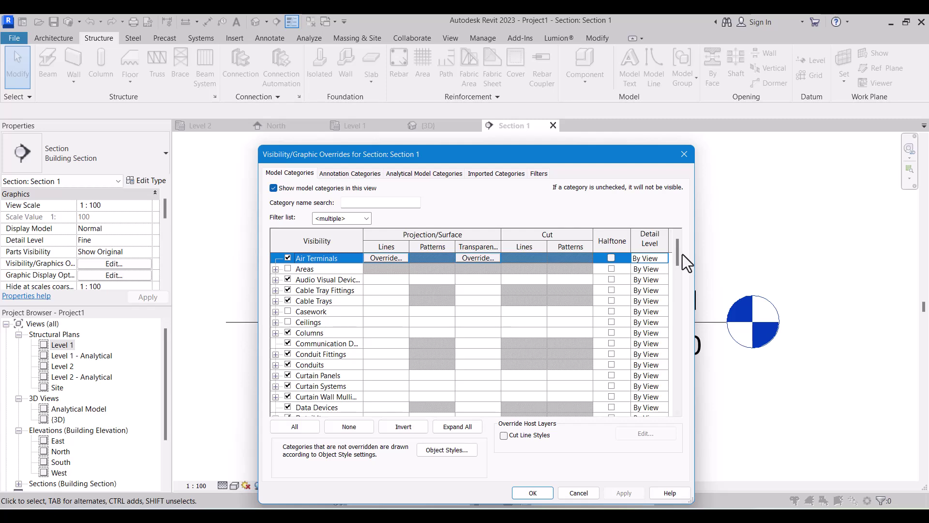
{"action": "left_click_drag", "start_coordinate": [677, 250], "coordinate": [678, 275]}
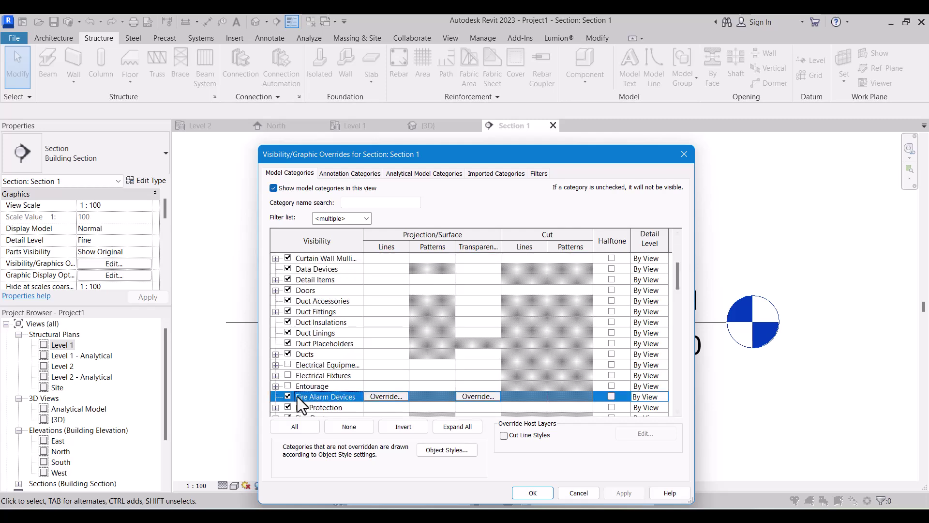
{"action": "scroll", "coordinate": [298, 394], "scroll_direction": "down", "scroll_amount": 1}
{"action": "scroll", "coordinate": [299, 394], "scroll_direction": "down", "scroll_amount": 2}
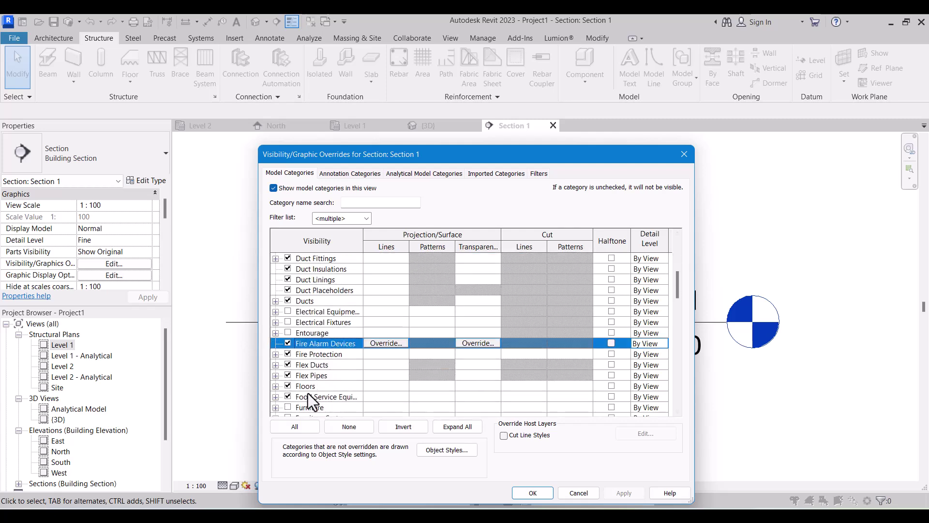
{"action": "left_click", "coordinate": [528, 390]}
{"action": "left_click", "coordinate": [567, 385]}
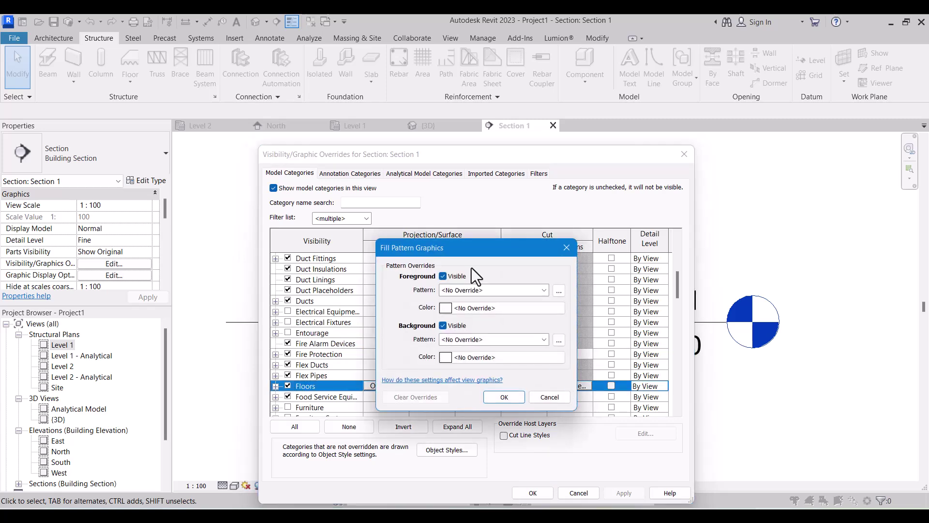
{"action": "left_click", "coordinate": [476, 290]}
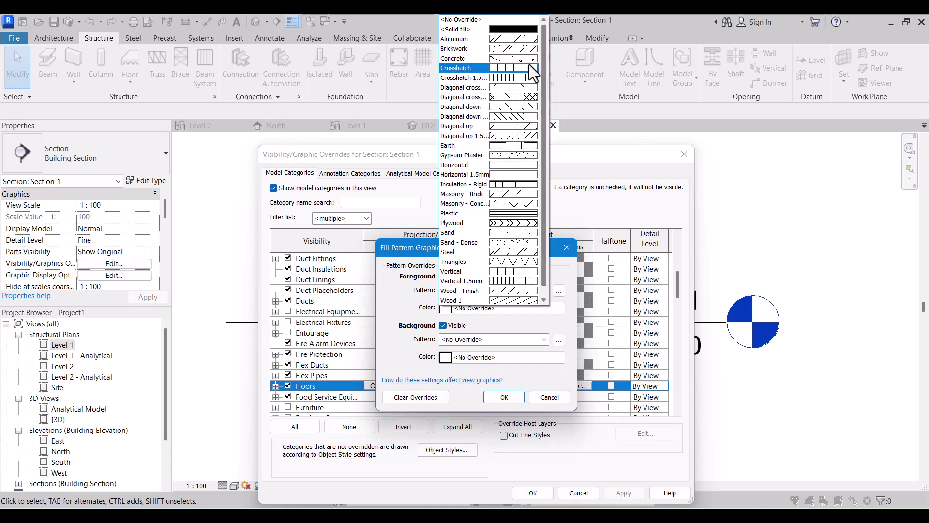
{"action": "left_click", "coordinate": [514, 68]}
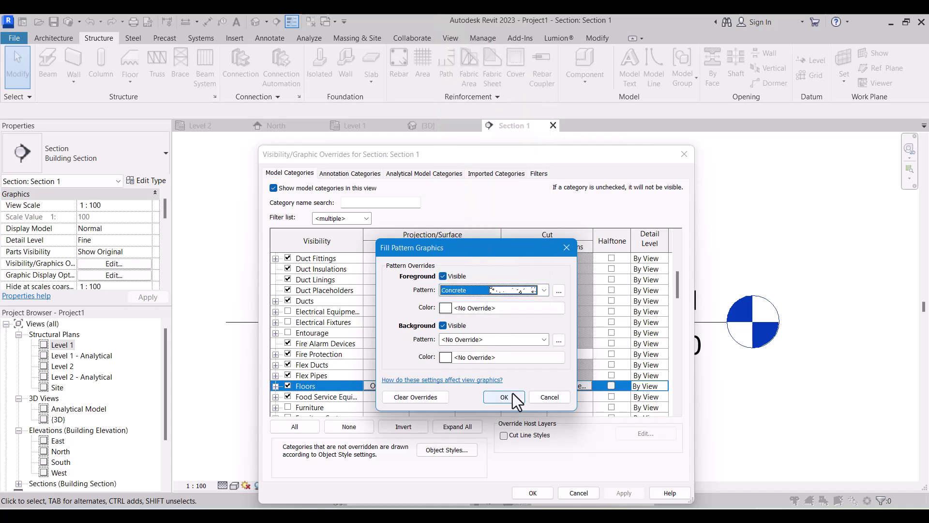
Set the Floors foreground cut pattern colour to black and apply the section's graphic overrides.
{"action": "left_click", "coordinate": [472, 308]}
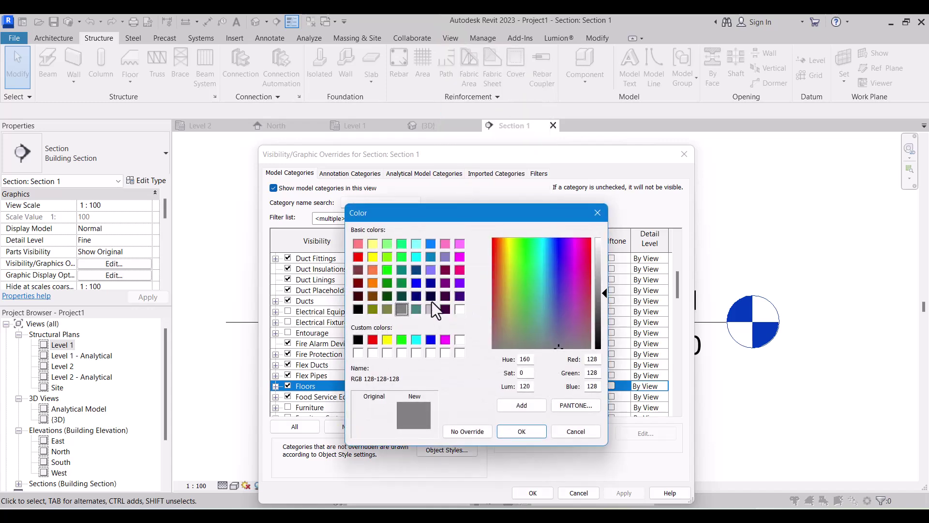
{"action": "left_click", "coordinate": [358, 340]}
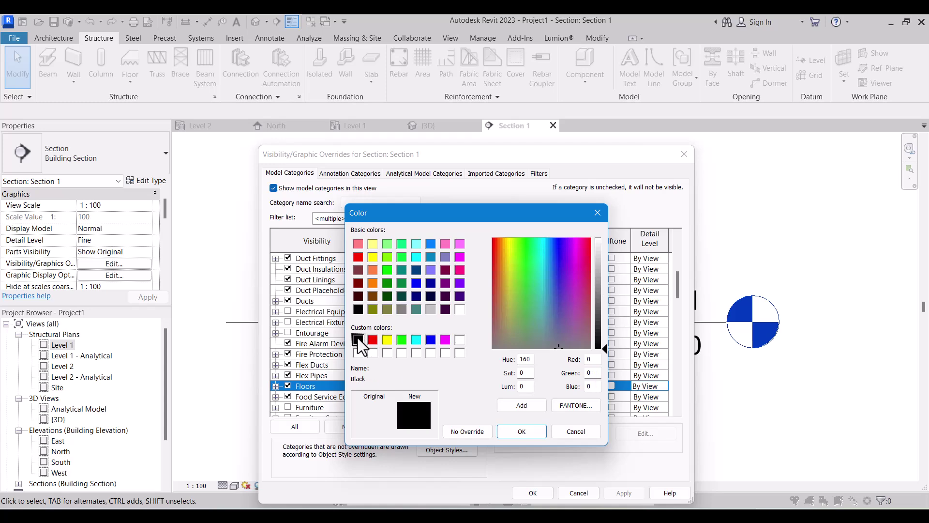
{"action": "left_click", "coordinate": [521, 431]}
{"action": "left_click", "coordinate": [503, 397]}
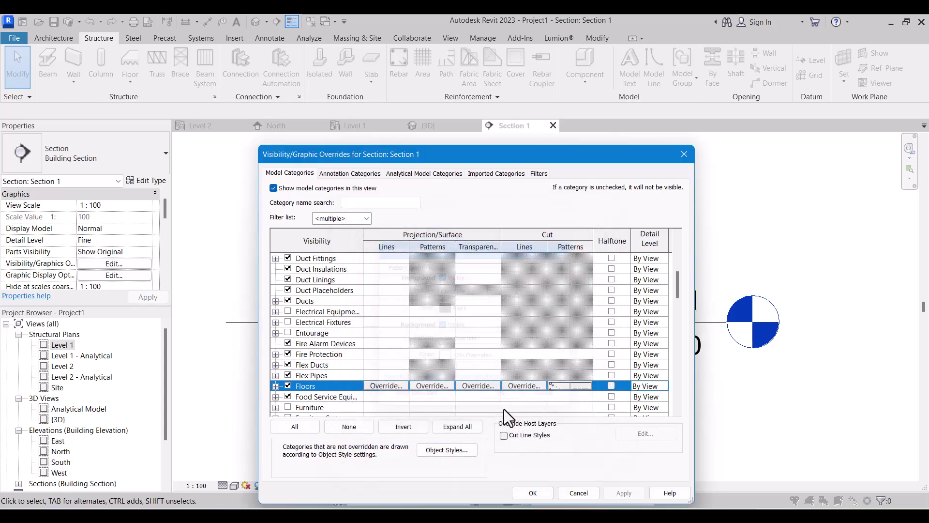
{"action": "left_click", "coordinate": [532, 492]}
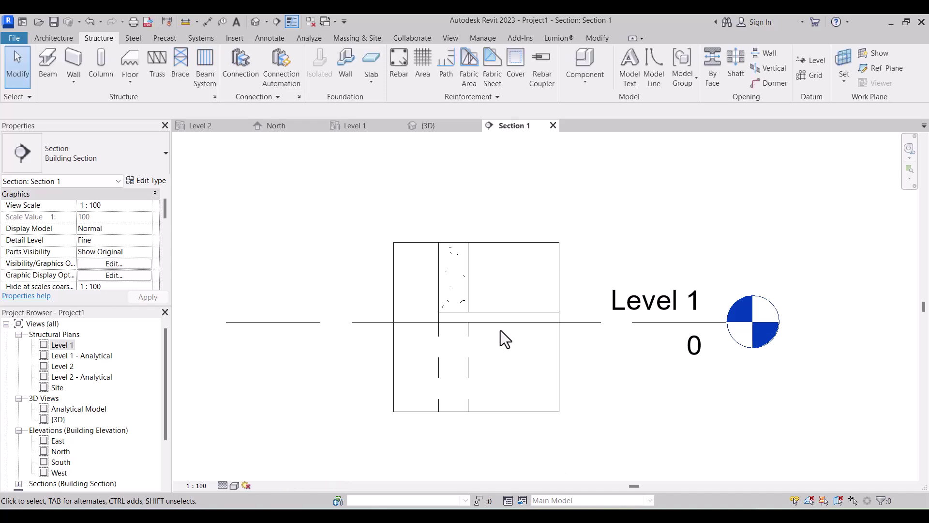
Examine the slab's cut hatch up close in the section where it meets the column.
{"action": "scroll", "coordinate": [500, 329], "scroll_direction": "up", "scroll_amount": 3}
{"action": "scroll", "coordinate": [546, 352], "scroll_direction": "up", "scroll_amount": 2}
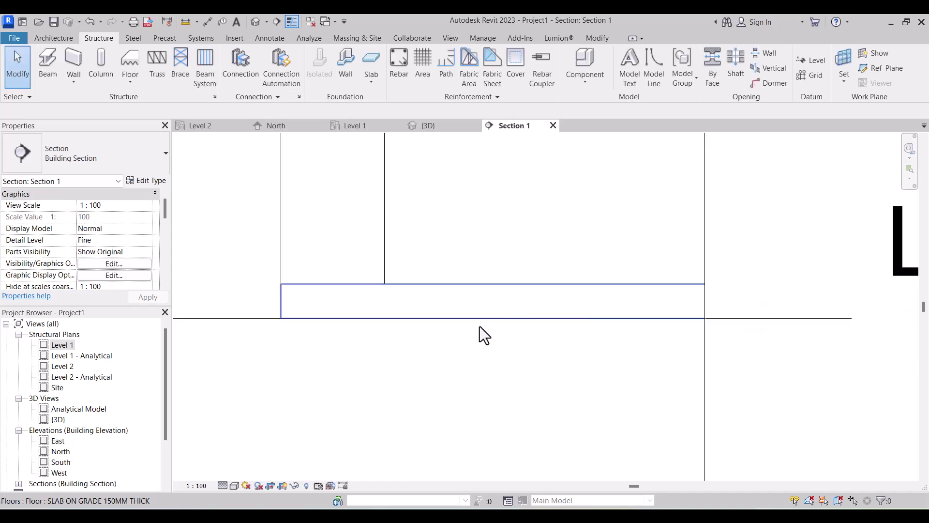
{"action": "left_click", "coordinate": [473, 287]}
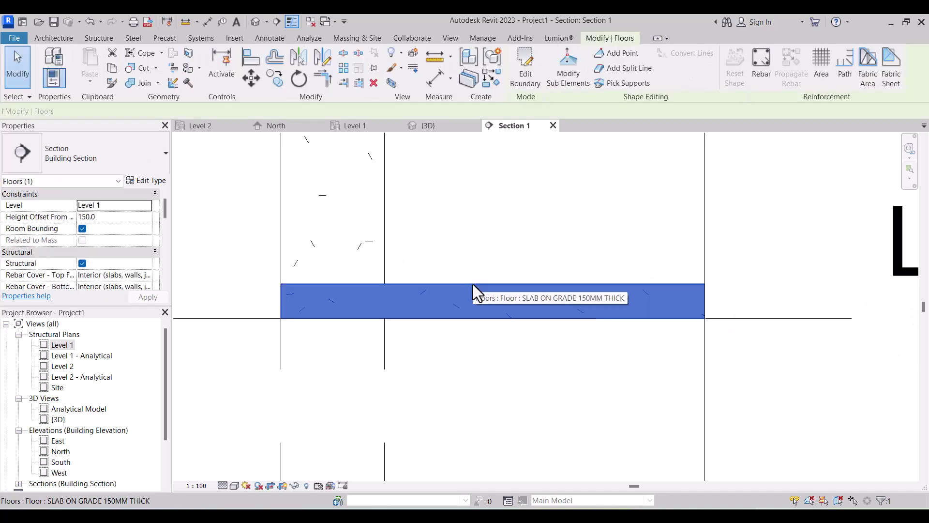
{"action": "scroll", "coordinate": [129, 242], "scroll_direction": "down", "scroll_amount": 3}
{"action": "scroll", "coordinate": [129, 242], "scroll_direction": "up", "scroll_amount": 3}
{"action": "left_click", "coordinate": [438, 234]}
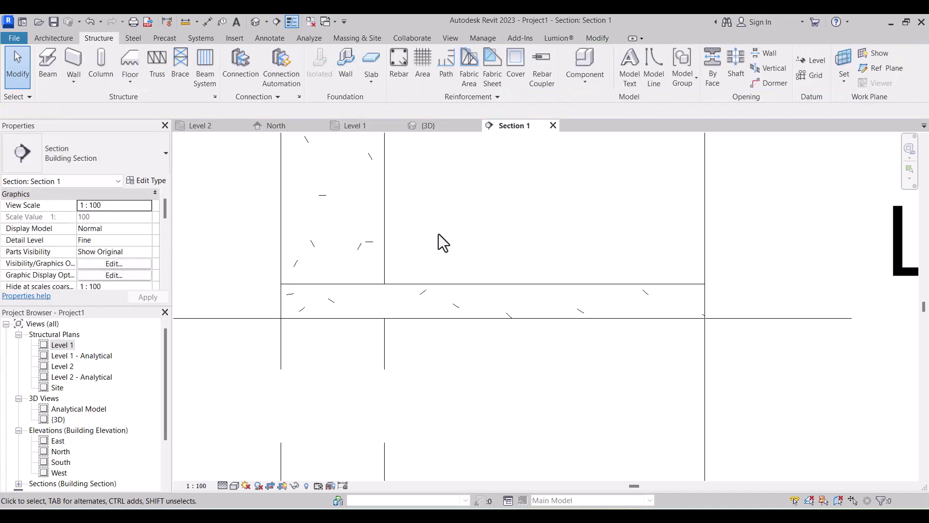
Override the foreground cut pattern of Floors in Section 1 with <Solid fill>.
{"action": "left_click", "coordinate": [578, 293]}
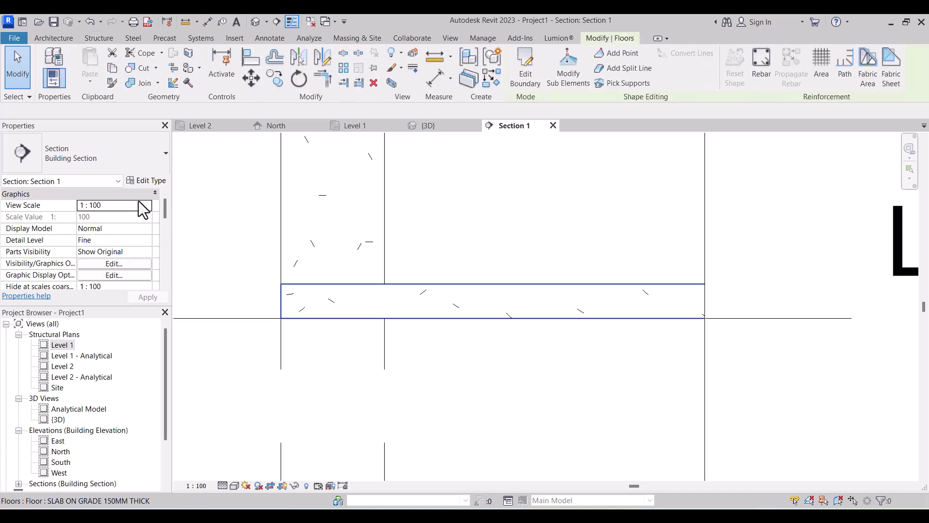
{"action": "left_click", "coordinate": [396, 248]}
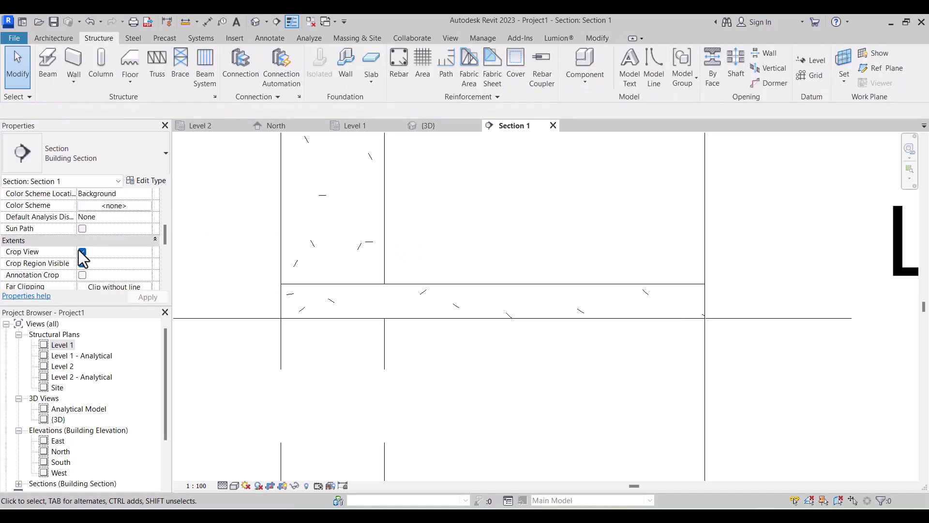
{"action": "left_click", "coordinate": [99, 240]}
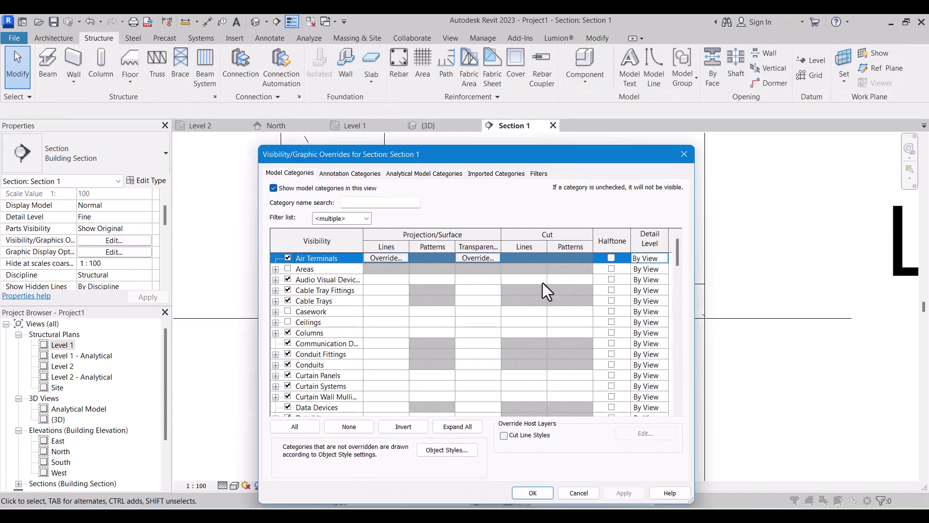
{"action": "scroll", "coordinate": [666, 291], "scroll_direction": "down", "scroll_amount": 20}
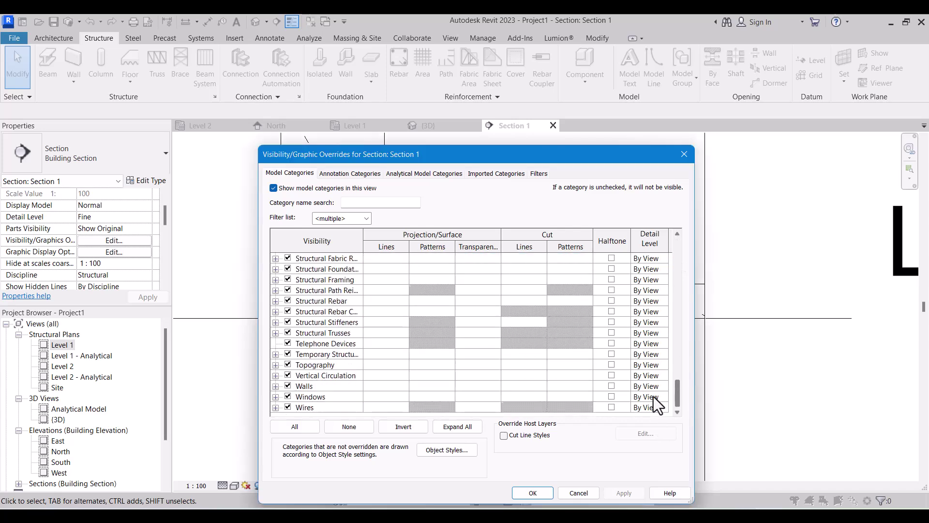
{"action": "scroll", "coordinate": [658, 406], "scroll_direction": "up", "scroll_amount": 10}
{"action": "scroll", "coordinate": [658, 345], "scroll_direction": "up", "scroll_amount": 7}
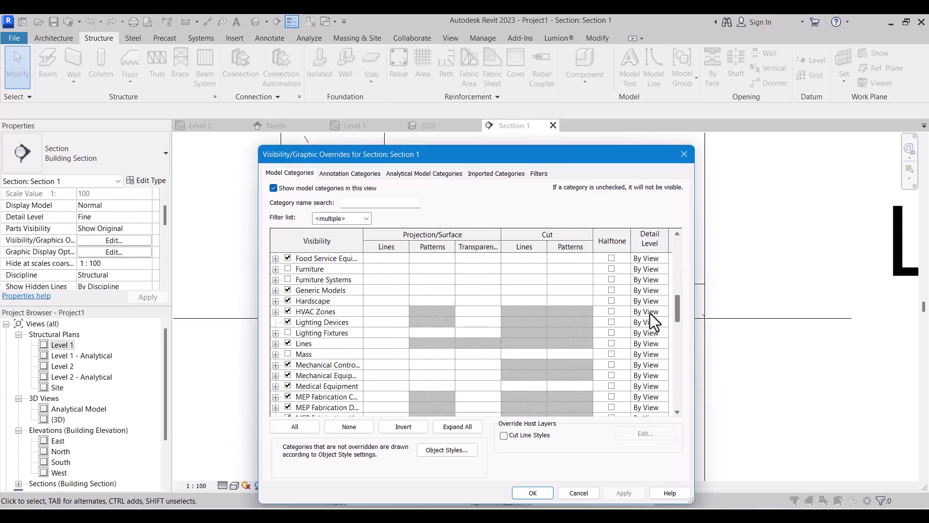
{"action": "left_click", "coordinate": [553, 342]}
{"action": "left_click", "coordinate": [552, 342]}
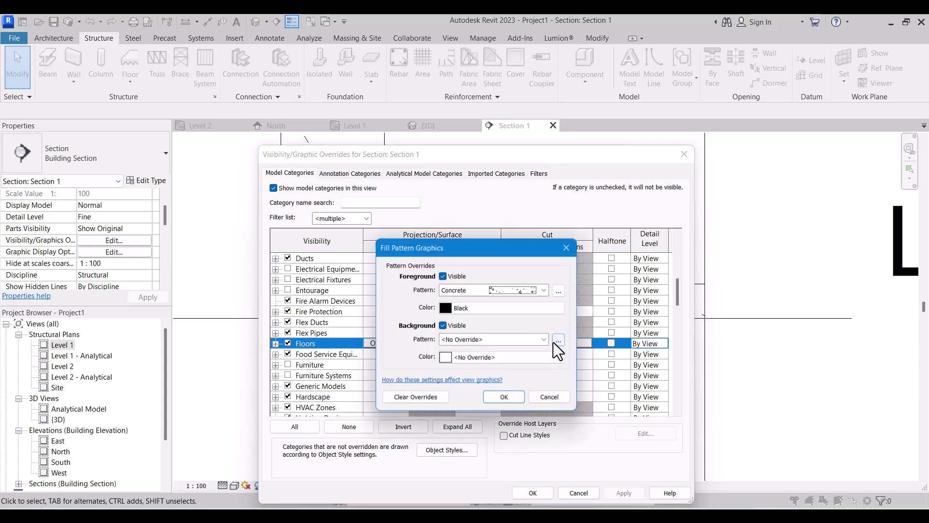
{"action": "left_click", "coordinate": [494, 290]}
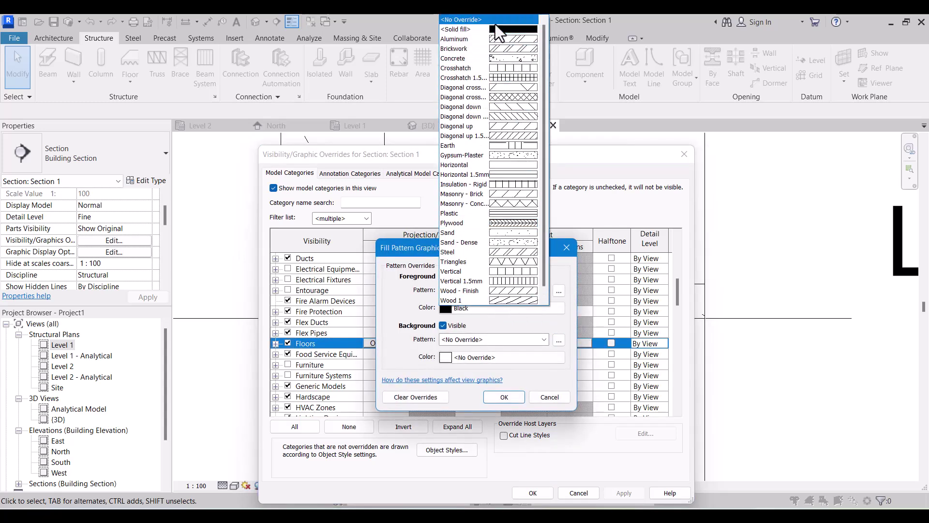
{"action": "left_click", "coordinate": [495, 28]}
{"action": "left_click", "coordinate": [453, 290]}
{"action": "left_click", "coordinate": [511, 30]}
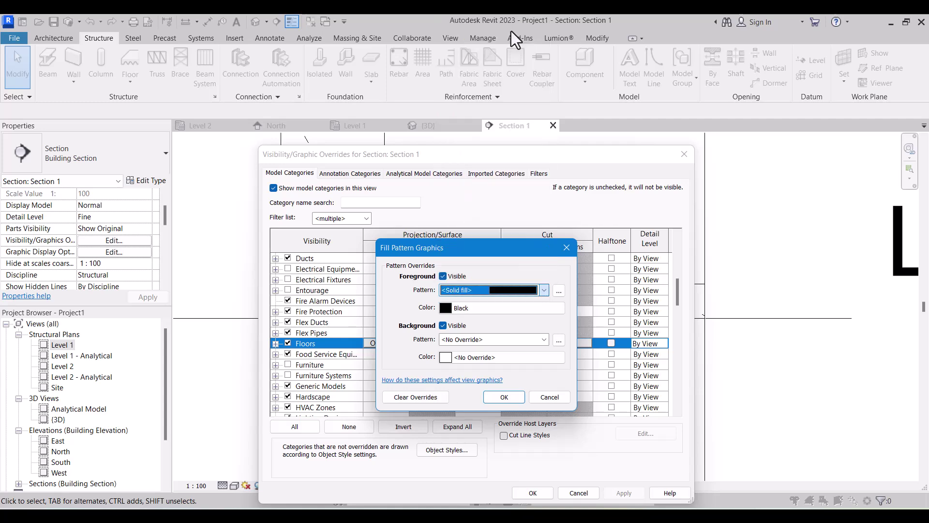
Apply the solid floor cut pattern to Section 1 and close its graphic overrides.
{"action": "left_click", "coordinate": [503, 397]}
{"action": "left_click", "coordinate": [634, 494]}
{"action": "left_click_drag", "start_coordinate": [512, 153], "coordinate": [694, 137]}
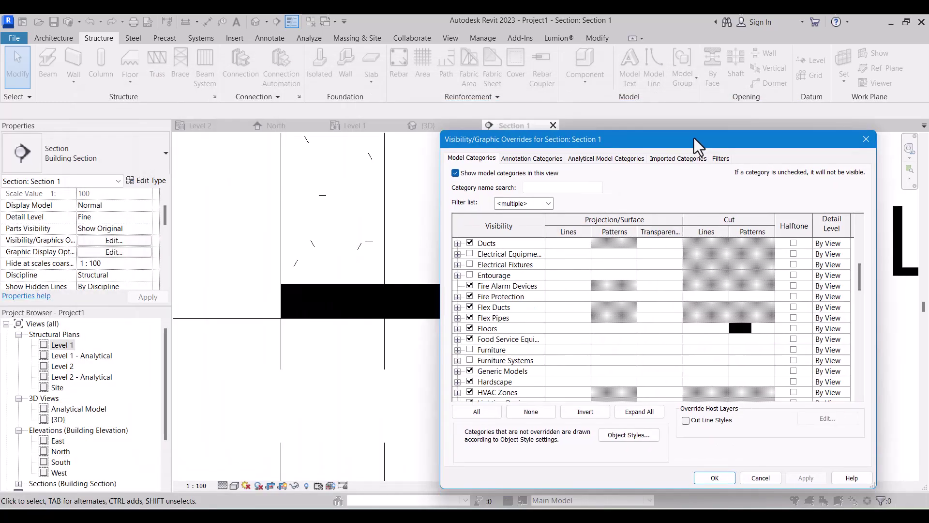
{"action": "left_click", "coordinate": [727, 481]}
{"action": "scroll", "coordinate": [518, 347], "scroll_direction": "down", "scroll_amount": 3}
{"action": "left_click", "coordinate": [414, 232]}
{"action": "left_click", "coordinate": [478, 260]}
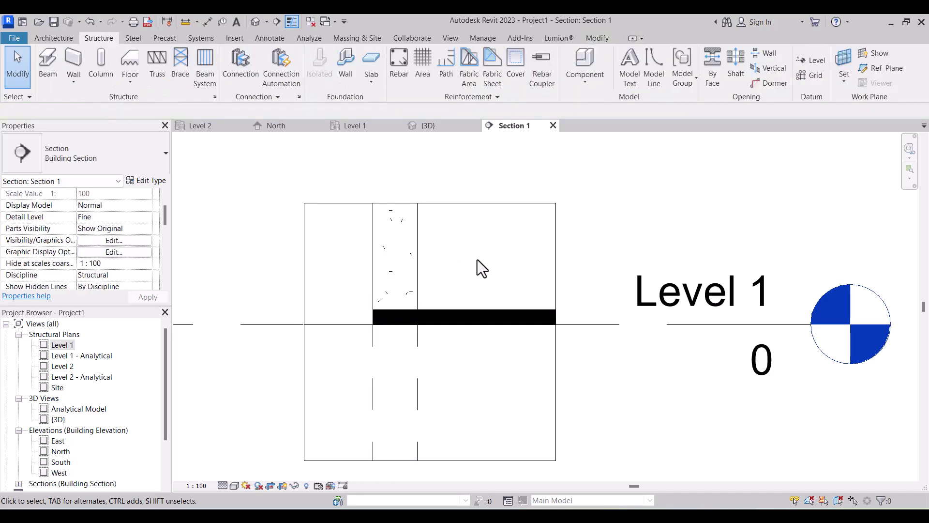
Turn off thin-line display in the section and check the topography's cut where it meets the slab and column.
{"action": "left_click", "coordinate": [287, 24]}
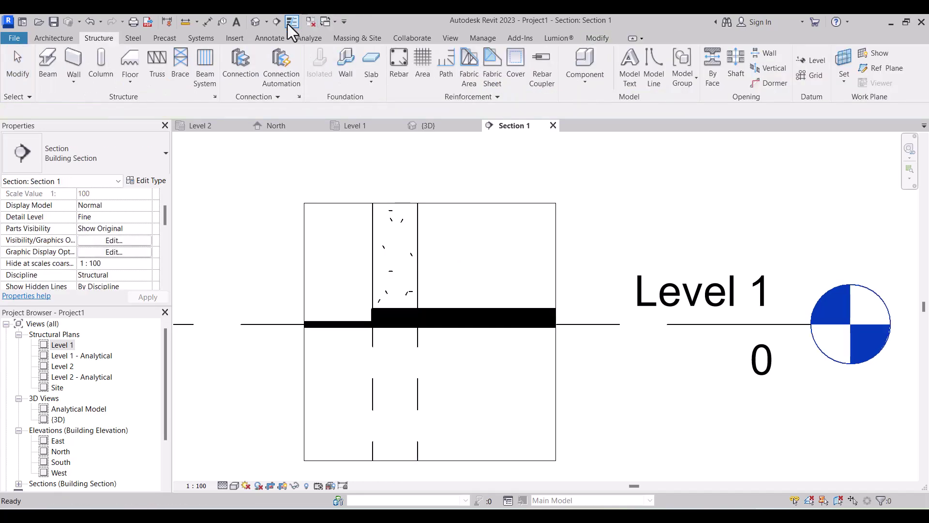
{"action": "left_click", "coordinate": [333, 324]}
{"action": "key", "text": "Delete"}
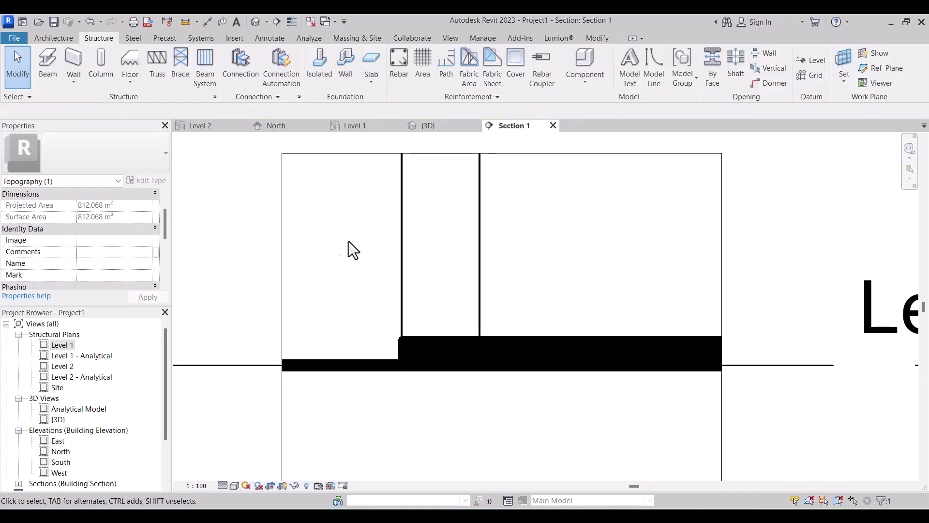
{"action": "scroll", "coordinate": [523, 326], "scroll_direction": "down", "scroll_amount": 3}
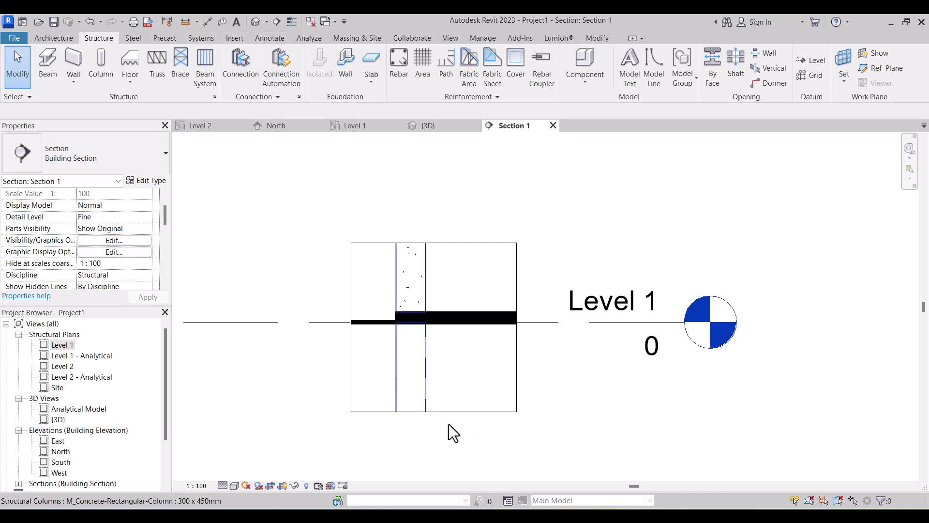
{"action": "scroll", "coordinate": [487, 389], "scroll_direction": "down", "scroll_amount": 2}
{"action": "scroll", "coordinate": [516, 396], "scroll_direction": "up", "scroll_amount": 3}
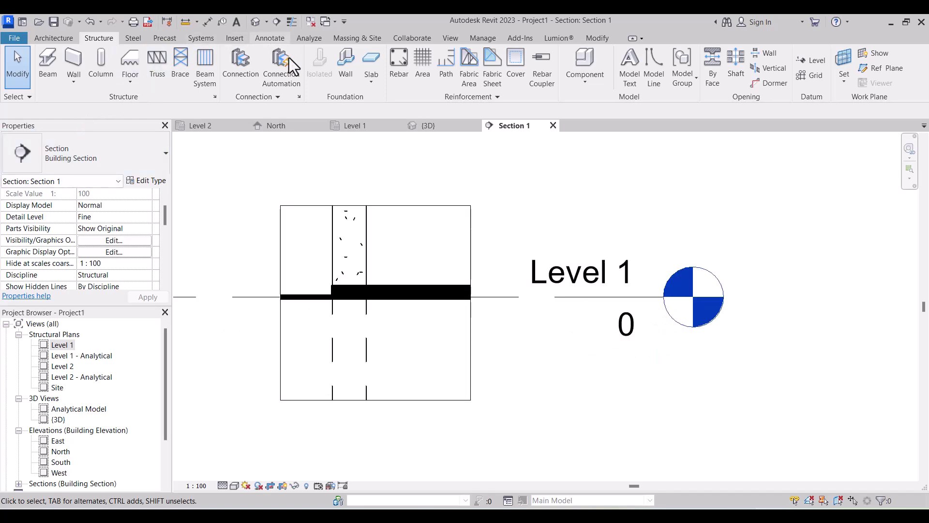
Draw a horizontal detail line about 1440 mm long below the slab, from the column's face to just past the crop edge.
{"action": "left_click", "coordinate": [269, 38]}
{"action": "left_click", "coordinate": [277, 52]}
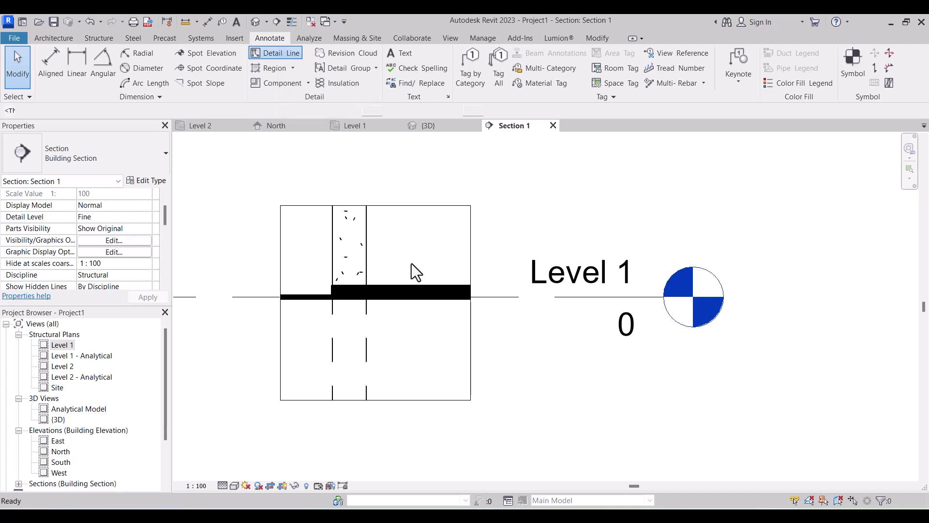
{"action": "scroll", "coordinate": [389, 301], "scroll_direction": "up", "scroll_amount": 3}
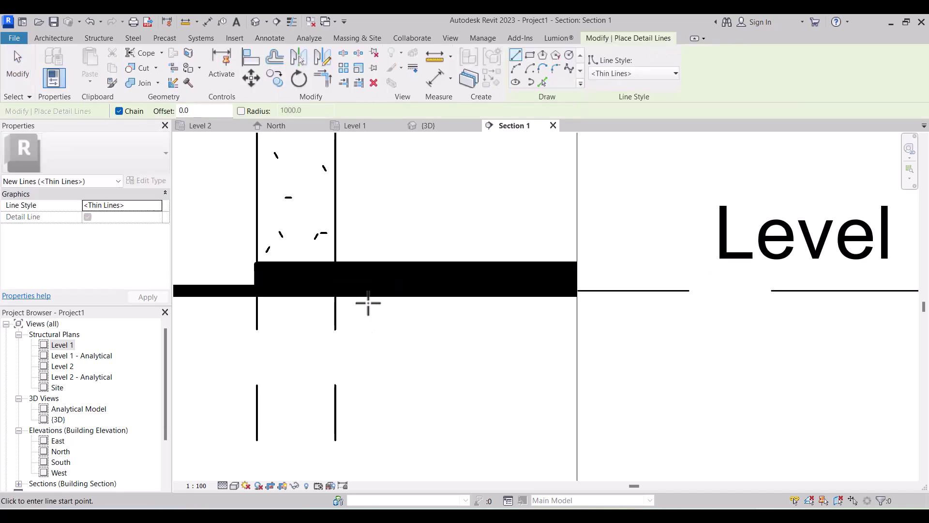
{"action": "left_click", "coordinate": [335, 314]}
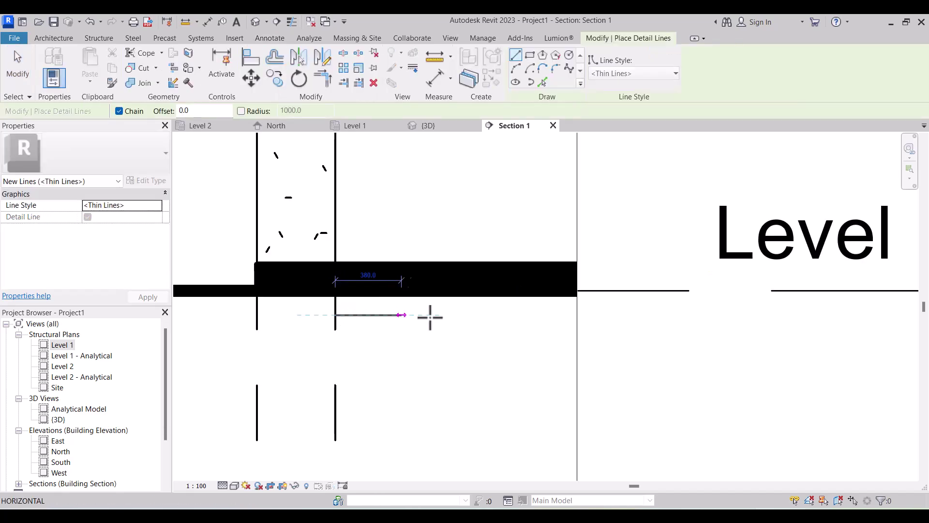
{"action": "left_click", "coordinate": [585, 315]}
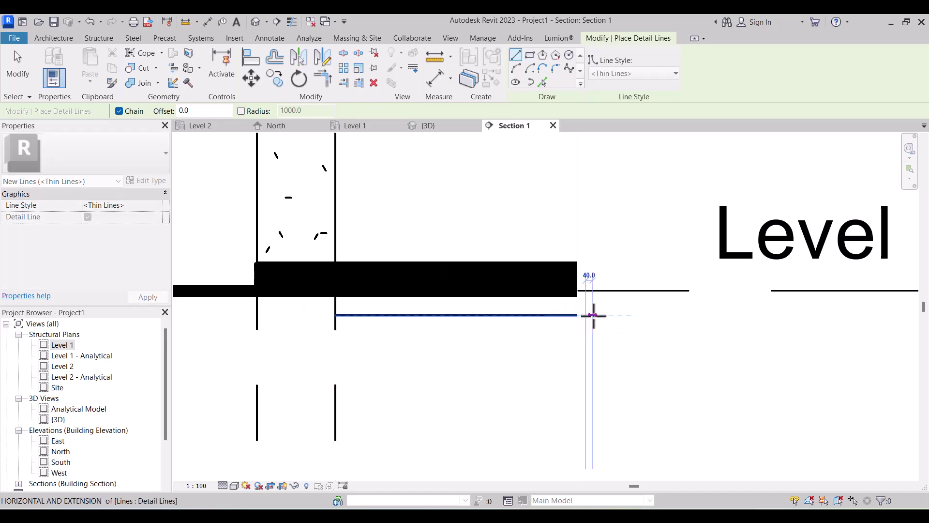
{"action": "key", "text": "Escape"}
{"action": "key", "text": "Escape"}
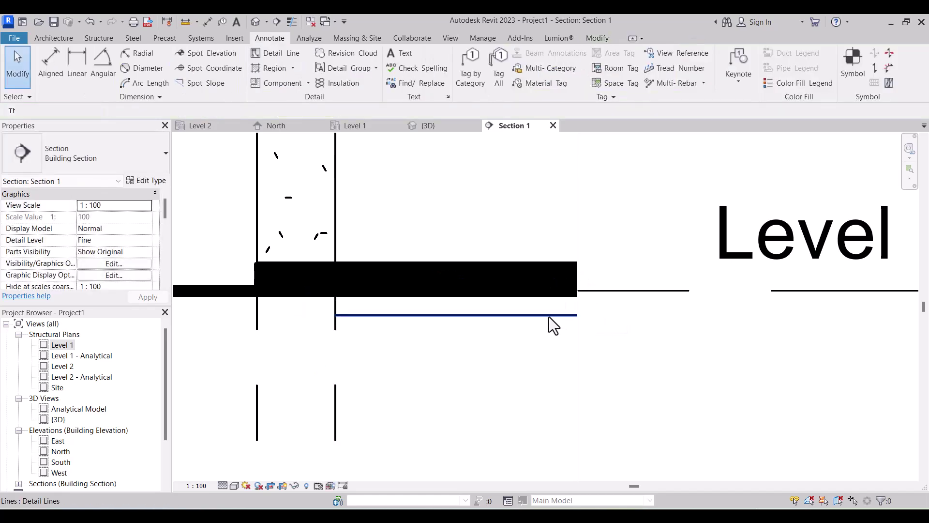
Nudge the detail line up to about 80 mm below Level 1 and set its line style to <Hidden>.
{"action": "left_click", "coordinate": [549, 316]}
{"action": "key", "text": "Up"}
{"action": "key", "text": "Up"}
{"action": "key", "text": "Up"}
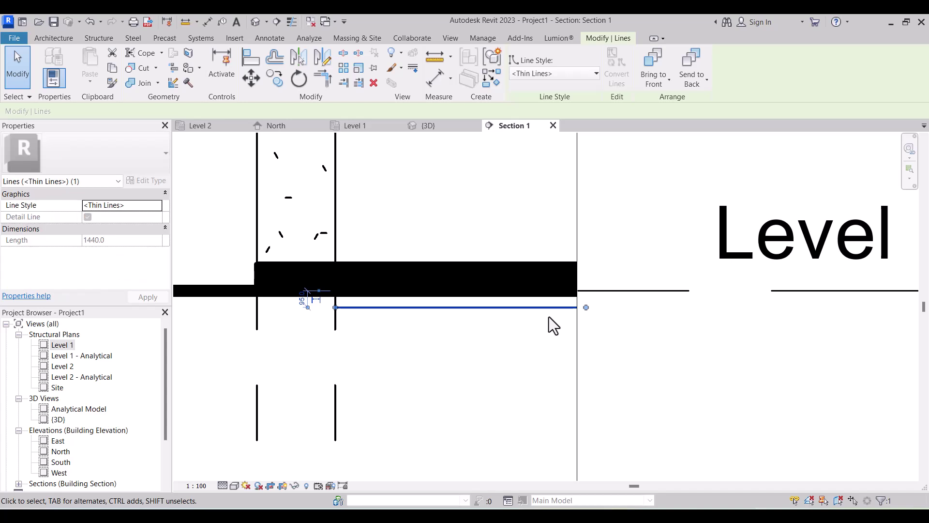
{"action": "left_click", "coordinate": [563, 73]}
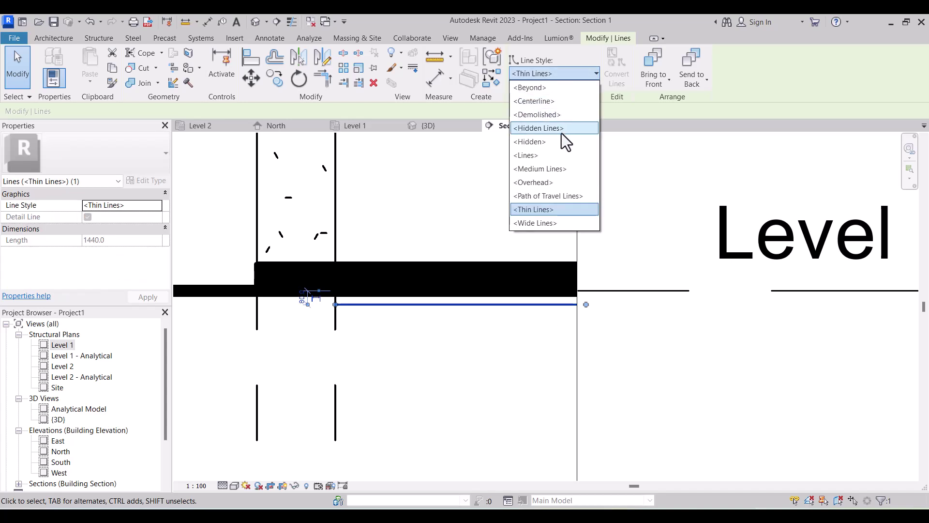
{"action": "left_click", "coordinate": [553, 143]}
{"action": "left_click", "coordinate": [623, 344]}
{"action": "scroll", "coordinate": [580, 341], "scroll_direction": "down", "scroll_amount": 5}
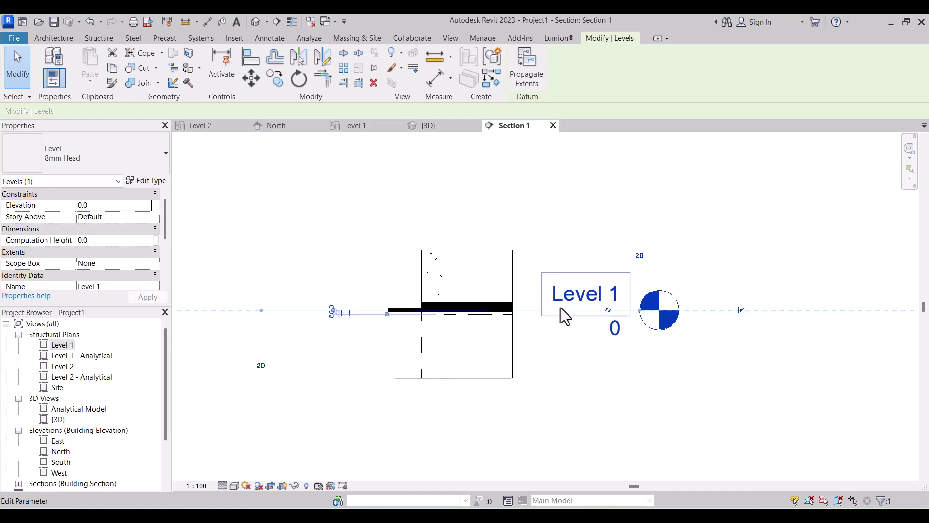
{"action": "scroll", "coordinate": [473, 269], "scroll_direction": "up", "scroll_amount": 2}
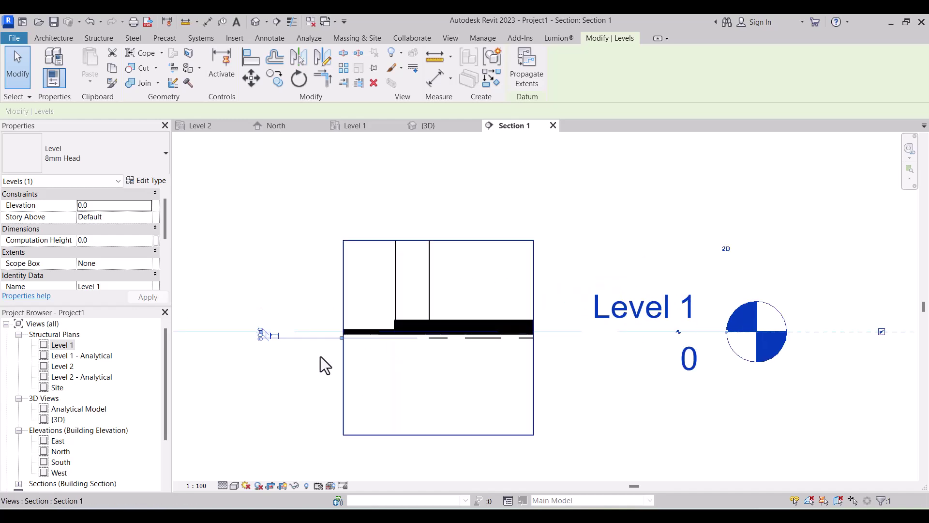
{"action": "middle_click_drag", "start_coordinate": [371, 305], "coordinate": [390, 302]}
{"action": "scroll", "coordinate": [390, 301], "scroll_direction": "down", "scroll_amount": 2}
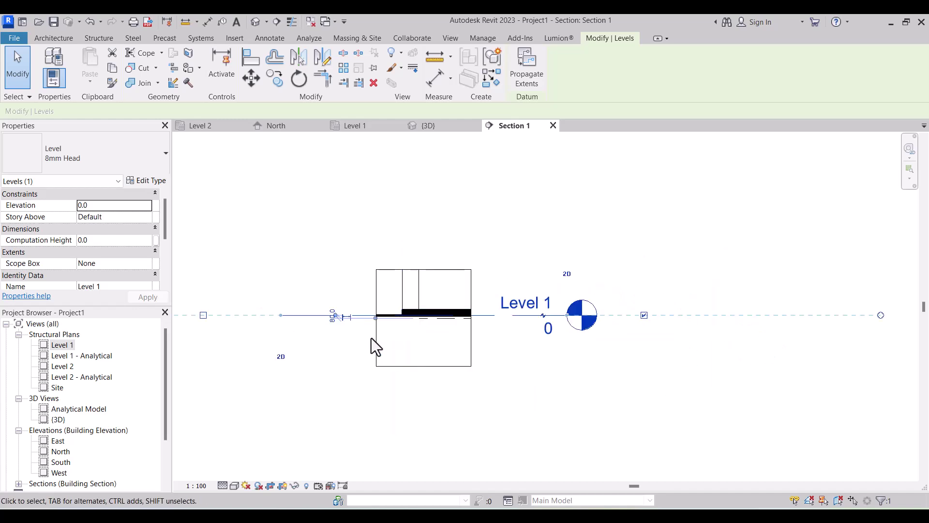
{"action": "left_click", "coordinate": [386, 338]}
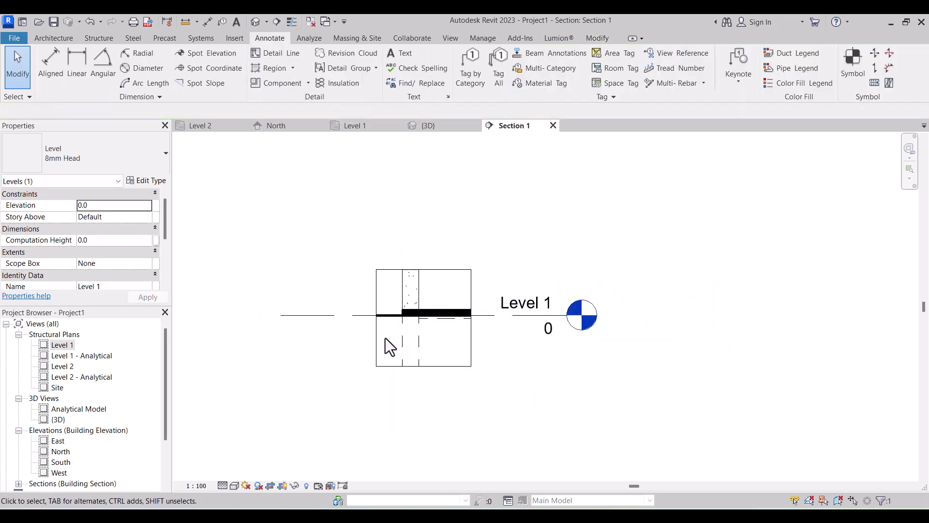
In the 3D view, move the topography surface 300 mm straight down from Level 1.
{"action": "left_click", "coordinate": [259, 21]}
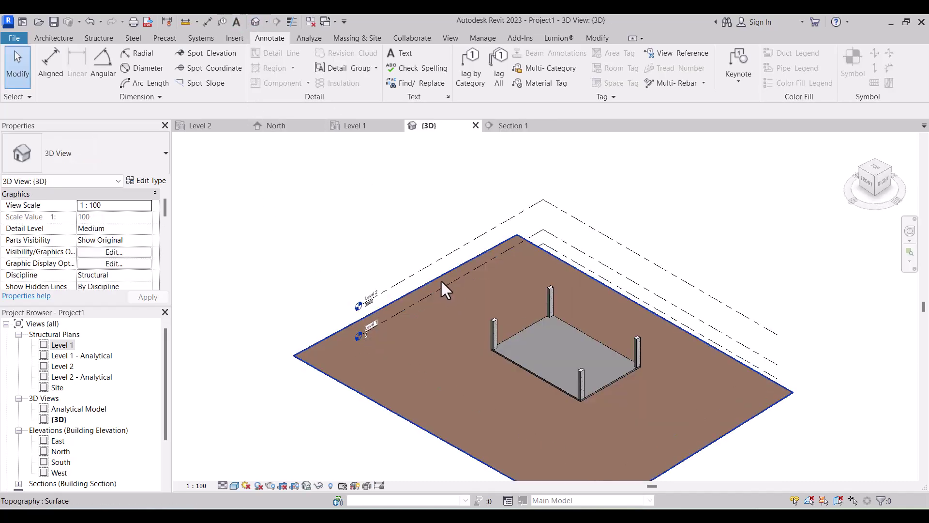
{"action": "left_click", "coordinate": [441, 280]}
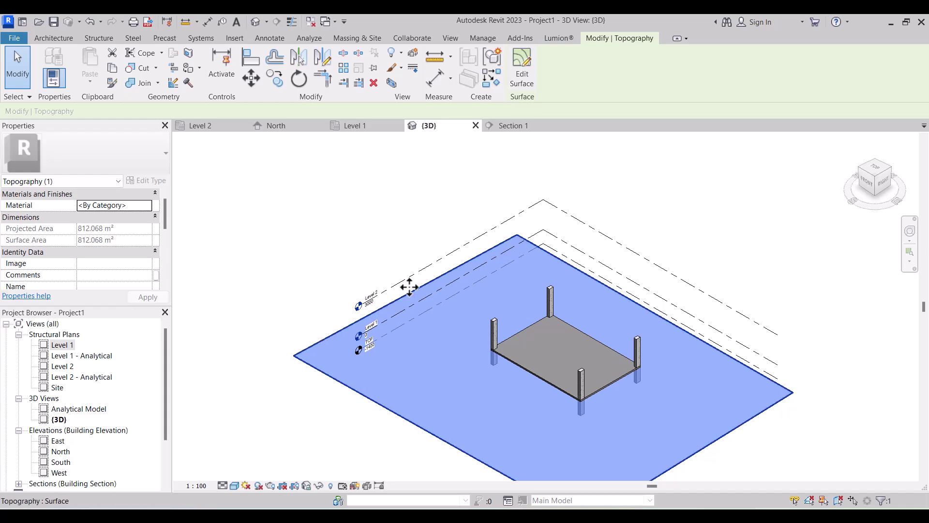
{"action": "scroll", "coordinate": [411, 289], "scroll_direction": "down", "scroll_amount": 3}
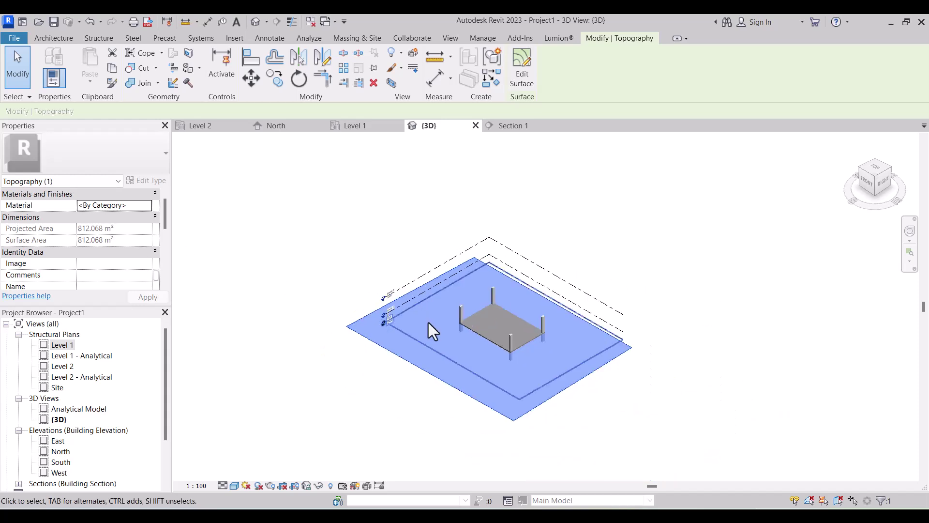
{"action": "left_click", "coordinate": [860, 180]}
{"action": "left_click", "coordinate": [251, 78]}
{"action": "scroll", "coordinate": [411, 329], "scroll_direction": "up", "scroll_amount": 2}
{"action": "left_click", "coordinate": [412, 304]}
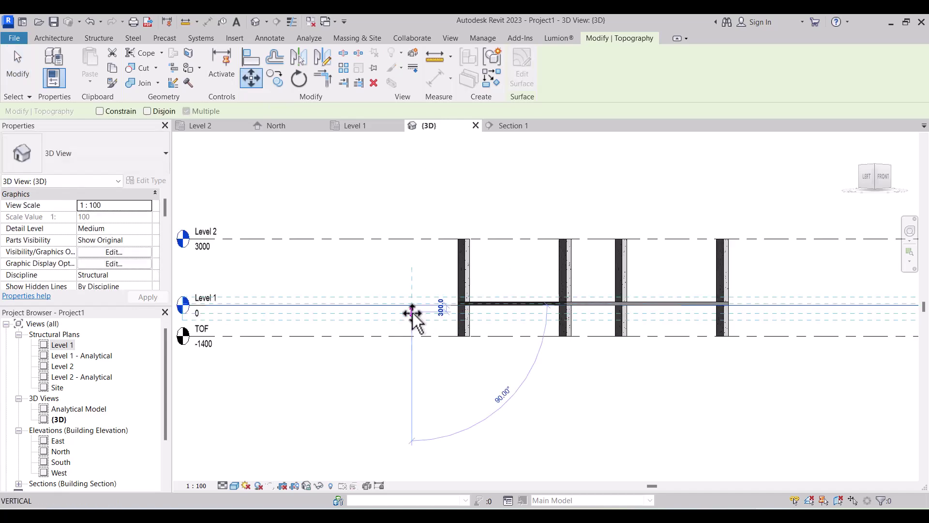
{"action": "type", "text": "300"}
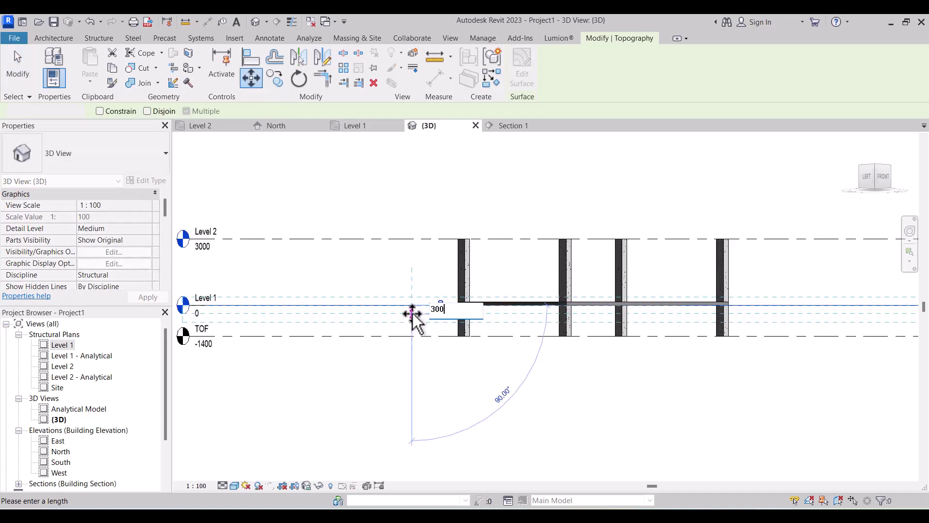
{"action": "key", "text": "Return"}
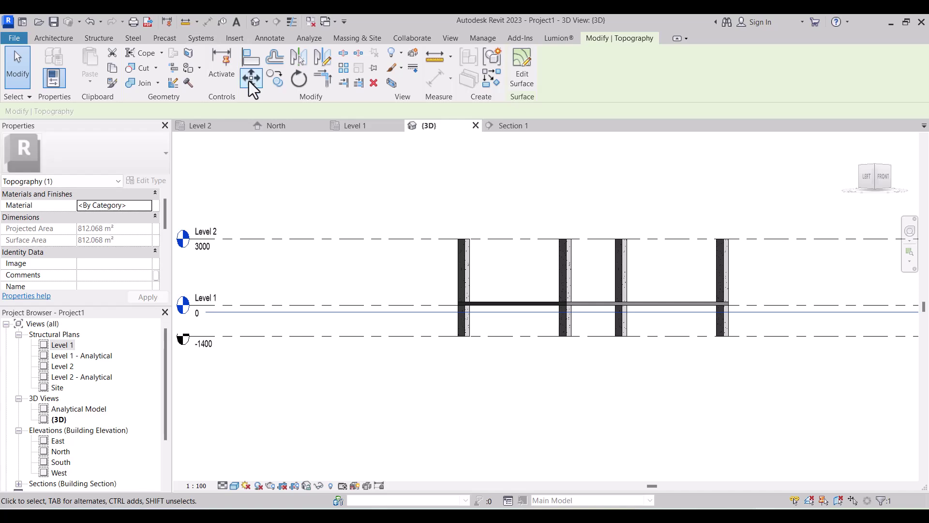
Move the topography surface back up 150 mm and check its position under the slab in Section 1.
{"action": "left_click", "coordinate": [251, 79]}
{"action": "scroll", "coordinate": [418, 317], "scroll_direction": "up", "scroll_amount": 3}
{"action": "left_click", "coordinate": [423, 316]}
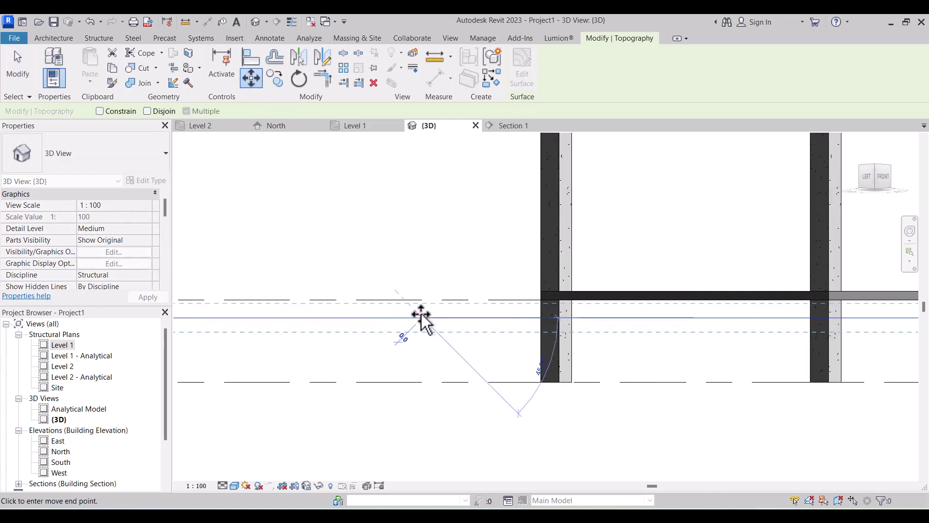
{"action": "type", "text": "150"}
{"action": "key", "text": "Return"}
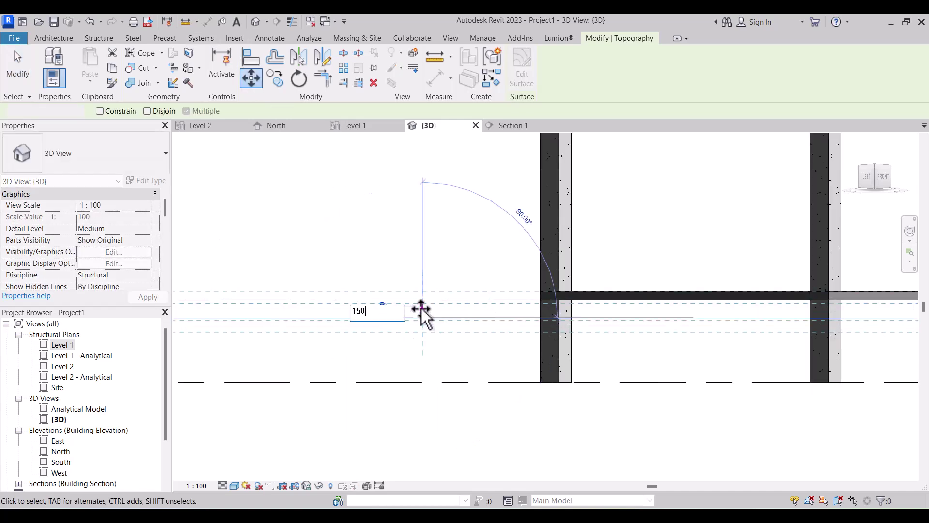
{"action": "scroll", "coordinate": [441, 244], "scroll_direction": "down", "scroll_amount": 2}
{"action": "left_click", "coordinate": [419, 221]}
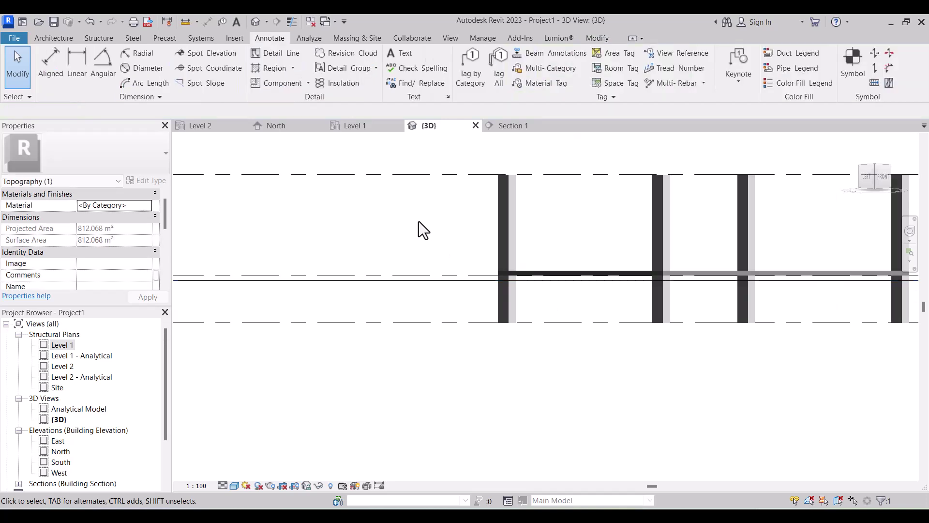
{"action": "left_click", "coordinate": [513, 126]}
{"action": "scroll", "coordinate": [411, 322], "scroll_direction": "up", "scroll_amount": 5}
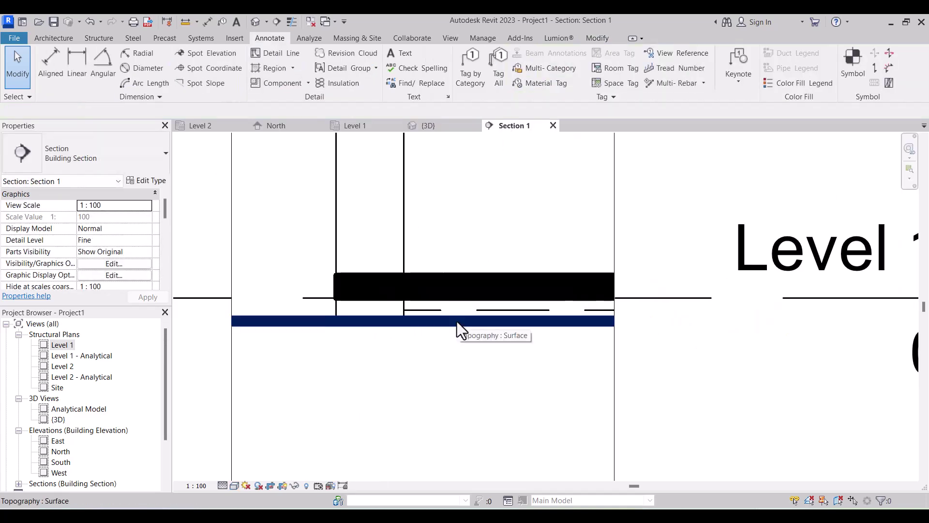
Draw a detail line about 140 mm long at 45° from the column's face at the topography's top up to the slab's underside.
{"action": "scroll", "coordinate": [455, 314], "scroll_direction": "down", "scroll_amount": 2}
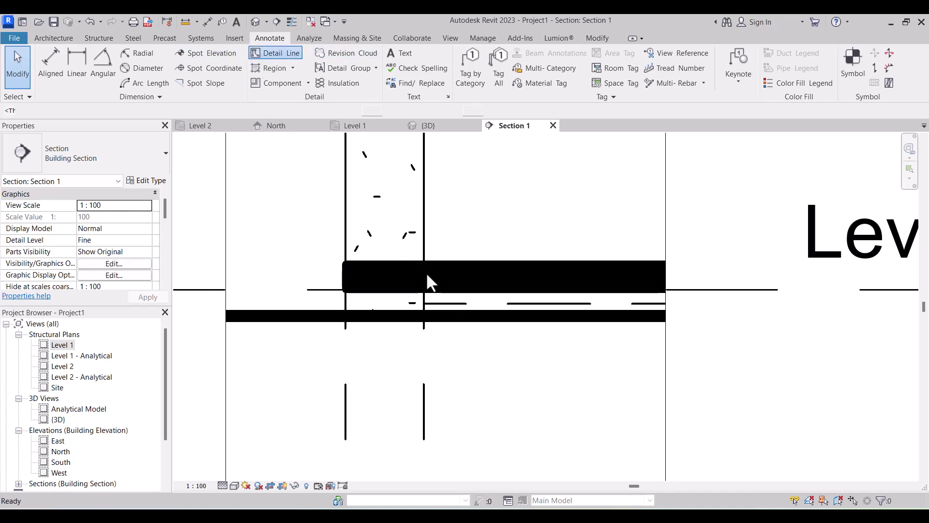
{"action": "key", "text": "d"}
{"action": "key", "text": "l"}
{"action": "scroll", "coordinate": [370, 303], "scroll_direction": "up", "scroll_amount": 2}
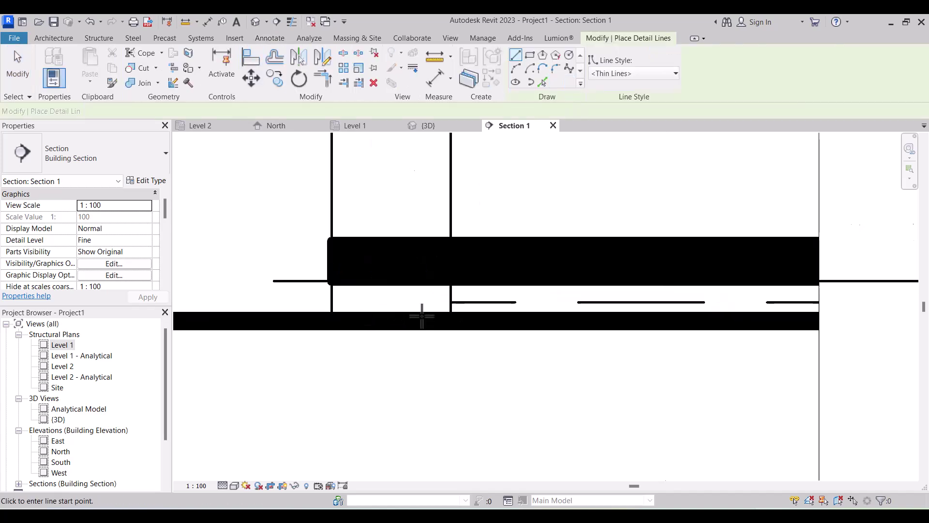
{"action": "left_click", "coordinate": [450, 313]}
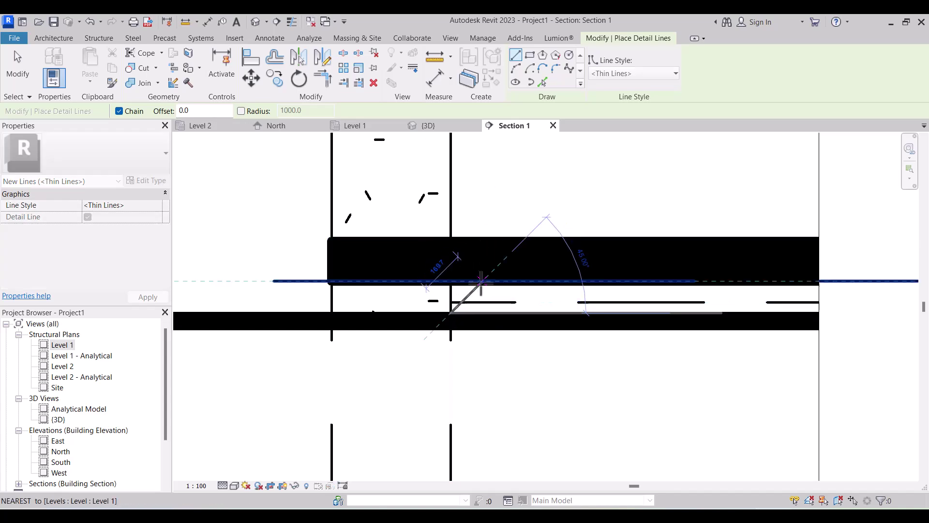
{"action": "left_click", "coordinate": [476, 288]}
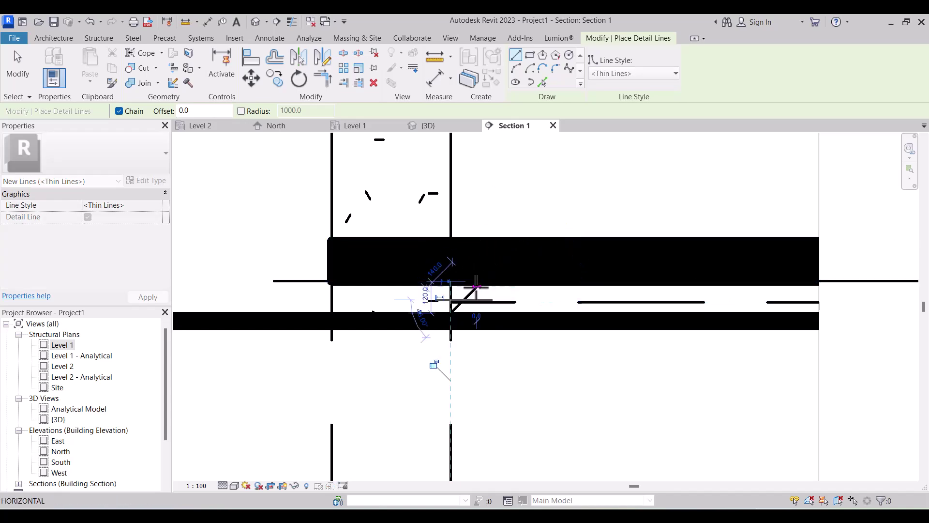
{"action": "key", "text": "Escape"}
{"action": "scroll", "coordinate": [472, 294], "scroll_direction": "up", "scroll_amount": 2}
{"action": "key", "text": "Escape"}
Mirror the diagonal detail line about a vertical axis through its upper end to form an inverted V.
{"action": "left_click", "coordinate": [472, 292]}
{"action": "left_click", "coordinate": [477, 285]}
{"action": "left_click", "coordinate": [479, 323]}
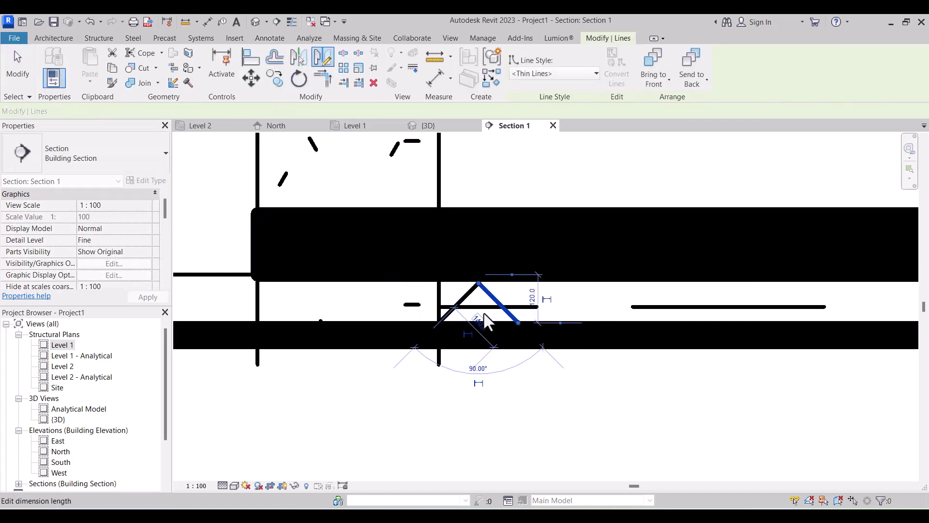
Copy both diagonal lines repeatedly end to end at 198 mm spacing, forming a zigzag below the slab up to the crop edge.
{"action": "scroll", "coordinate": [440, 299], "scroll_direction": "up", "scroll_amount": 3}
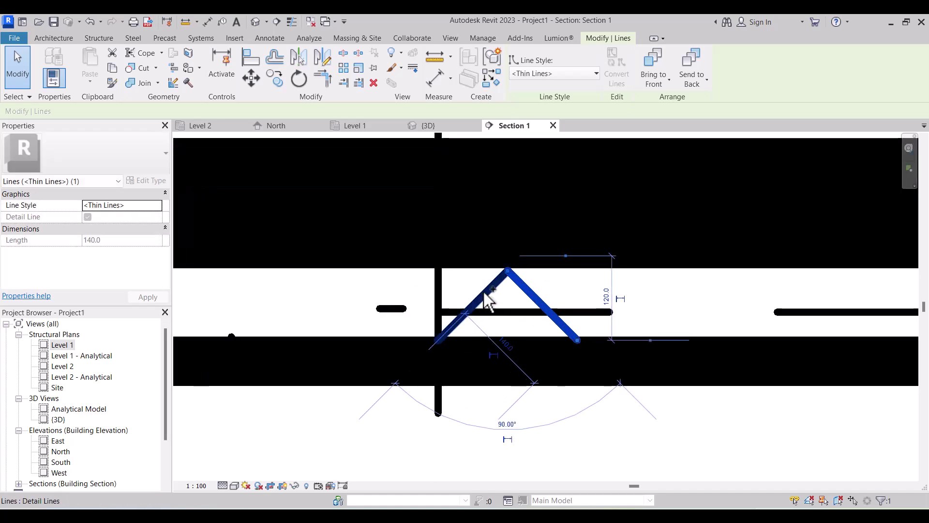
{"action": "left_click", "coordinate": [428, 312], "text": "ctrl"}
{"action": "left_click", "coordinate": [274, 77]}
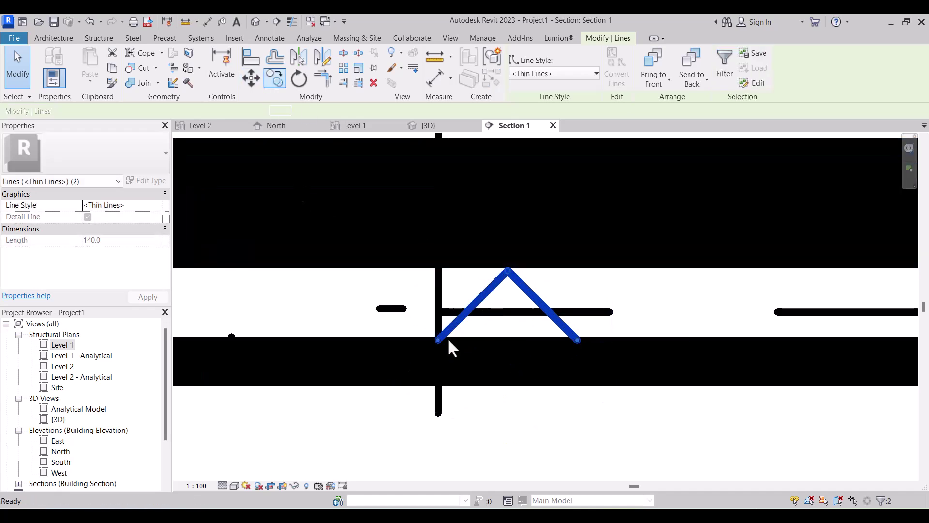
{"action": "left_click", "coordinate": [436, 337]}
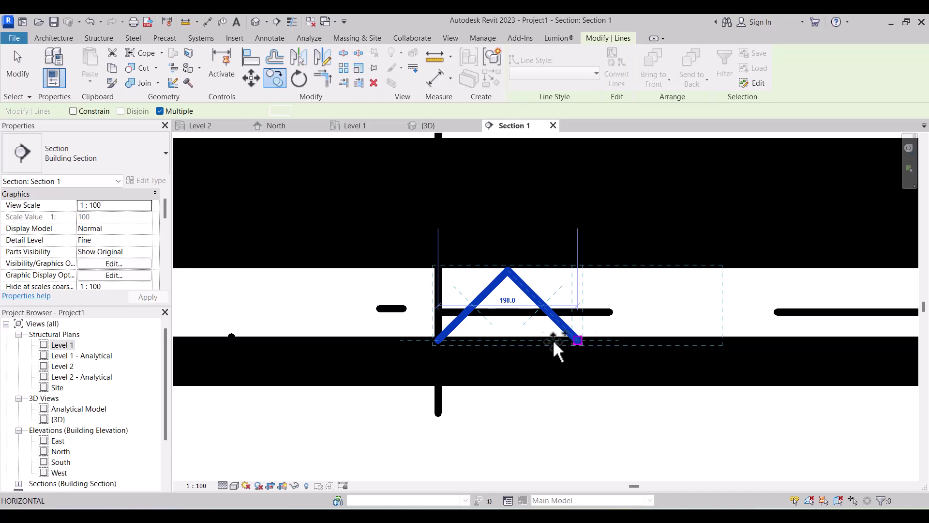
{"action": "scroll", "coordinate": [580, 338], "scroll_direction": "down", "scroll_amount": 2}
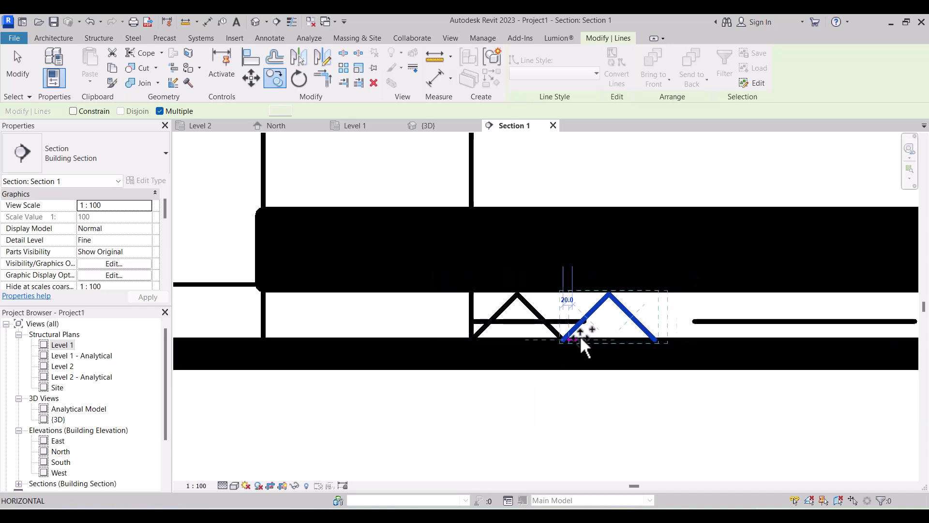
{"action": "left_click", "coordinate": [655, 339]}
{"action": "scroll", "coordinate": [702, 334], "scroll_direction": "down", "scroll_amount": 1}
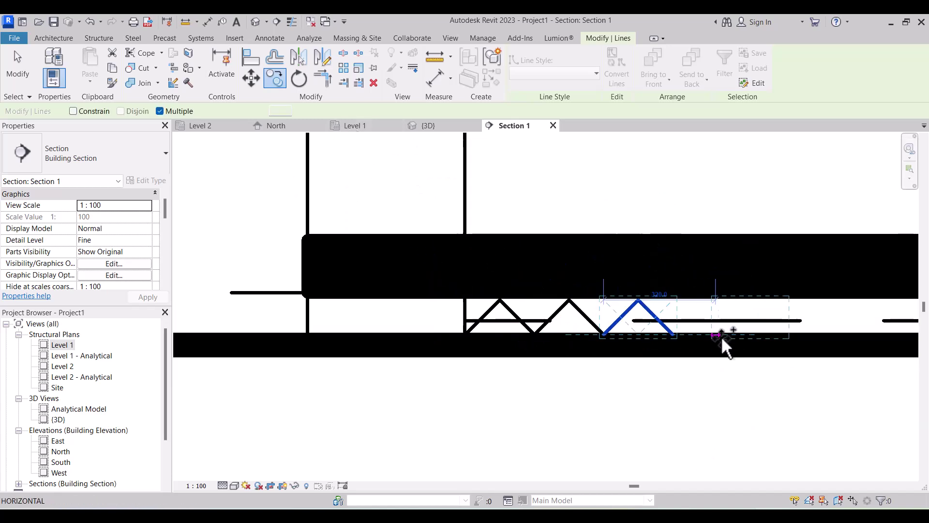
{"action": "left_click", "coordinate": [673, 335]}
{"action": "scroll", "coordinate": [542, 325], "scroll_direction": "down", "scroll_amount": 2}
{"action": "middle_click_drag", "start_coordinate": [748, 331], "coordinate": [681, 340]}
{"action": "scroll", "coordinate": [681, 340], "scroll_direction": "up", "scroll_amount": 1}
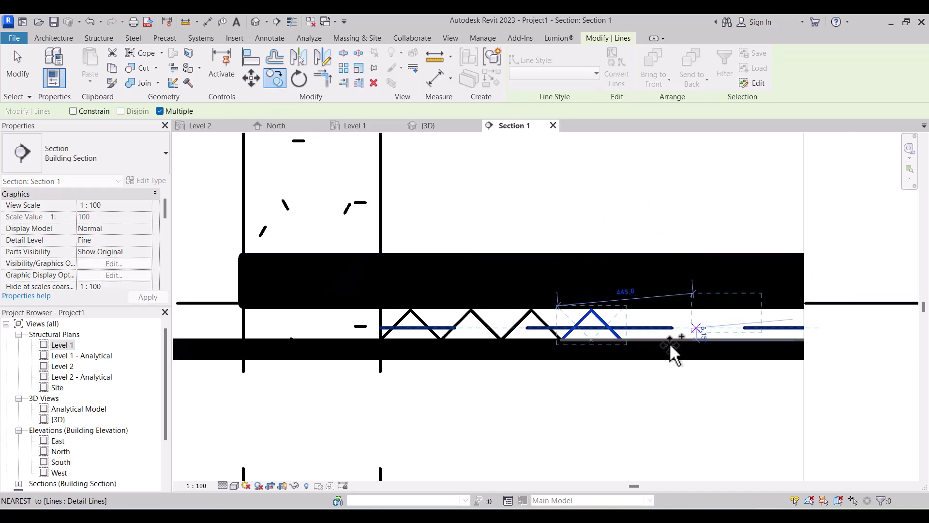
{"action": "left_click", "coordinate": [624, 342]}
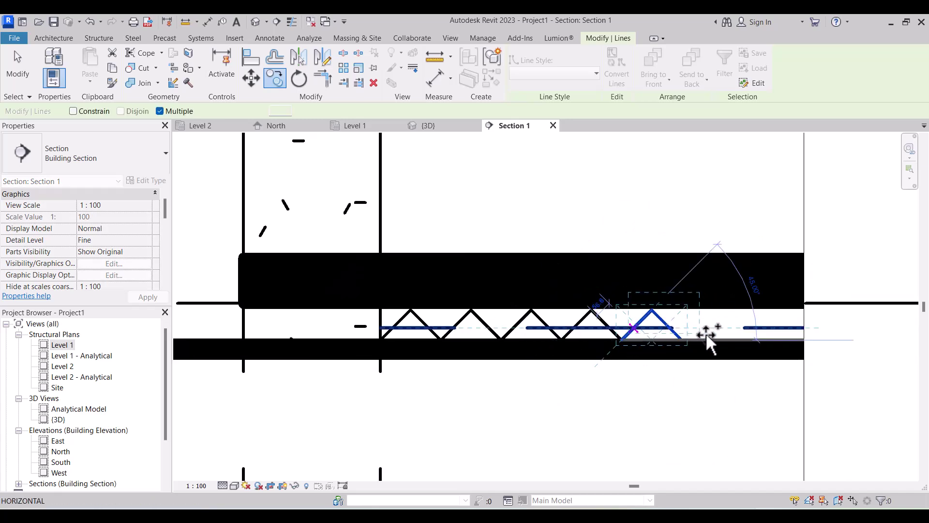
{"action": "scroll", "coordinate": [682, 335], "scroll_direction": "down", "scroll_amount": 1}
{"action": "left_click", "coordinate": [681, 336]}
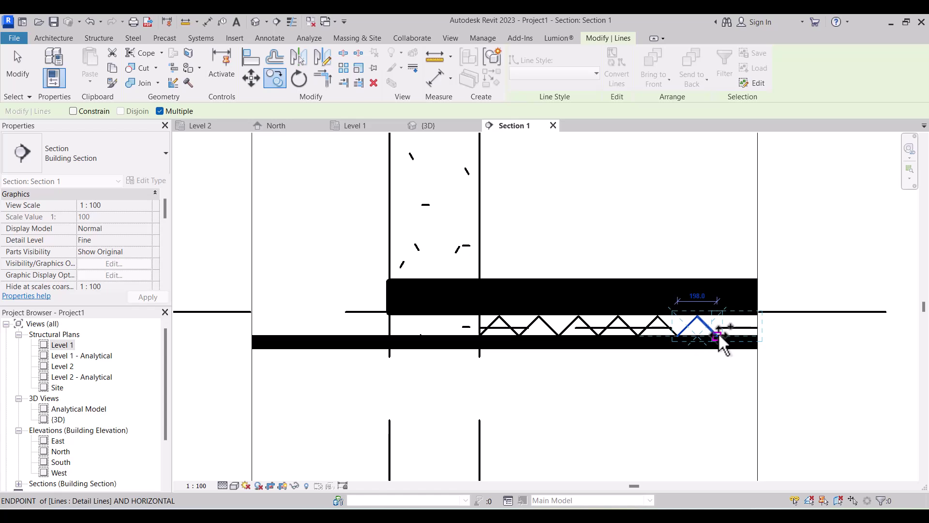
{"action": "left_click", "coordinate": [718, 332]}
{"action": "scroll", "coordinate": [726, 326], "scroll_direction": "down", "scroll_amount": 4}
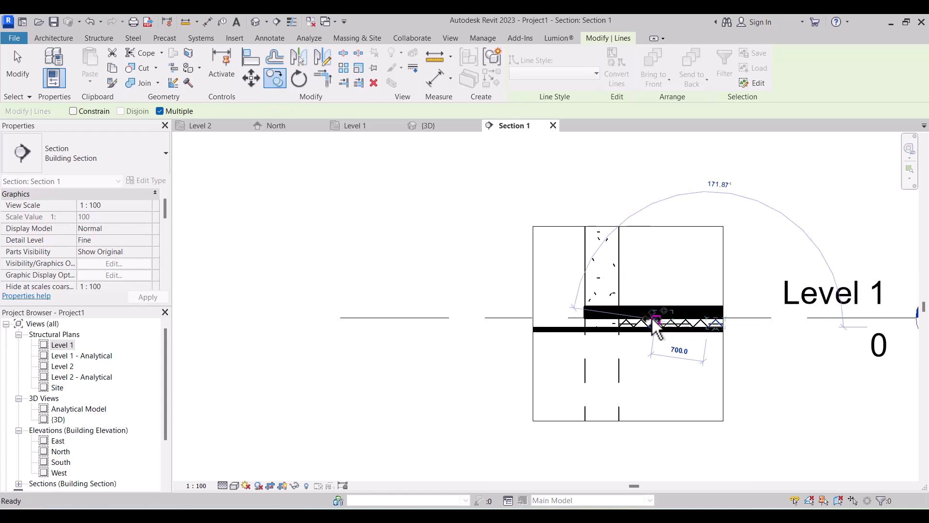
{"action": "key", "text": "Escape"}
{"action": "scroll", "coordinate": [469, 345], "scroll_direction": "down", "scroll_amount": 2}
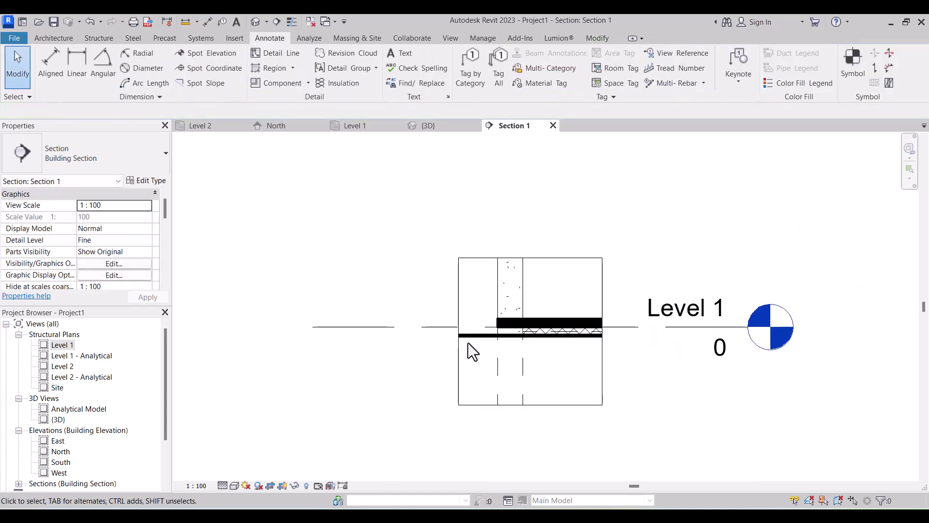
Start a filled region and duplicate its Vertical type as EARTH.
{"action": "scroll", "coordinate": [568, 330], "scroll_direction": "up", "scroll_amount": 3}
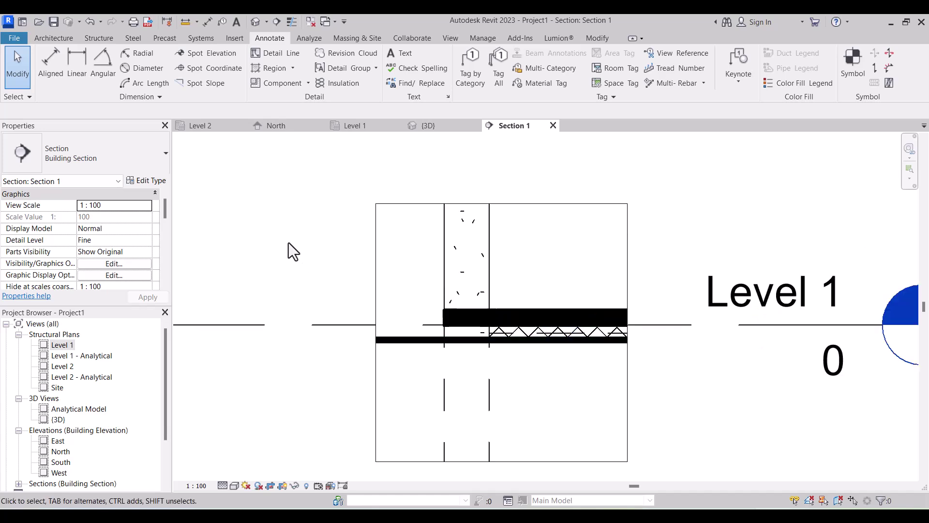
{"action": "left_click", "coordinate": [274, 70]}
{"action": "left_click", "coordinate": [89, 158]}
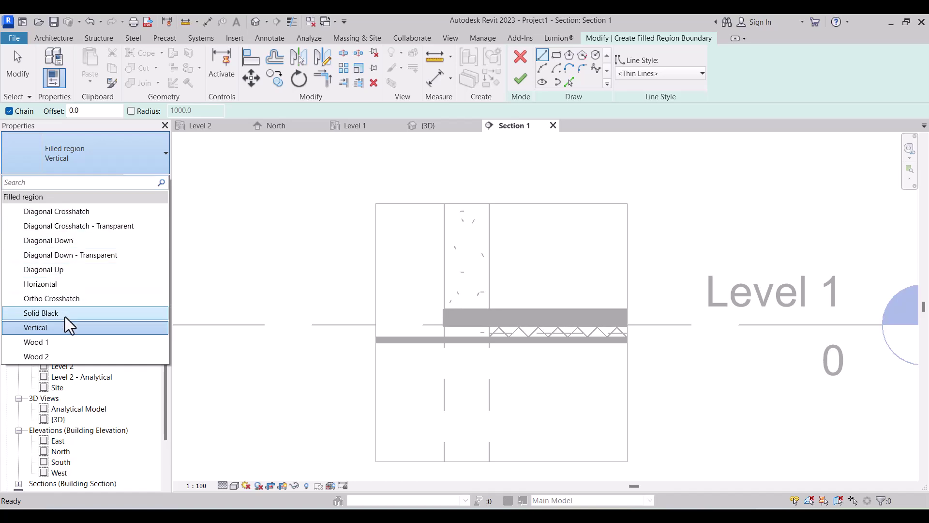
{"action": "left_click", "coordinate": [69, 164]}
{"action": "left_click", "coordinate": [133, 182]}
{"action": "left_click", "coordinate": [479, 171]}
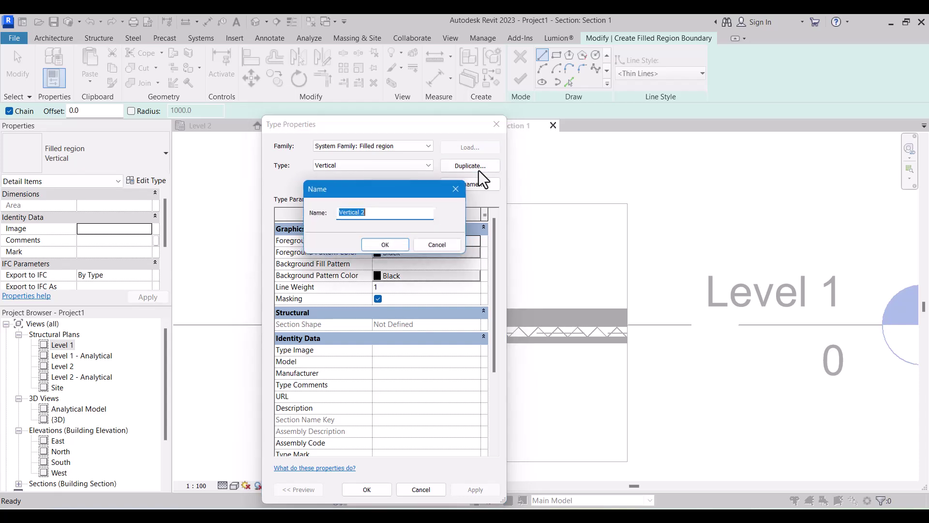
{"action": "type", "text": "EARTH"}
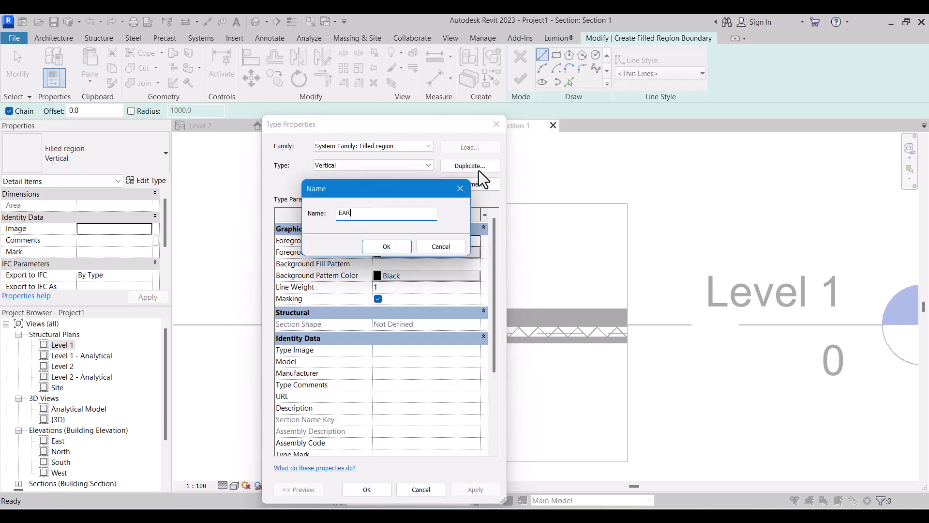
{"action": "left_click", "coordinate": [390, 250]}
Set the EARTH type's foreground fill pattern to the Earth drafting pattern.
{"action": "left_click", "coordinate": [478, 241]}
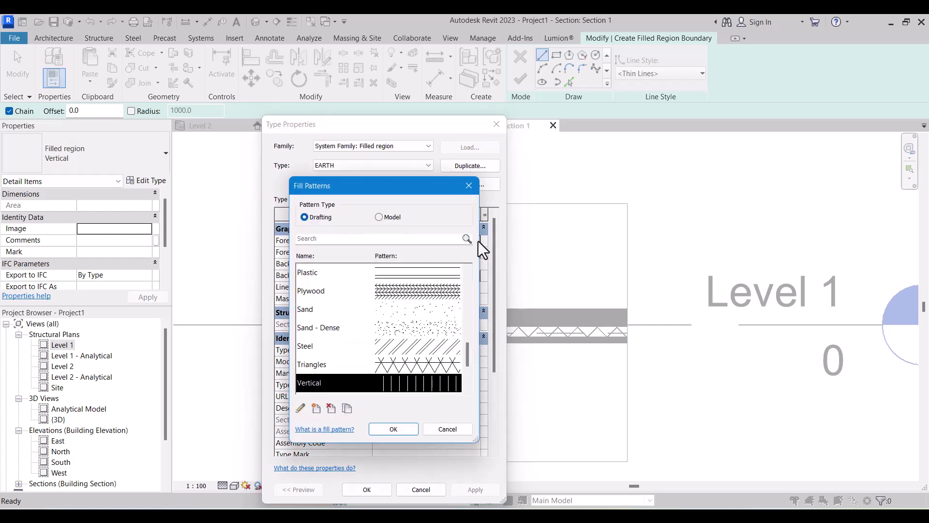
{"action": "scroll", "coordinate": [419, 281], "scroll_direction": "down", "scroll_amount": 2}
{"action": "scroll", "coordinate": [420, 340], "scroll_direction": "up", "scroll_amount": 6}
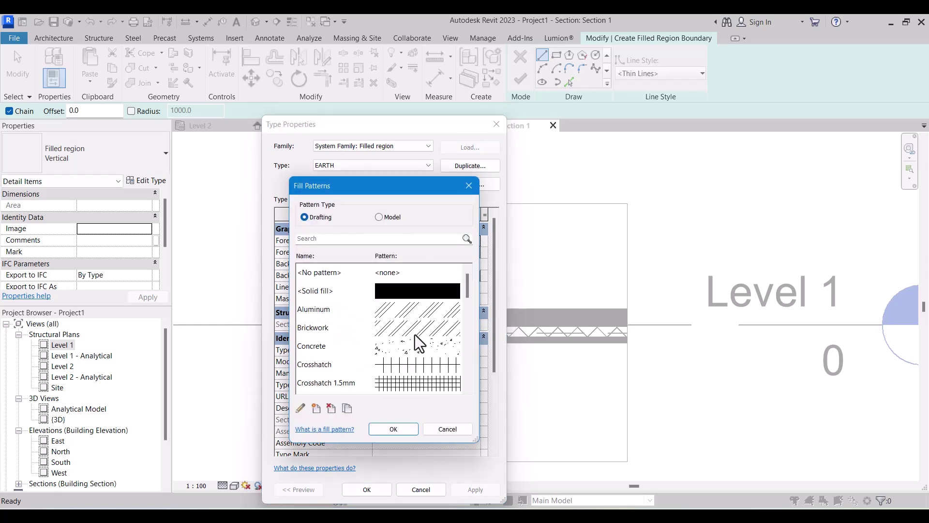
{"action": "scroll", "coordinate": [414, 335], "scroll_direction": "down", "scroll_amount": 6}
{"action": "scroll", "coordinate": [413, 332], "scroll_direction": "up", "scroll_amount": 2}
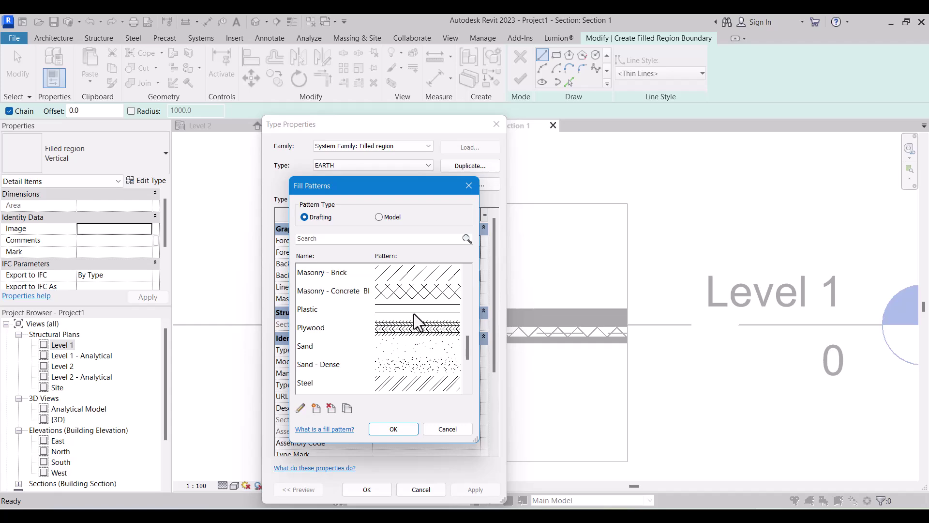
{"action": "scroll", "coordinate": [413, 314], "scroll_direction": "up", "scroll_amount": 1}
{"action": "scroll", "coordinate": [421, 327], "scroll_direction": "up", "scroll_amount": 2}
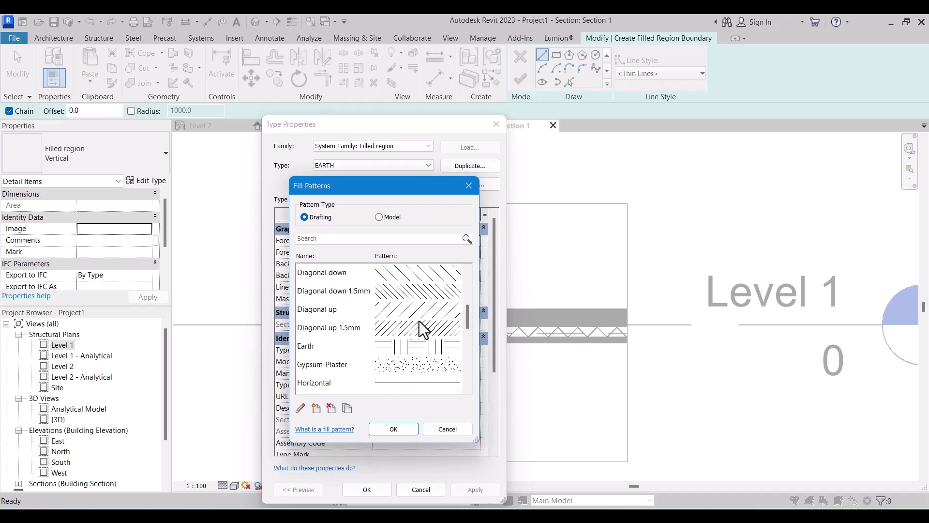
{"action": "left_click", "coordinate": [419, 346]}
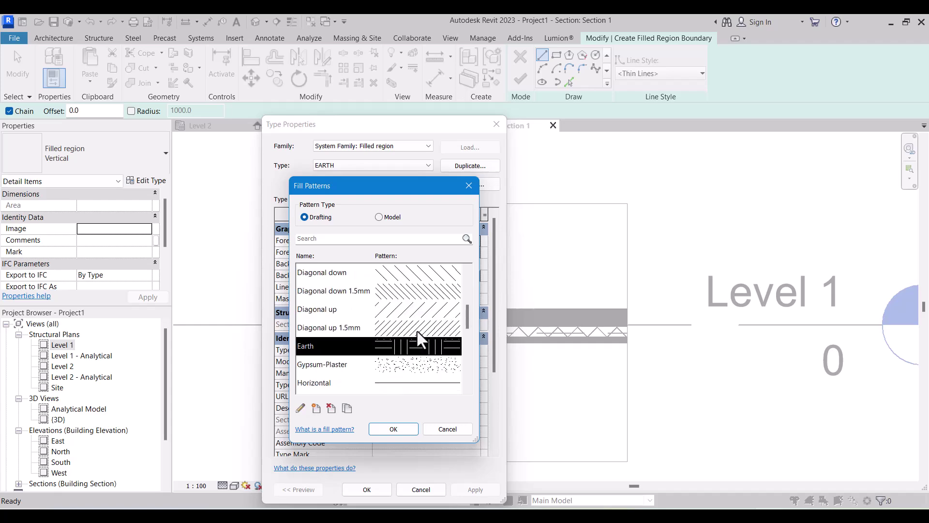
{"action": "left_click", "coordinate": [391, 428]}
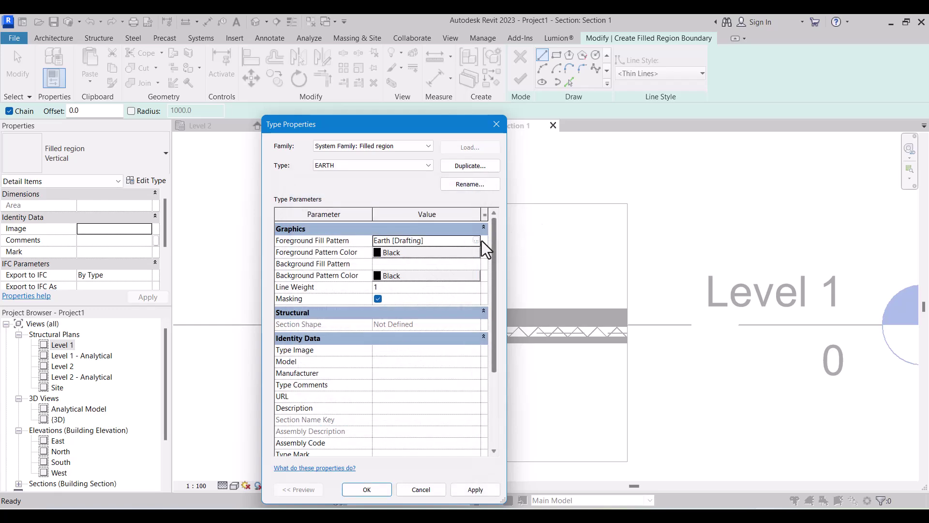
Edit the Earth drafting pattern to a basic parallel-line pattern with a 90° line angle.
{"action": "left_click", "coordinate": [476, 241]}
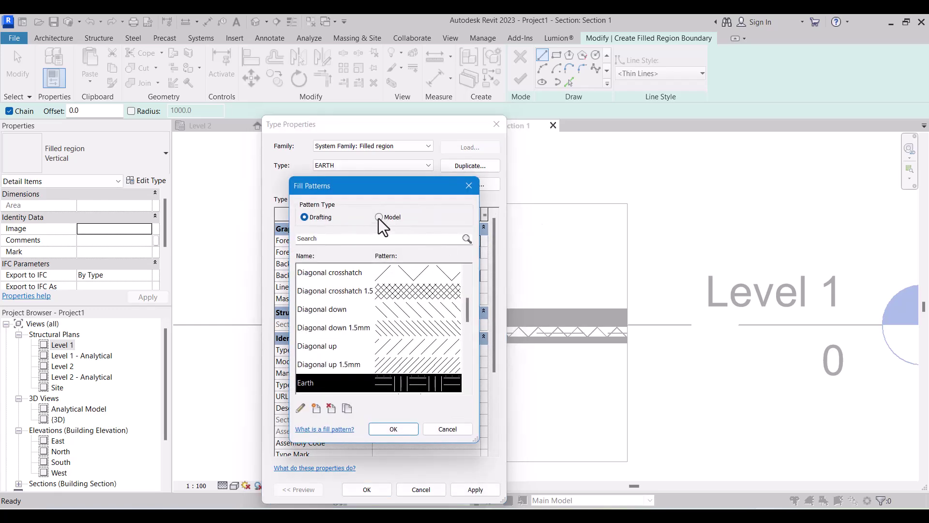
{"action": "left_click", "coordinate": [301, 408]}
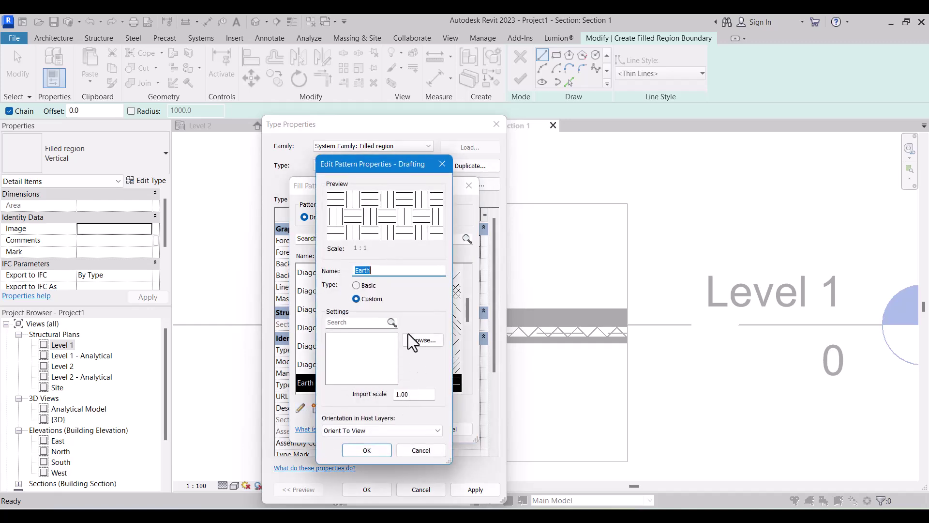
{"action": "left_click", "coordinate": [364, 285]}
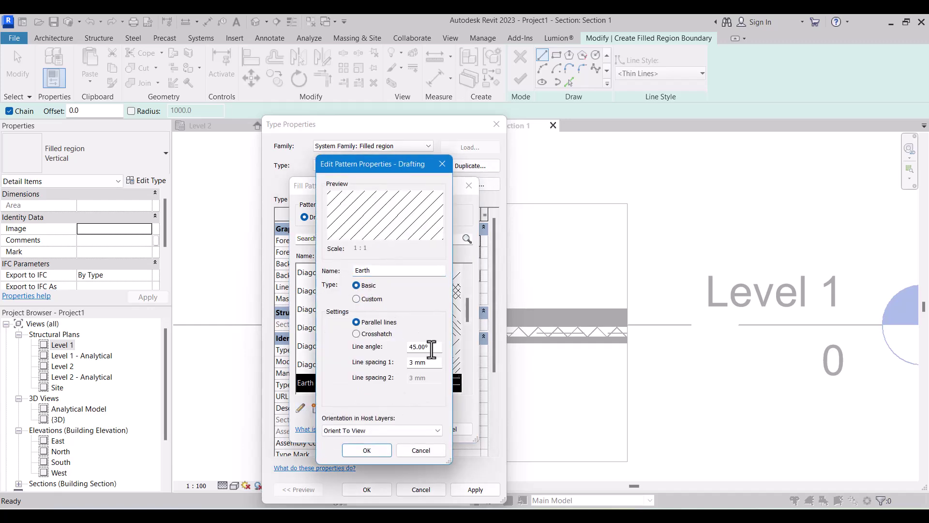
{"action": "type", "text": "90"}
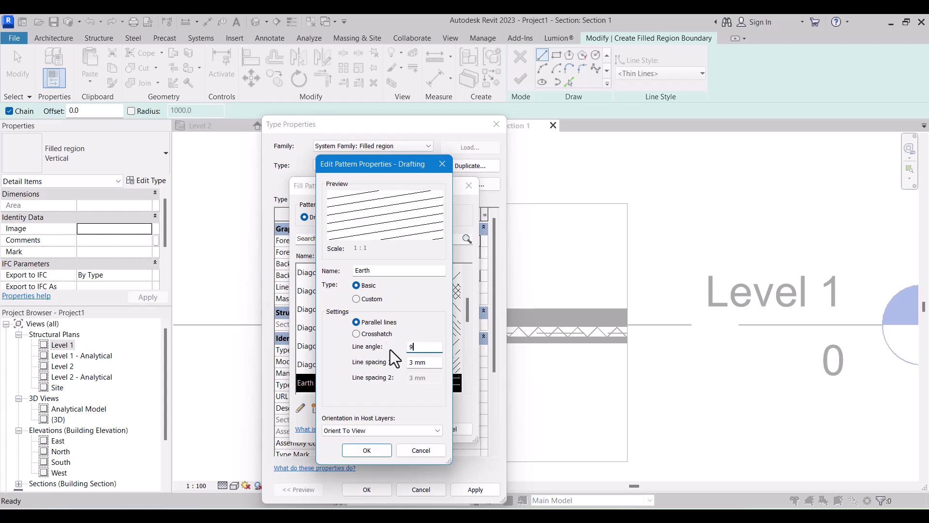
{"action": "left_click", "coordinate": [379, 450]}
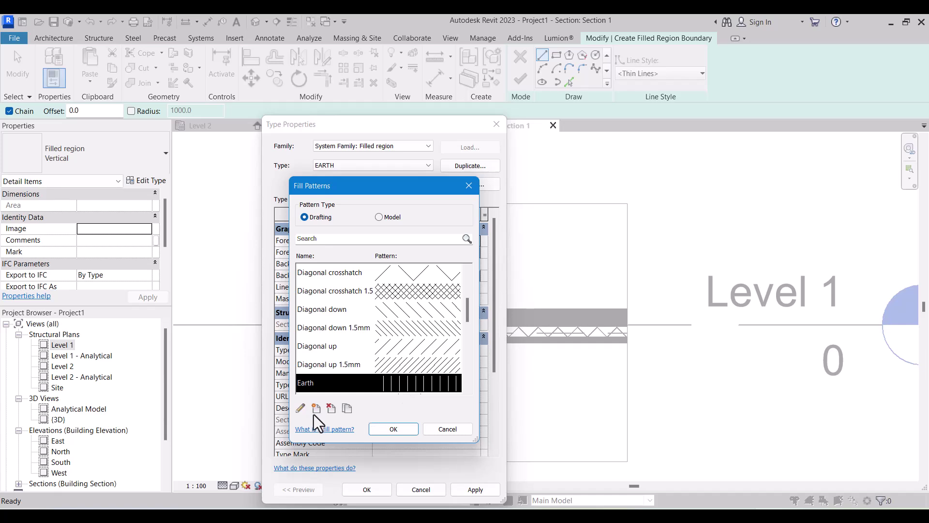
{"action": "left_click", "coordinate": [301, 409]}
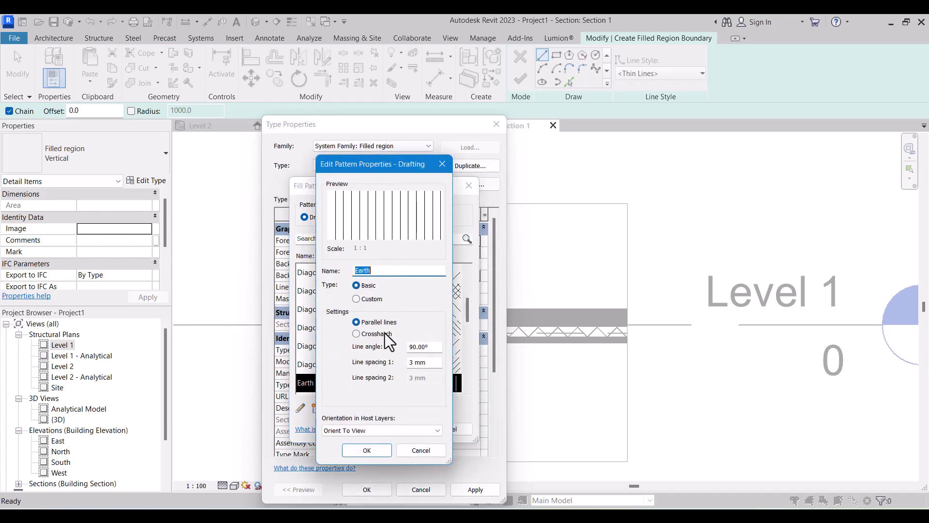
{"action": "left_click", "coordinate": [356, 299]}
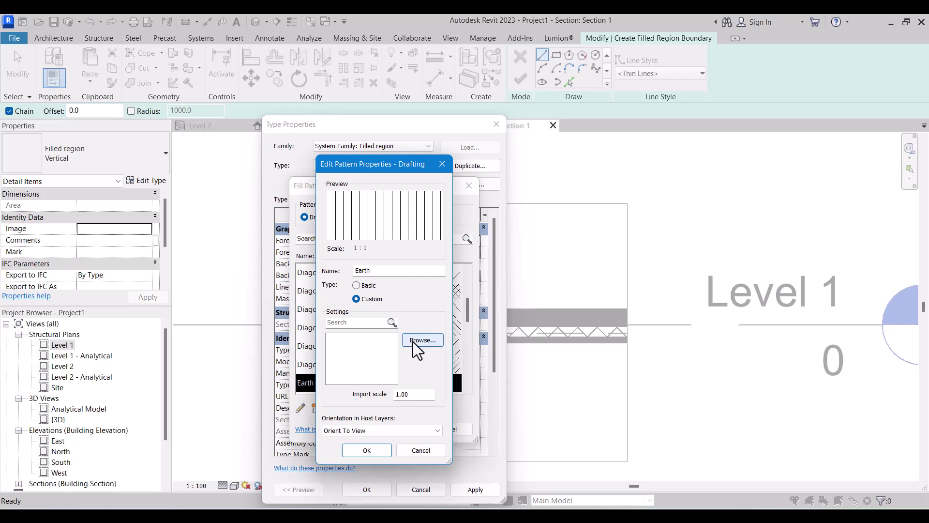
{"action": "left_click", "coordinate": [394, 270]}
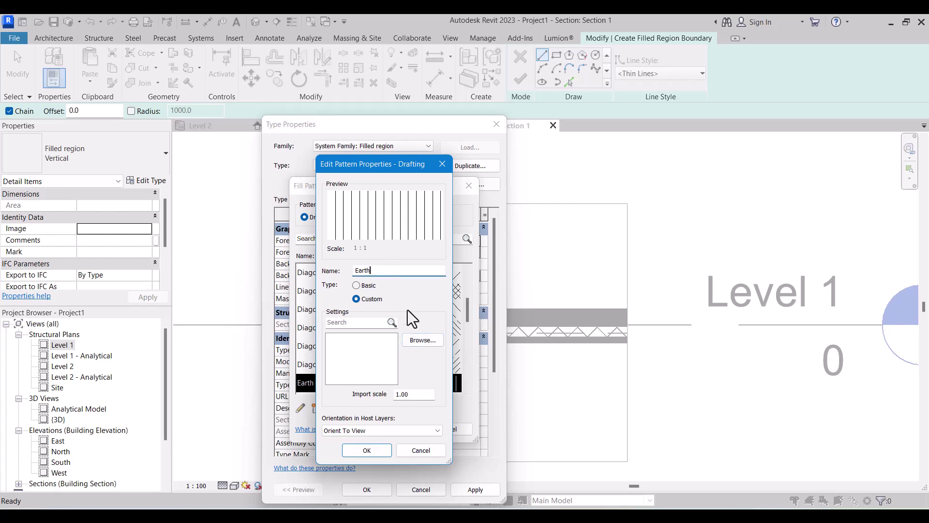
{"action": "left_click", "coordinate": [422, 339]}
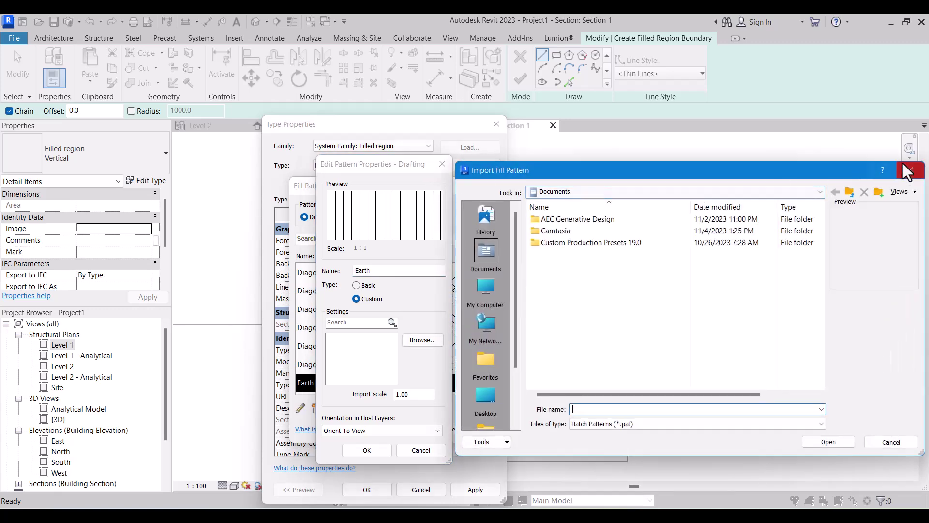
{"action": "left_click", "coordinate": [910, 170]}
{"action": "left_click", "coordinate": [438, 167]}
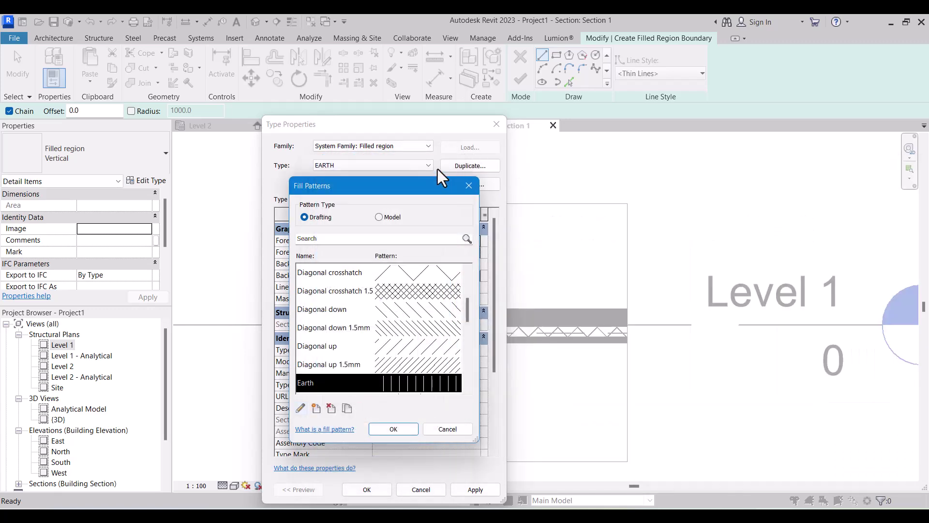
Discard the pattern edit, keep the original Earth drafting pattern as foreground fill, and accept the EARTH type.
{"action": "left_click", "coordinate": [437, 433]}
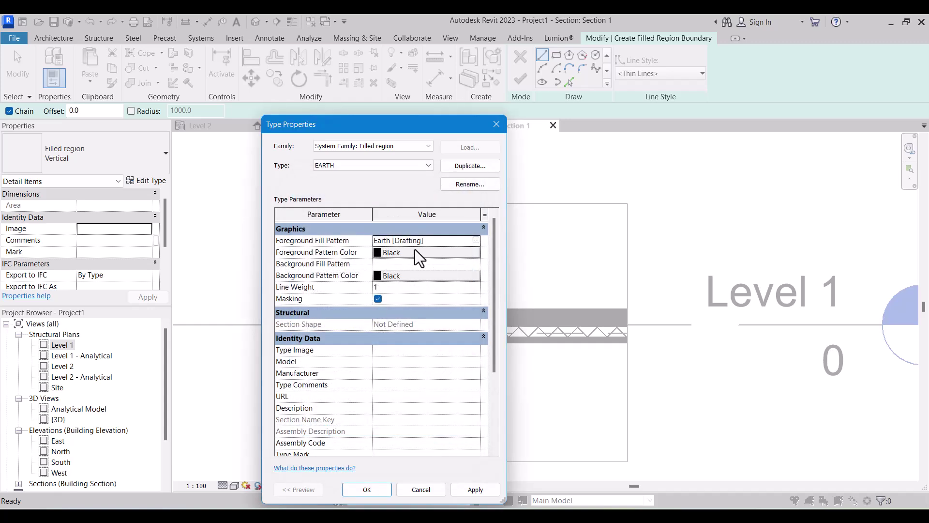
{"action": "left_click", "coordinate": [476, 240]}
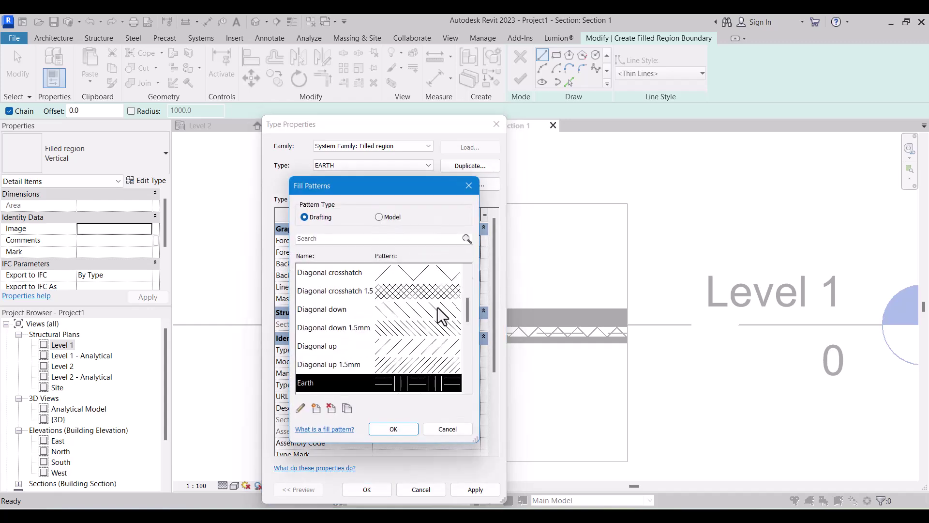
{"action": "left_click", "coordinate": [406, 431]}
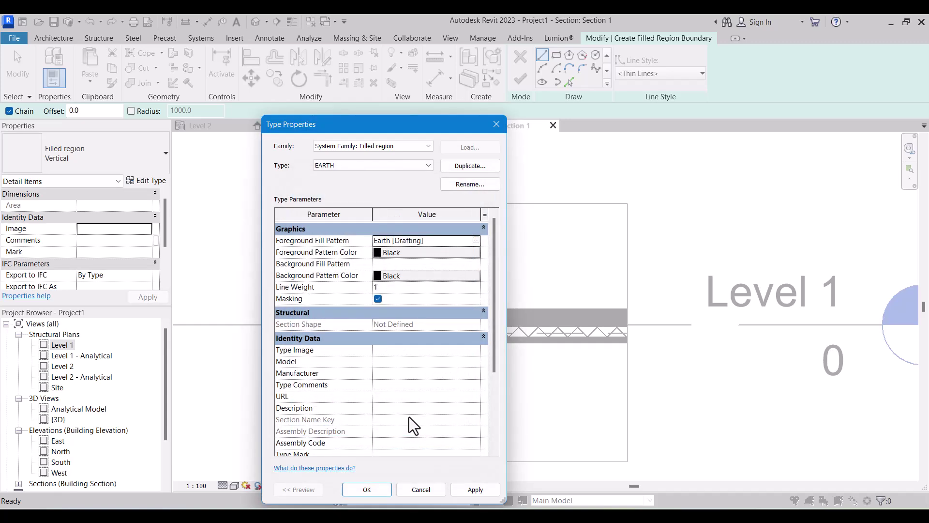
{"action": "left_click", "coordinate": [367, 492]}
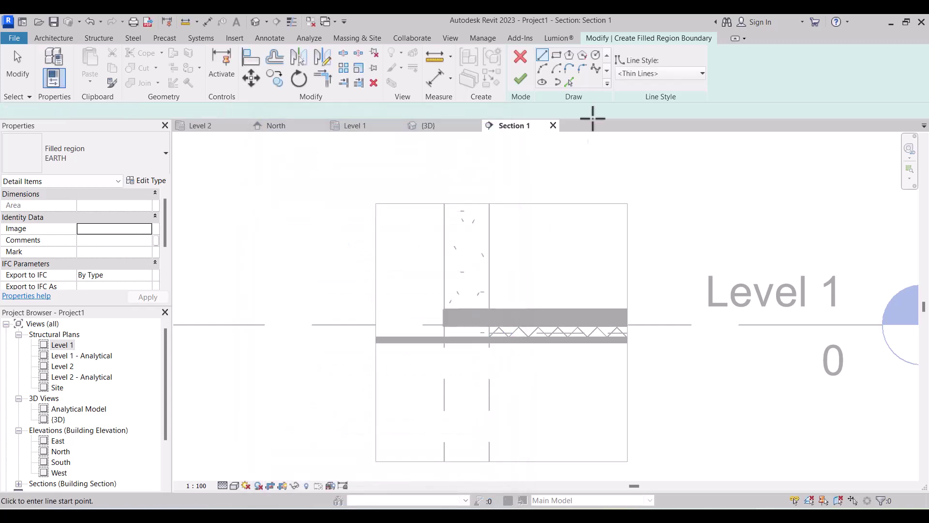
Draw a rectangular EARTH filled region below the zigzag layer, from the column's right face past the crop corner, and finish it.
{"action": "left_click", "coordinate": [556, 55]}
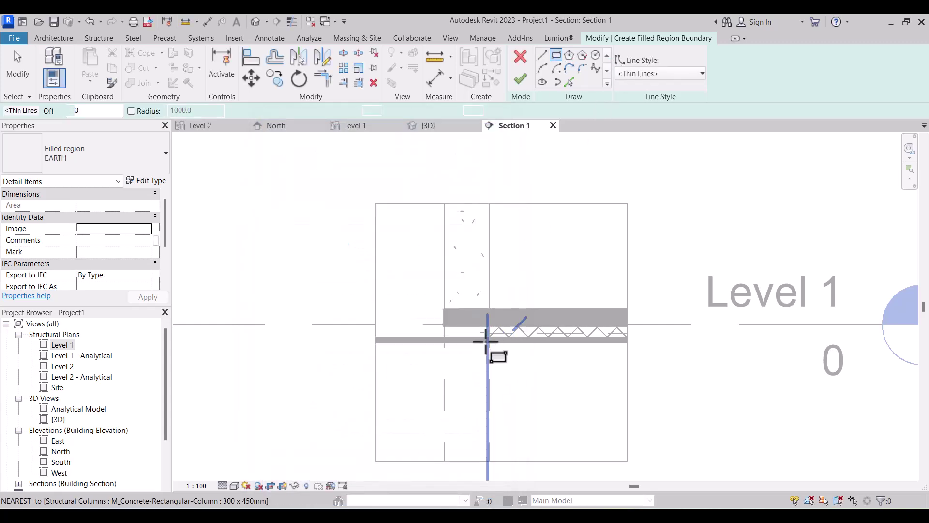
{"action": "scroll", "coordinate": [489, 336], "scroll_direction": "up", "scroll_amount": 2}
{"action": "left_click", "coordinate": [486, 324]}
{"action": "scroll", "coordinate": [663, 472], "scroll_direction": "down", "scroll_amount": 3}
{"action": "left_click", "coordinate": [651, 421]}
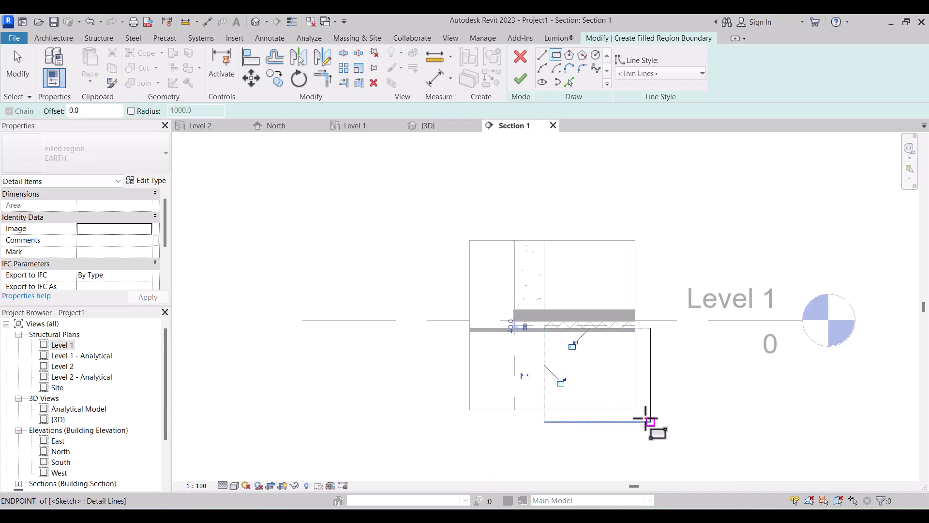
{"action": "left_click", "coordinate": [521, 82]}
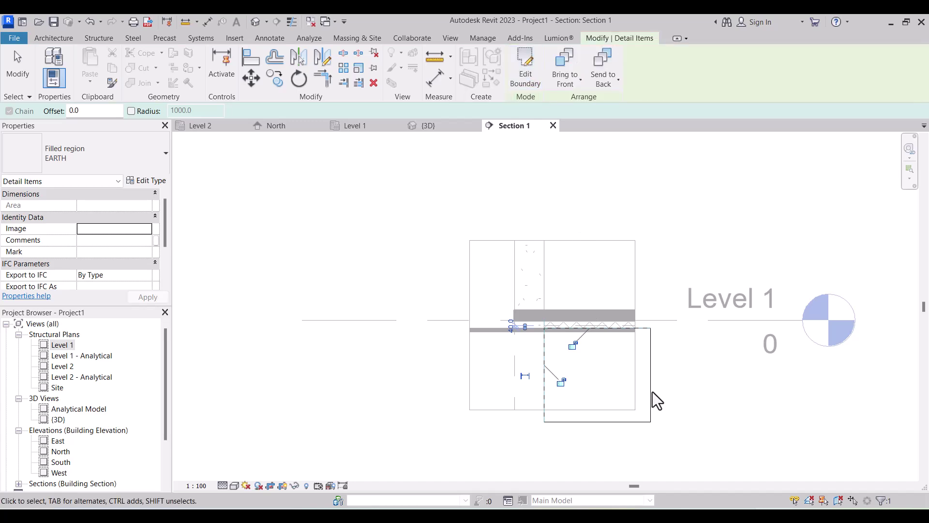
{"action": "left_click", "coordinate": [701, 411]}
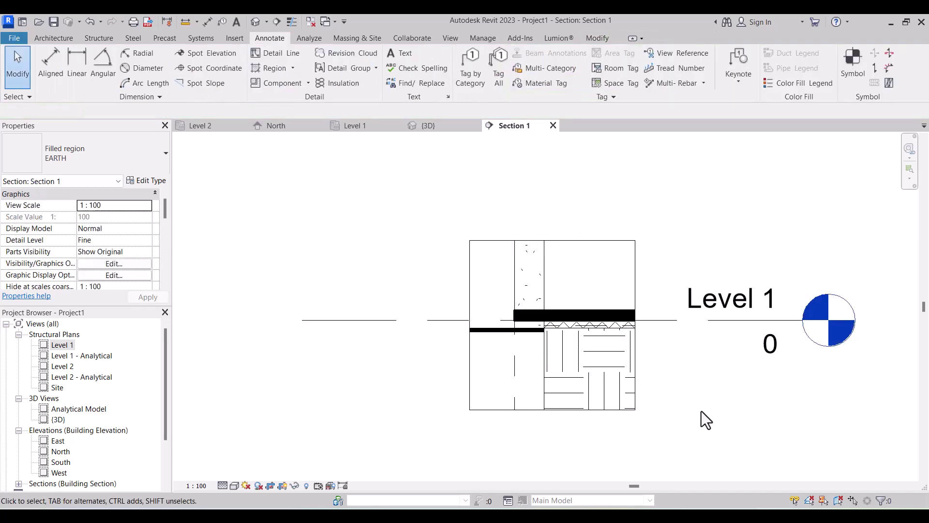
Copy the EARTH filled region to the left side of the column.
{"action": "left_click", "coordinate": [543, 336]}
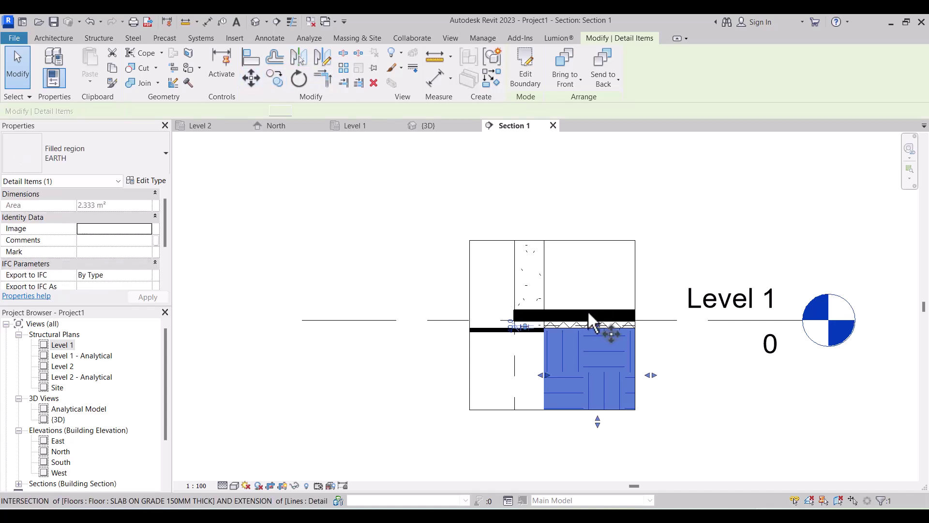
{"action": "key", "text": "c"}
{"action": "key", "text": "o"}
{"action": "left_click", "coordinate": [635, 326]}
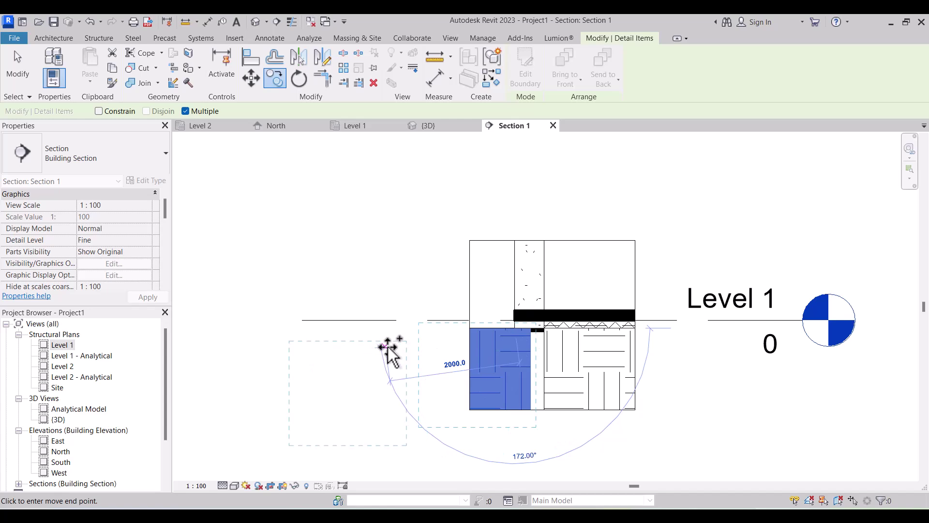
{"action": "key", "text": "Escape"}
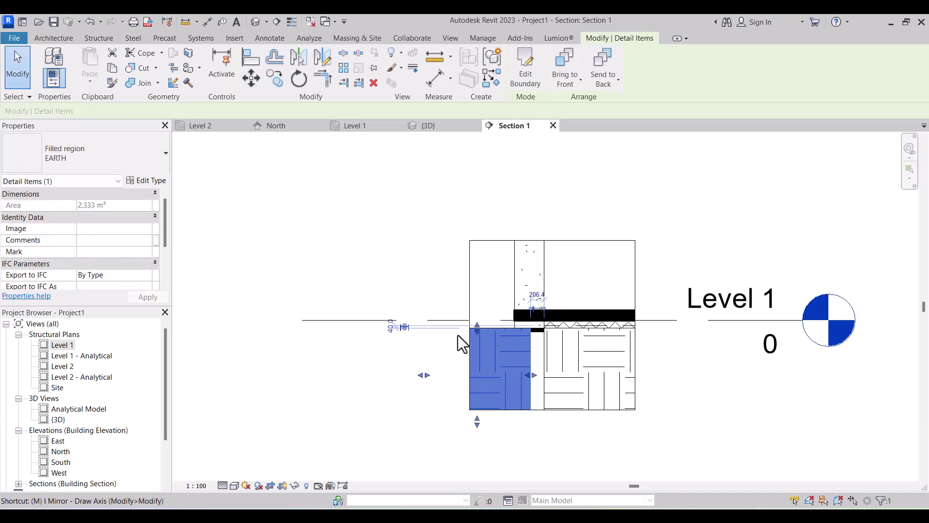
Move the copied earth region horizontally so its right edge meets the column's left face.
{"action": "scroll", "coordinate": [537, 320], "scroll_direction": "up", "scroll_amount": 2}
{"action": "key", "text": "m"}
{"action": "key", "text": "v"}
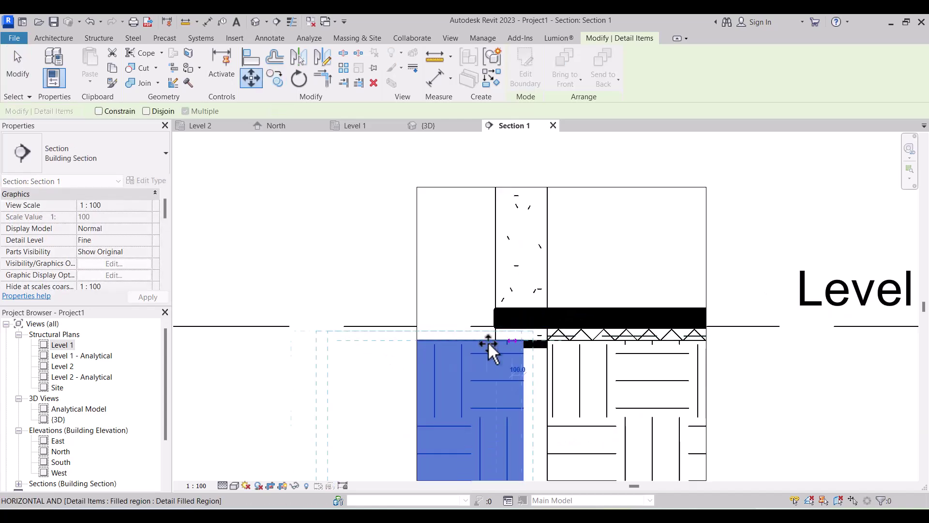
{"action": "left_click", "coordinate": [494, 340]}
{"action": "scroll", "coordinate": [530, 338], "scroll_direction": "down", "scroll_amount": 2}
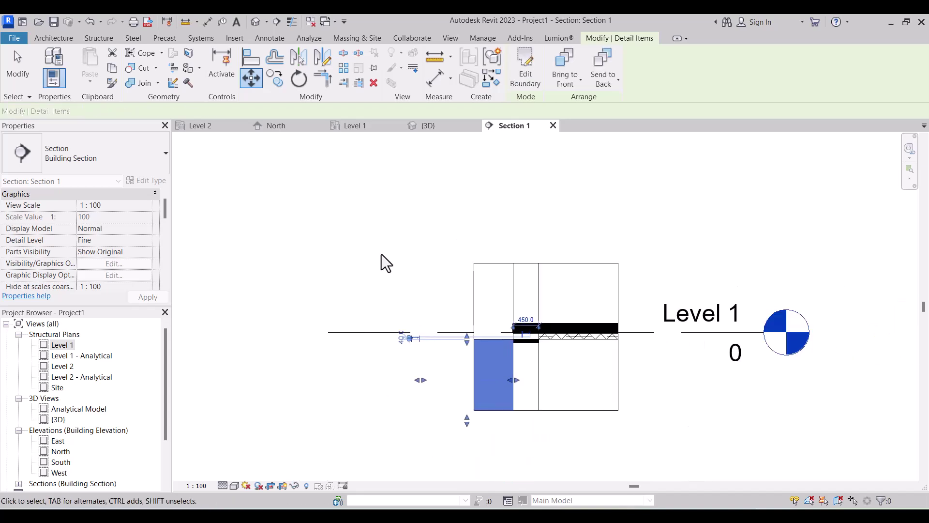
{"action": "left_click", "coordinate": [384, 258]}
Hide the section view's crop region boundary.
{"action": "scroll", "coordinate": [477, 278], "scroll_direction": "down", "scroll_amount": 1}
{"action": "scroll", "coordinate": [435, 279], "scroll_direction": "up", "scroll_amount": 2}
{"action": "scroll", "coordinate": [414, 279], "scroll_direction": "down", "scroll_amount": 1}
{"action": "scroll", "coordinate": [63, 240], "scroll_direction": "down", "scroll_amount": 5}
{"action": "left_click", "coordinate": [82, 263]}
{"action": "scroll", "coordinate": [613, 291], "scroll_direction": "down", "scroll_amount": 1}
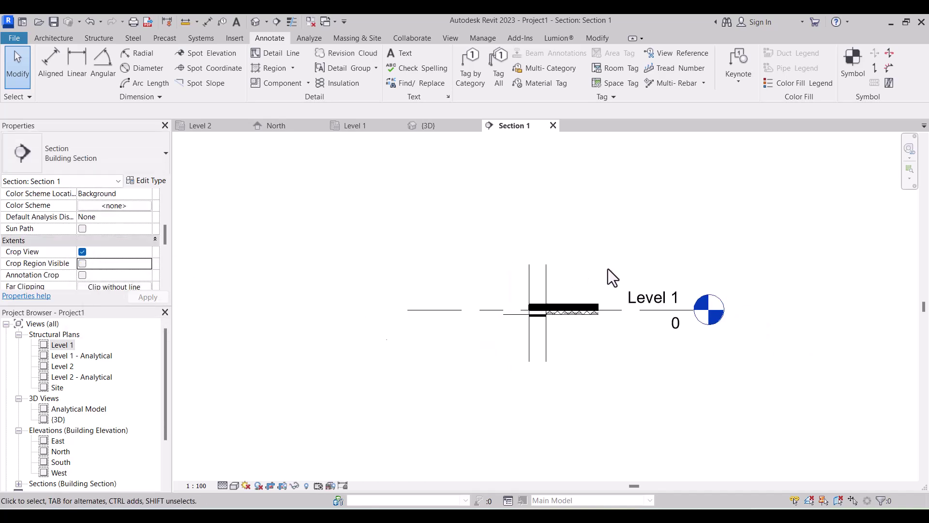
Start a text note with a two-segment leader pointing at the slab's top surface, with the text above and right of the section.
{"action": "scroll", "coordinate": [608, 267], "scroll_direction": "up", "scroll_amount": 2}
{"action": "left_click", "coordinate": [402, 54]}
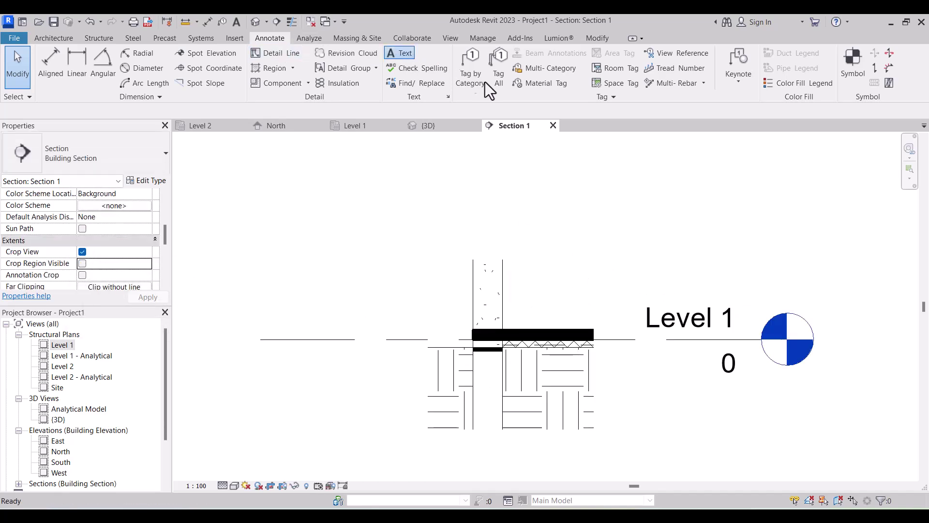
{"action": "left_click", "coordinate": [520, 78]}
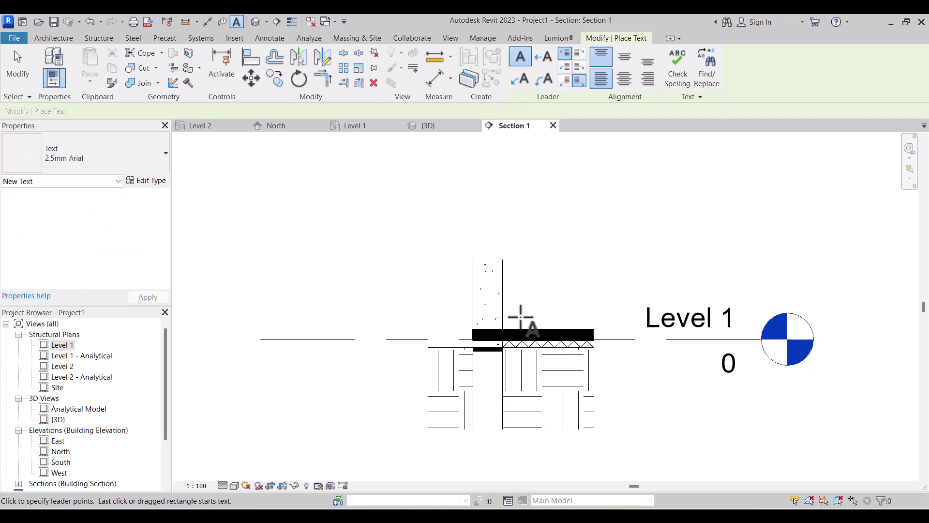
{"action": "scroll", "coordinate": [529, 334], "scroll_direction": "up", "scroll_amount": 1}
{"action": "left_click", "coordinate": [530, 333]}
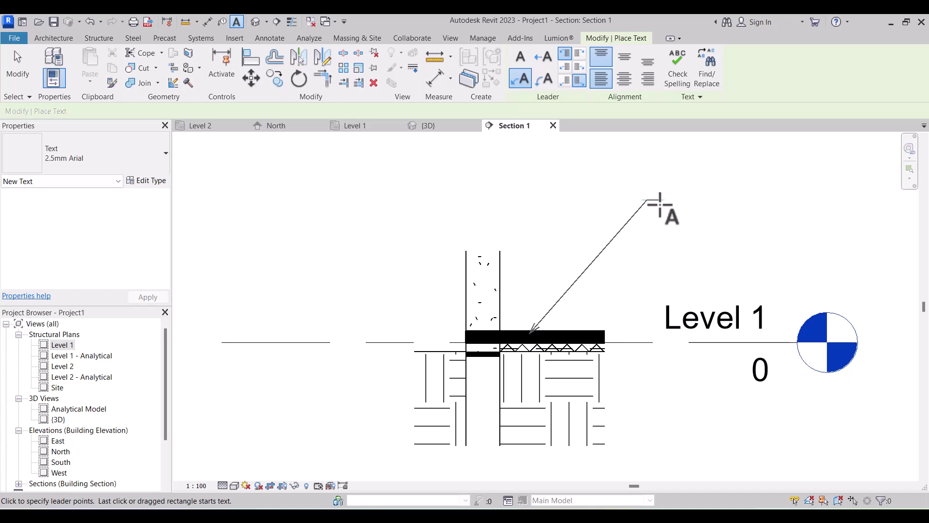
{"action": "left_click", "coordinate": [658, 202]}
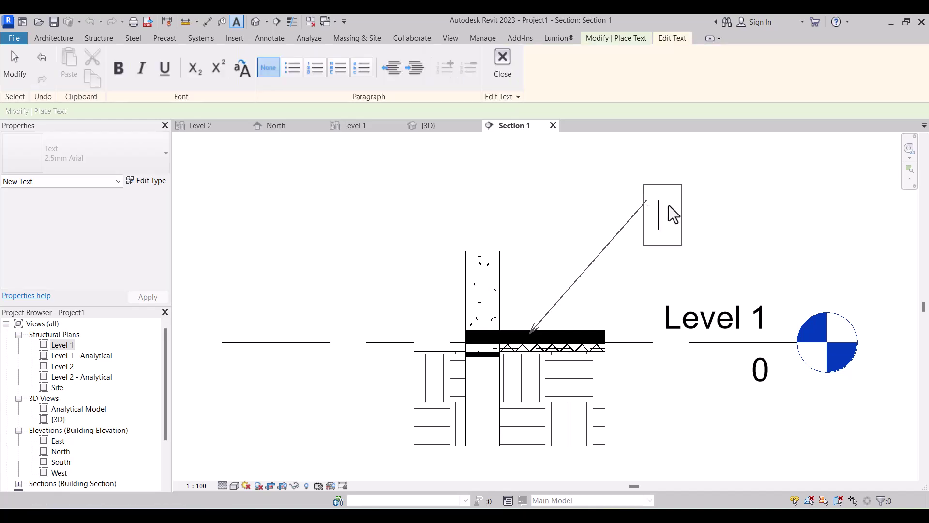
Enter "Concrete Slab" as the note text and finish placing text.
{"action": "type", "text": "cON"}
{"action": "key", "text": "BackSpace"}
{"action": "key", "text": "BackSpace"}
{"action": "key", "text": "BackSpace"}
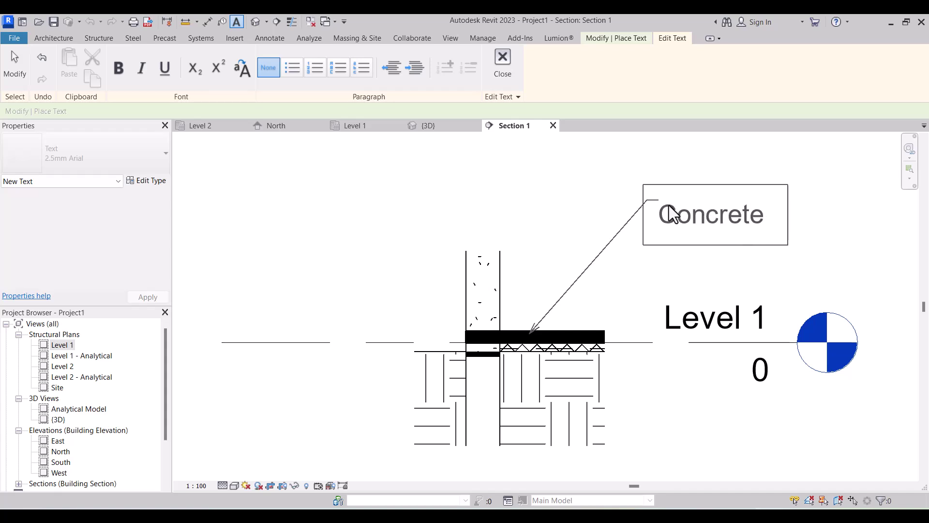
{"action": "scroll", "coordinate": [620, 237], "scroll_direction": "down", "scroll_amount": 2}
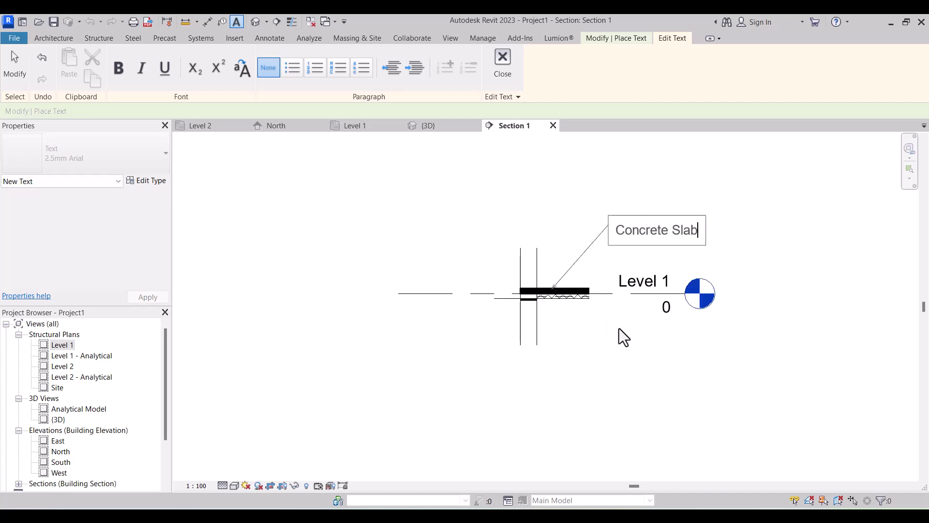
{"action": "left_click", "coordinate": [619, 334]}
{"action": "key", "text": "Escape"}
{"action": "key", "text": "Escape"}
Switch the Level 1 head from the right end of the level line to its left end.
{"action": "scroll", "coordinate": [532, 256], "scroll_direction": "down", "scroll_amount": 2}
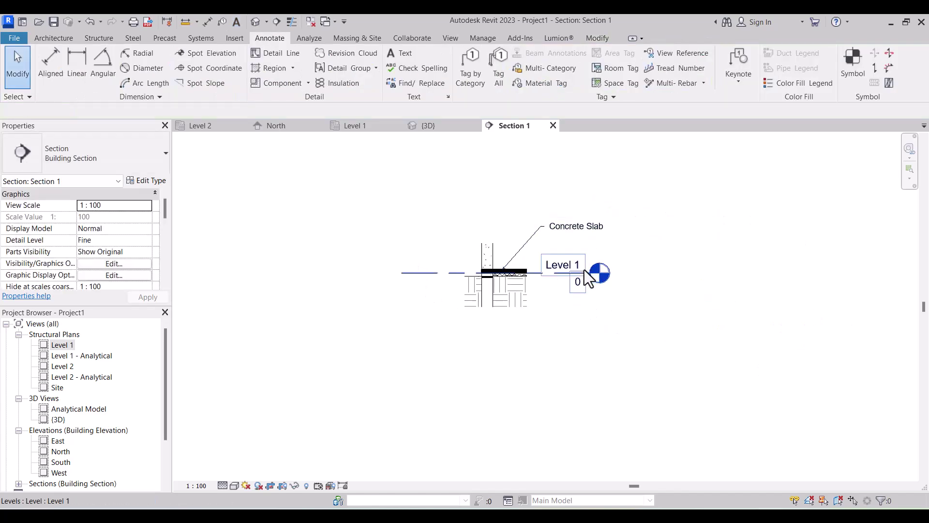
{"action": "scroll", "coordinate": [563, 265], "scroll_direction": "up", "scroll_amount": 1}
{"action": "left_click", "coordinate": [563, 265]}
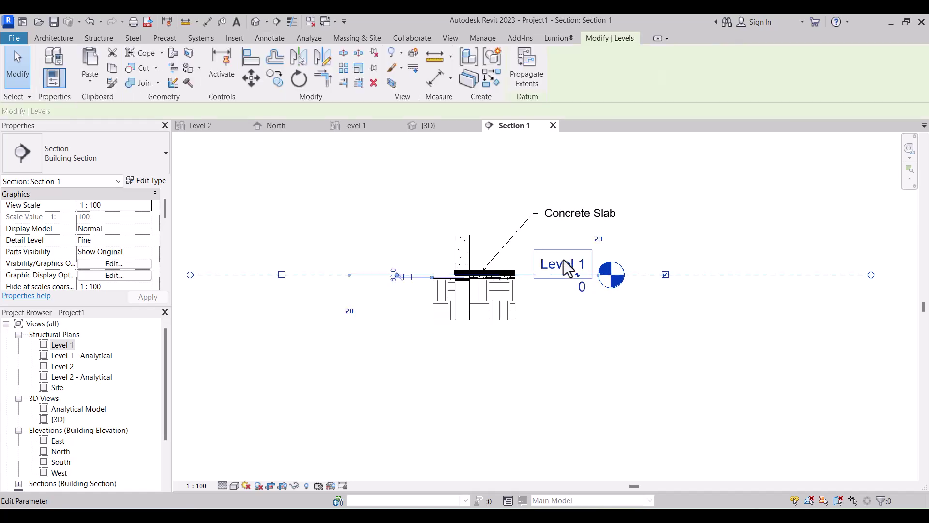
{"action": "left_click", "coordinate": [281, 275]}
{"action": "left_click", "coordinate": [665, 274]}
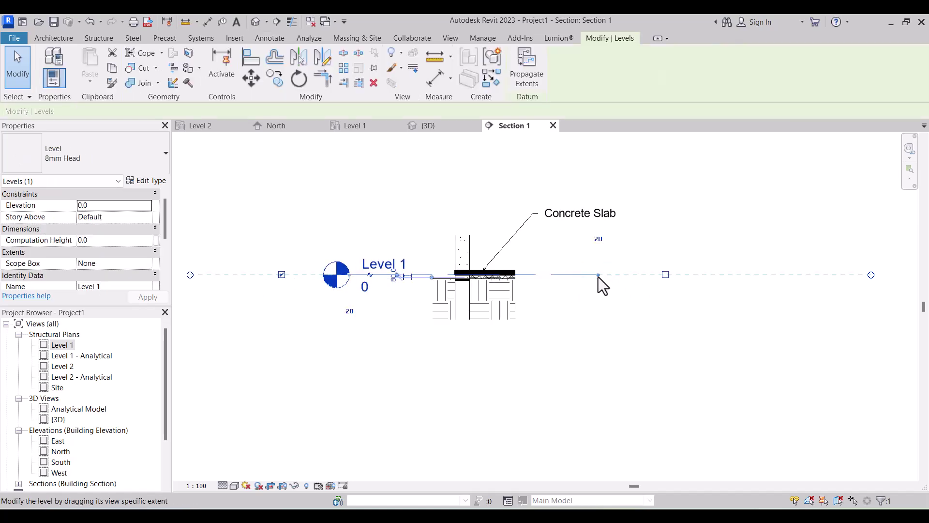
{"action": "left_click", "coordinate": [614, 263]}
Copy the Concrete Slab note with its leader to just below the original.
{"action": "scroll", "coordinate": [581, 211], "scroll_direction": "up", "scroll_amount": 2}
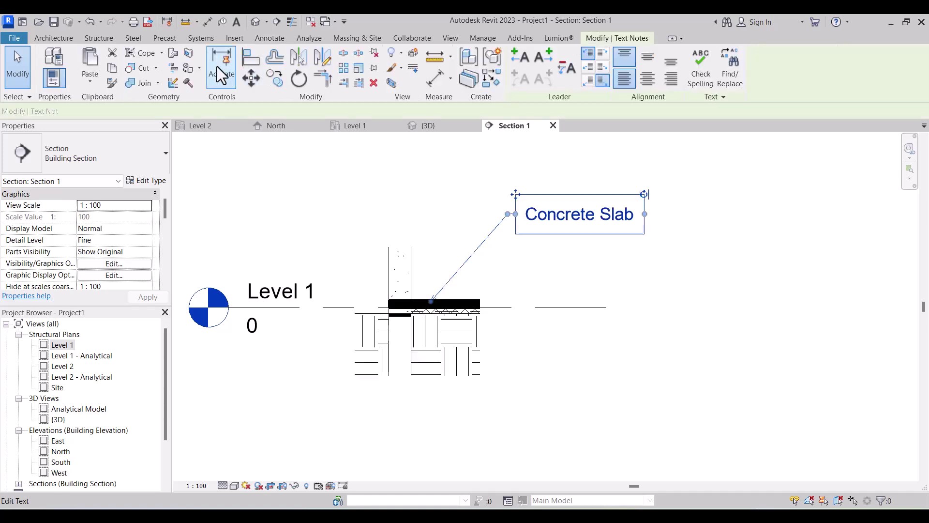
{"action": "scroll", "coordinate": [463, 310], "scroll_direction": "up", "scroll_amount": 2}
{"action": "key", "text": "c"}
{"action": "key", "text": "c"}
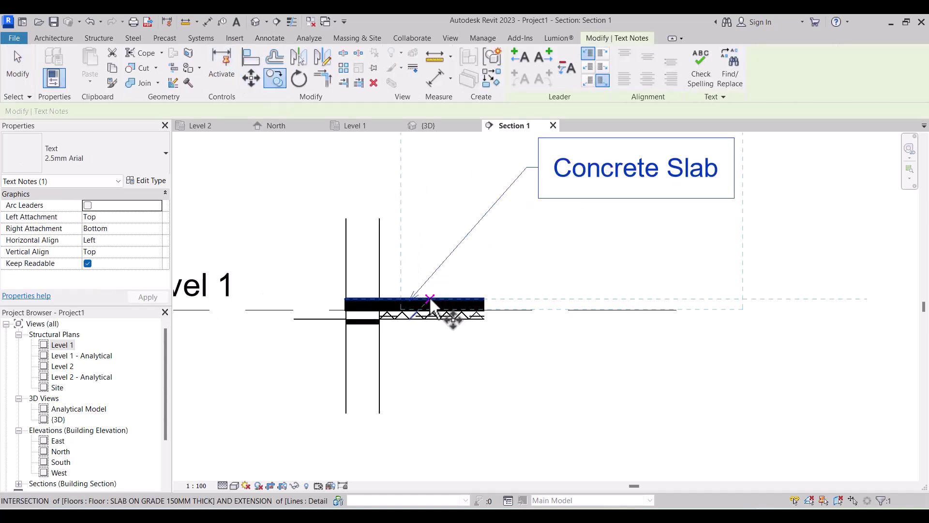
{"action": "left_click", "coordinate": [425, 273]}
{"action": "left_click", "coordinate": [422, 309]}
{"action": "scroll", "coordinate": [467, 306], "scroll_direction": "down", "scroll_amount": 2}
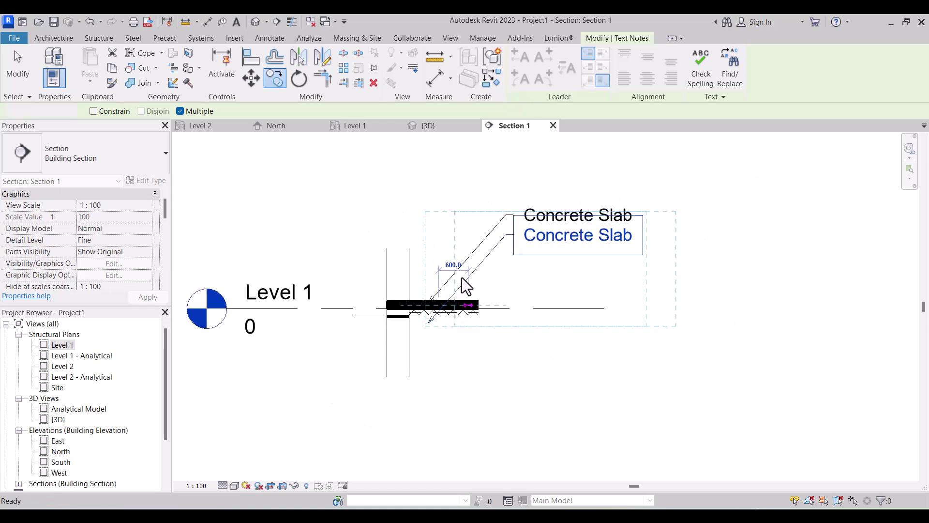
{"action": "key", "text": "Escape"}
{"action": "key", "text": "Escape"}
Move the copied note's leader arrowhead onto the zigzag layer beneath the slab.
{"action": "scroll", "coordinate": [490, 266], "scroll_direction": "up", "scroll_amount": 2}
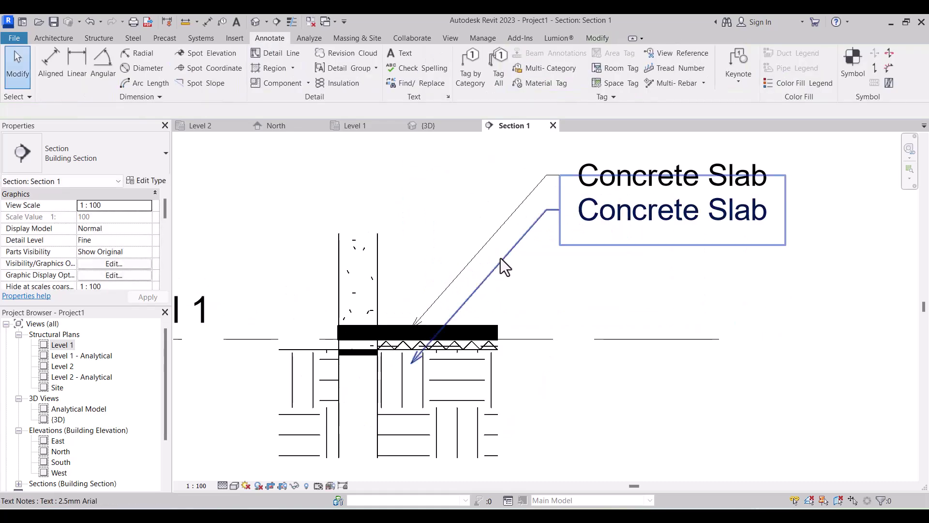
{"action": "left_click", "coordinate": [409, 364]}
{"action": "scroll", "coordinate": [411, 367], "scroll_direction": "up", "scroll_amount": 1}
{"action": "left_click_drag", "start_coordinate": [434, 340], "coordinate": [436, 341]}
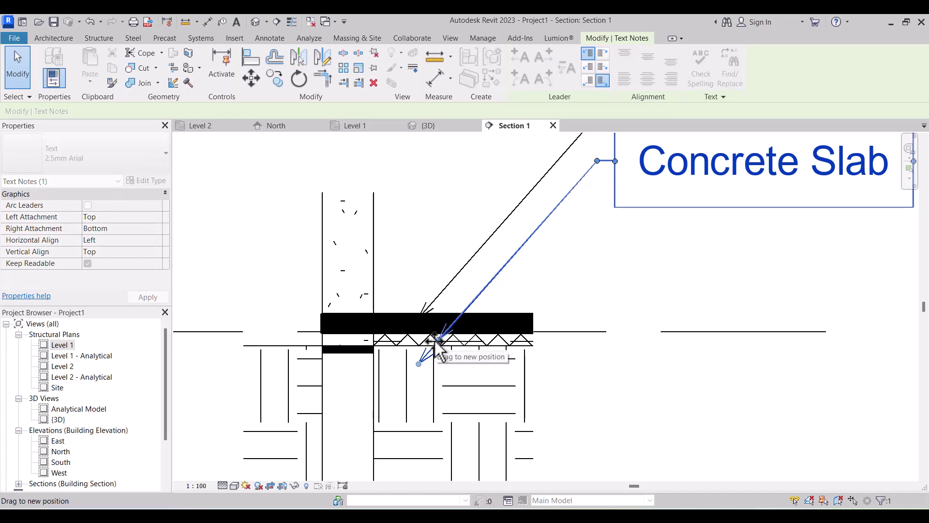
Change the copied note's text to "Waterproofing membrane".
{"action": "scroll", "coordinate": [426, 344], "scroll_direction": "down", "scroll_amount": 2}
{"action": "left_click", "coordinate": [605, 240]}
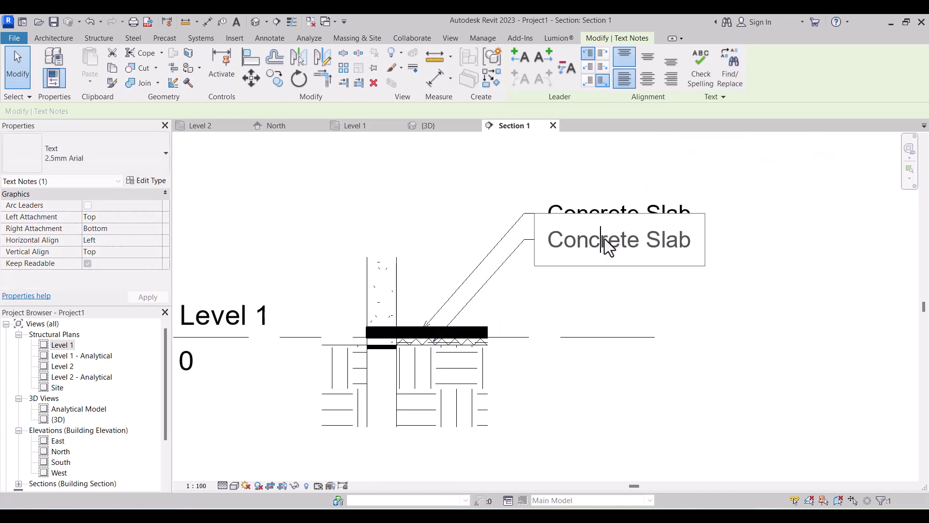
{"action": "key", "text": "ctrl+a"}
{"action": "type", "text": "Wa"}
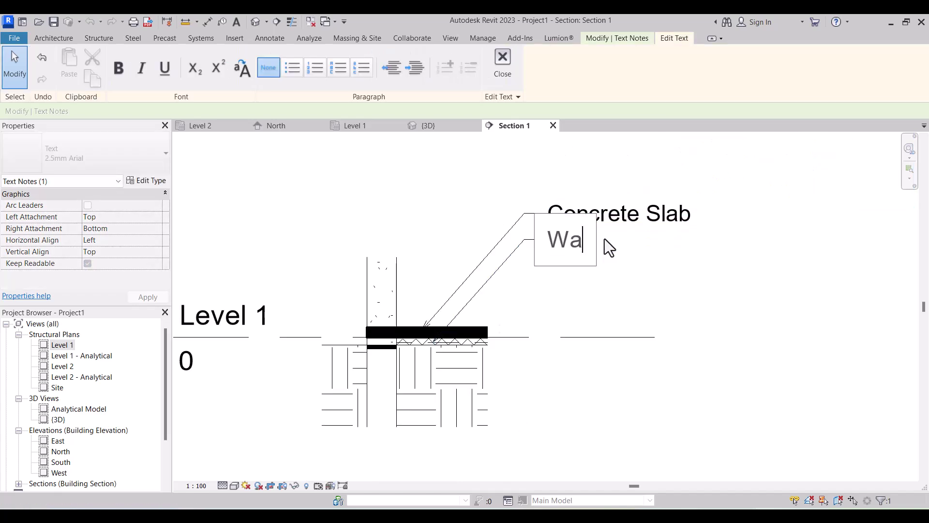
{"action": "type", "text": "terproofing"}
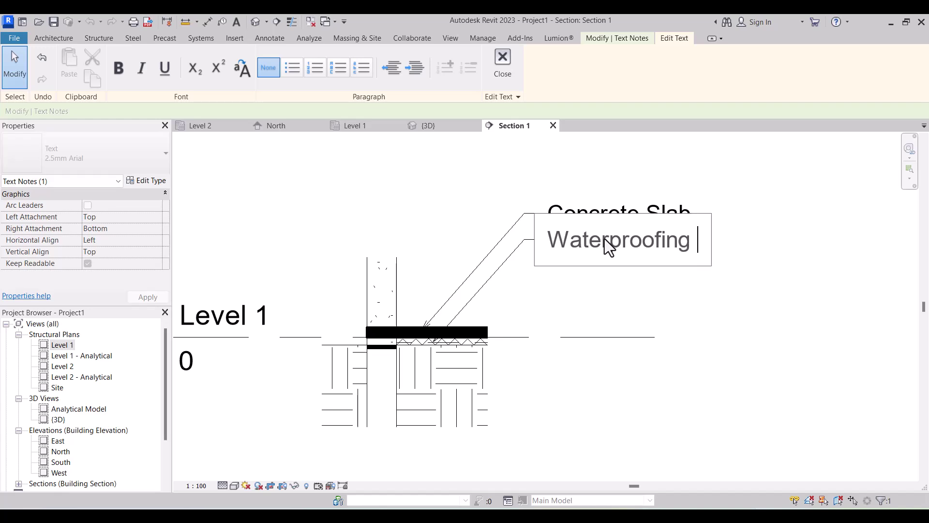
{"action": "type", "text": "membrane"}
{"action": "scroll", "coordinate": [549, 271], "scroll_direction": "down", "scroll_amount": 3}
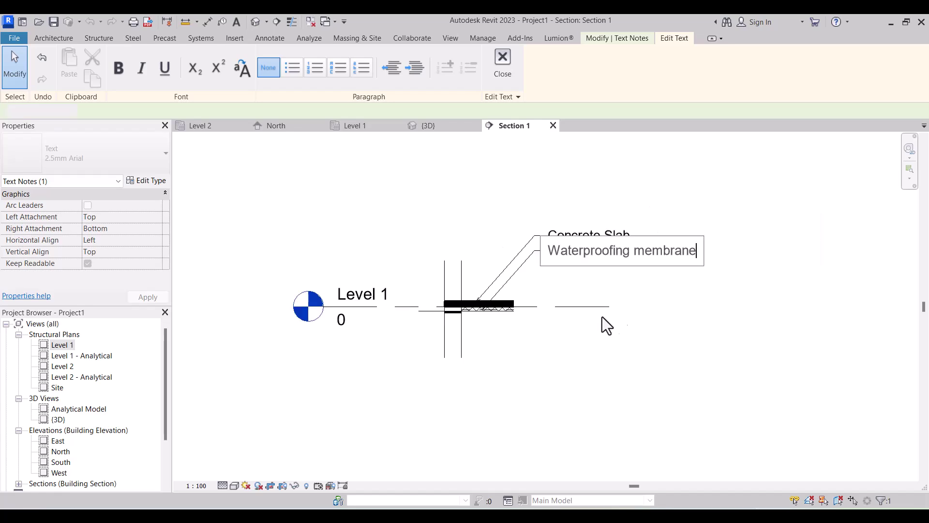
{"action": "left_click", "coordinate": [640, 332]}
Copy the Waterproofing membrane note below itself with its leader pointing into the earth fill.
{"action": "left_click", "coordinate": [609, 259]}
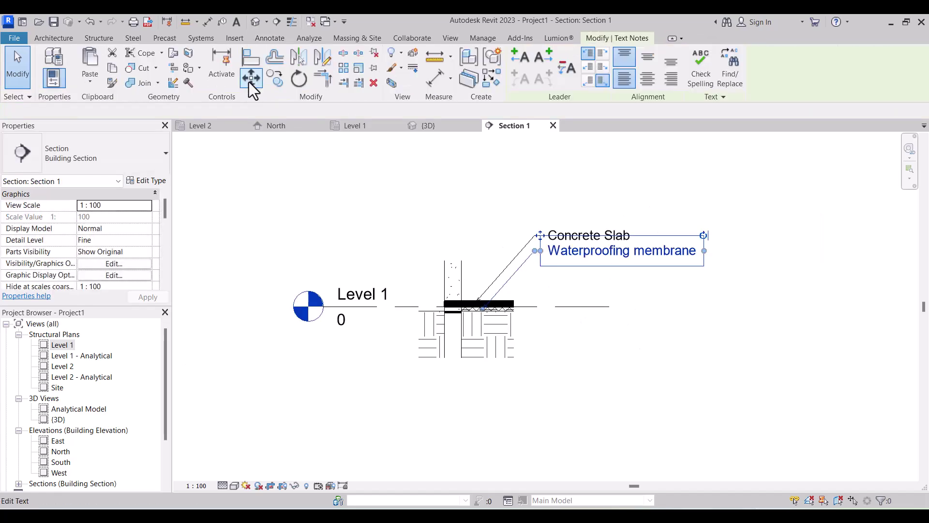
{"action": "left_click", "coordinate": [281, 84]}
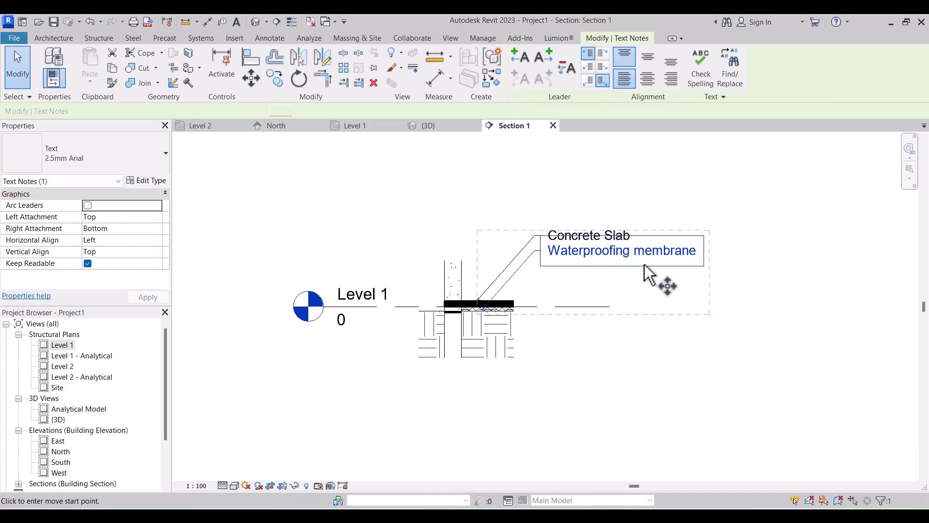
{"action": "scroll", "coordinate": [648, 261], "scroll_direction": "up", "scroll_amount": 1}
{"action": "left_click", "coordinate": [653, 256]}
{"action": "left_click", "coordinate": [648, 288]}
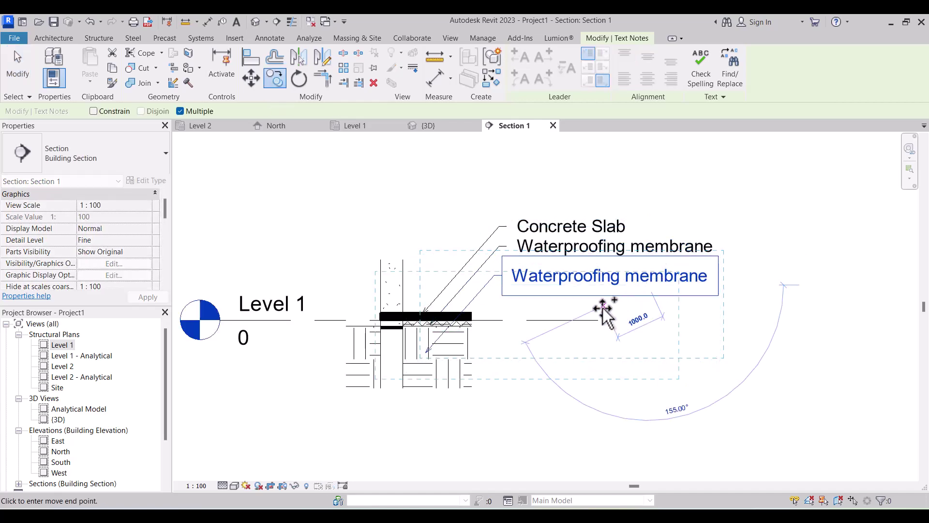
Move the leader arrowhead of the lowest Waterproofing membrane note up from the earth fill onto the zigzag layer beneath the slab.
{"action": "key", "text": "Escape"}
{"action": "key", "text": "Escape"}
{"action": "scroll", "coordinate": [468, 293], "scroll_direction": "up", "scroll_amount": 2}
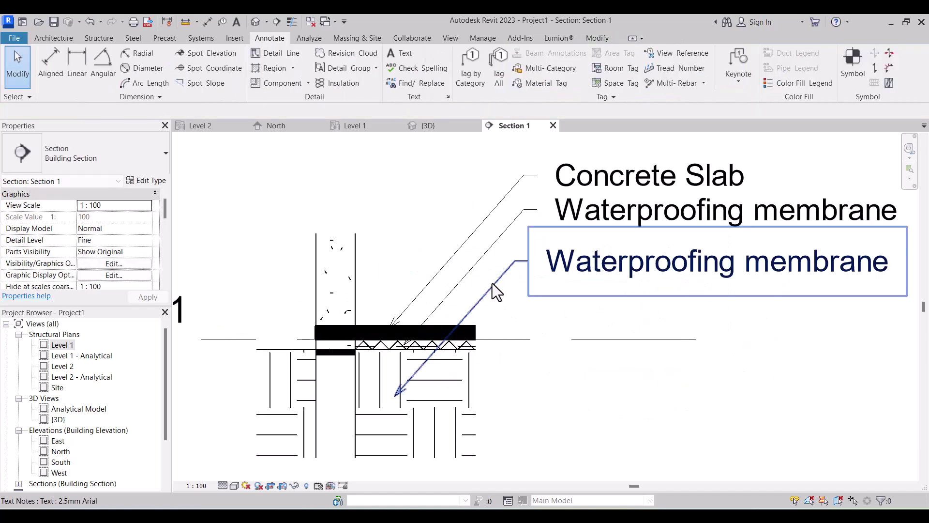
{"action": "left_click", "coordinate": [405, 393]}
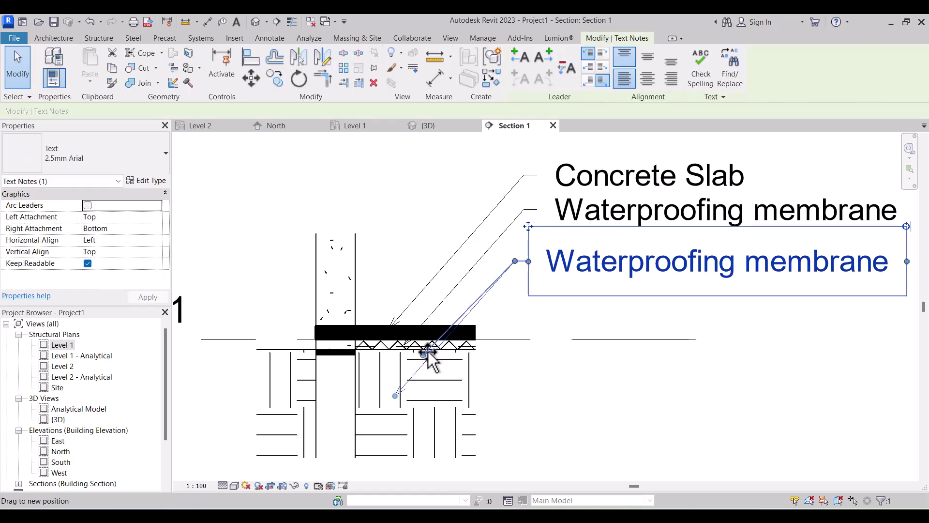
{"action": "left_click_drag", "start_coordinate": [441, 345], "coordinate": [443, 344]}
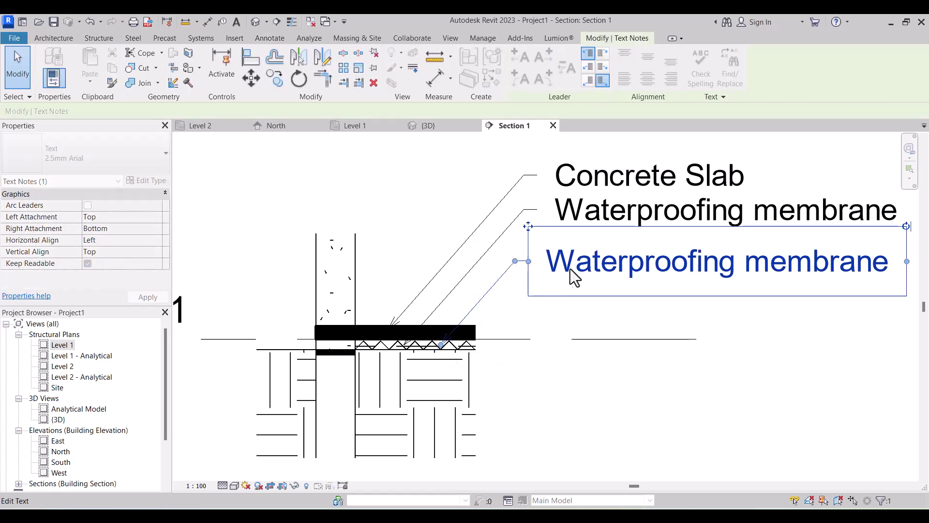
Change the lowest Waterproofing membrane note's text to "Hardcore".
{"action": "double_click", "coordinate": [574, 264]}
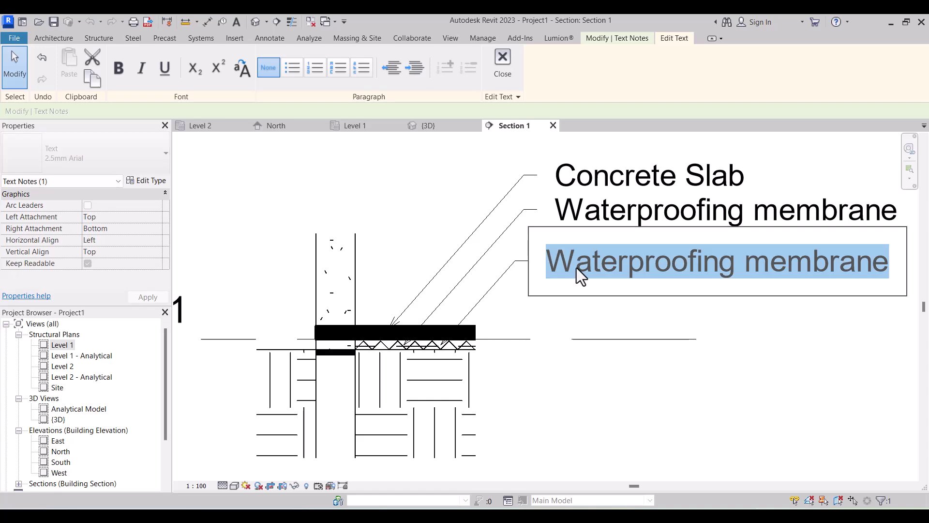
{"action": "type", "text": "Hard"}
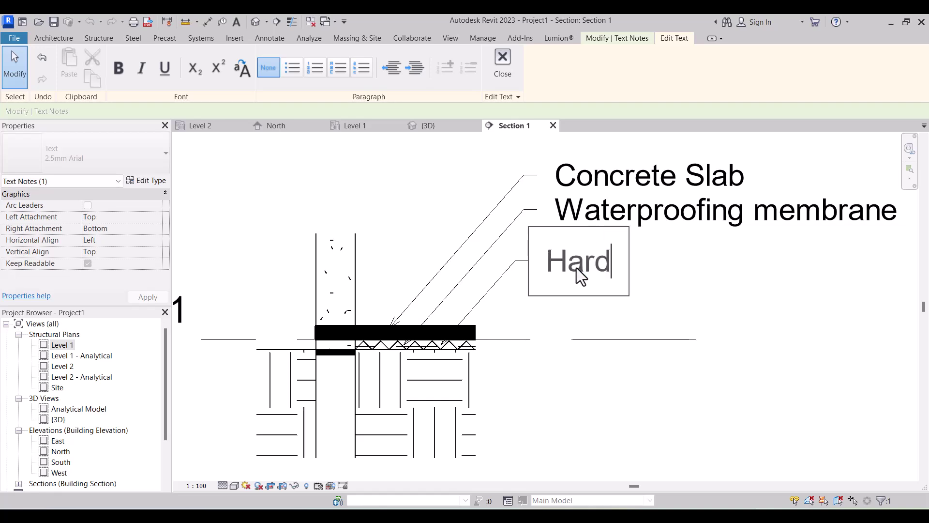
{"action": "type", "text": "core"}
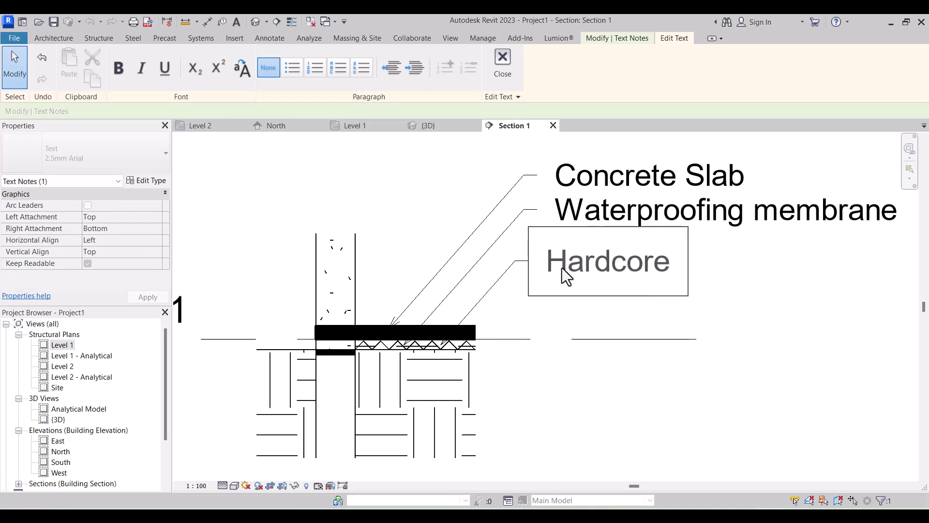
{"action": "scroll", "coordinate": [571, 268], "scroll_direction": "down", "scroll_amount": 2}
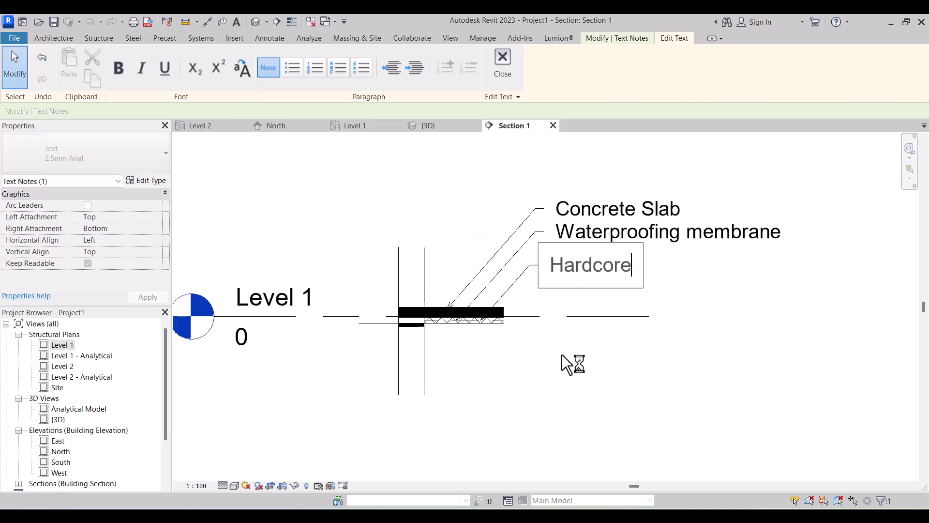
{"action": "left_click", "coordinate": [599, 382]}
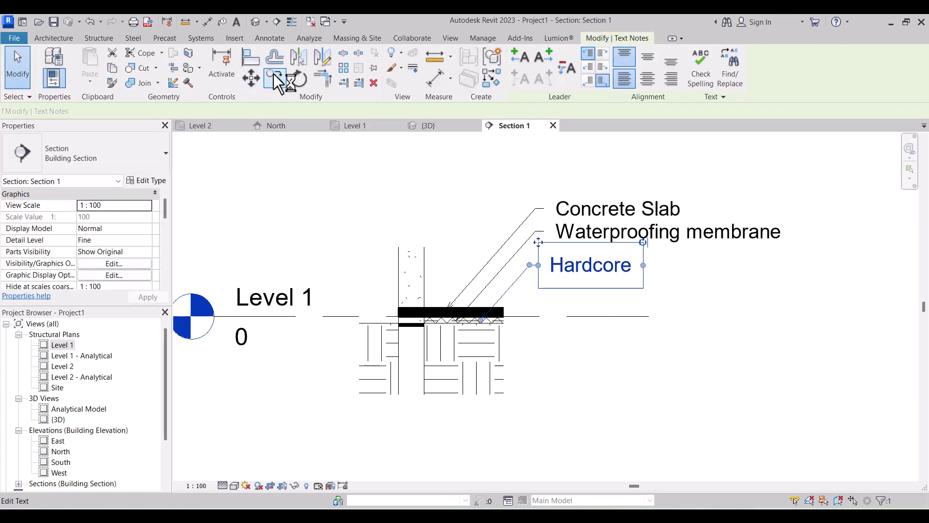
Copy the Hardcore note below itself and move the copy's leader arrowhead level with its text, into the earth fill beside the column.
{"action": "left_click", "coordinate": [577, 266]}
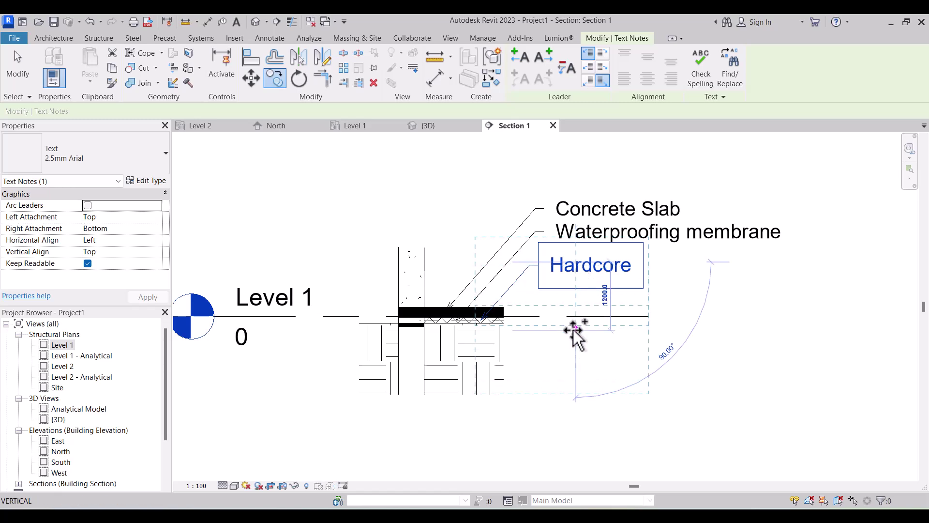
{"action": "left_click", "coordinate": [571, 335]}
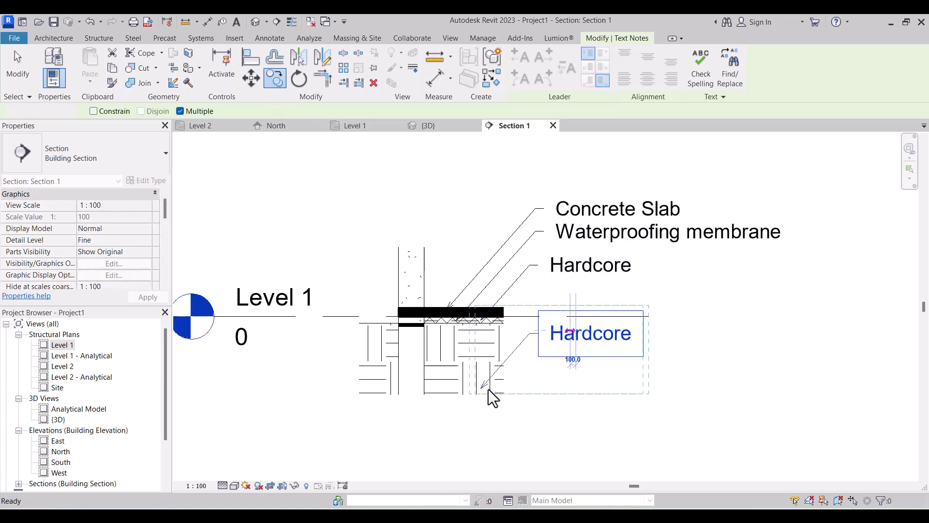
{"action": "key", "text": "Escape"}
{"action": "left_click_drag", "start_coordinate": [481, 389], "coordinate": [448, 334]}
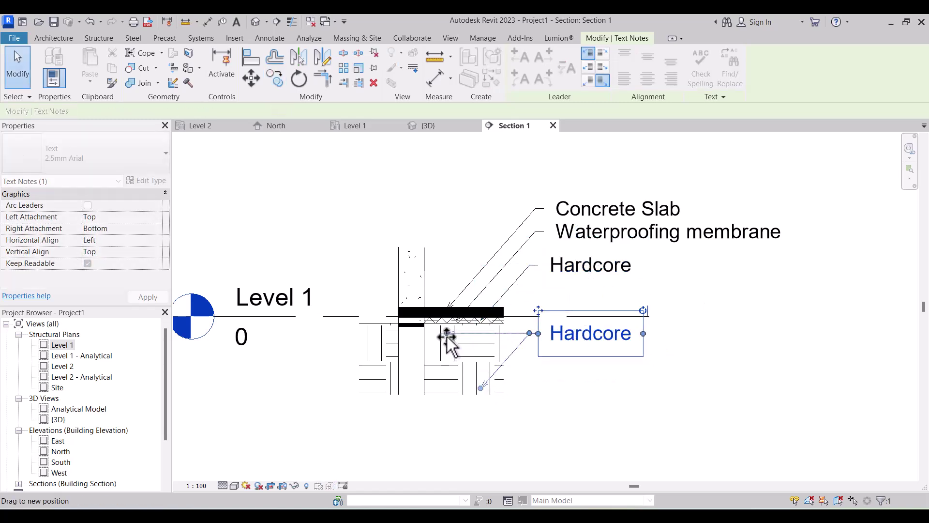
Change the copied Hardcore note's text to "Earth".
{"action": "double_click", "coordinate": [582, 336]}
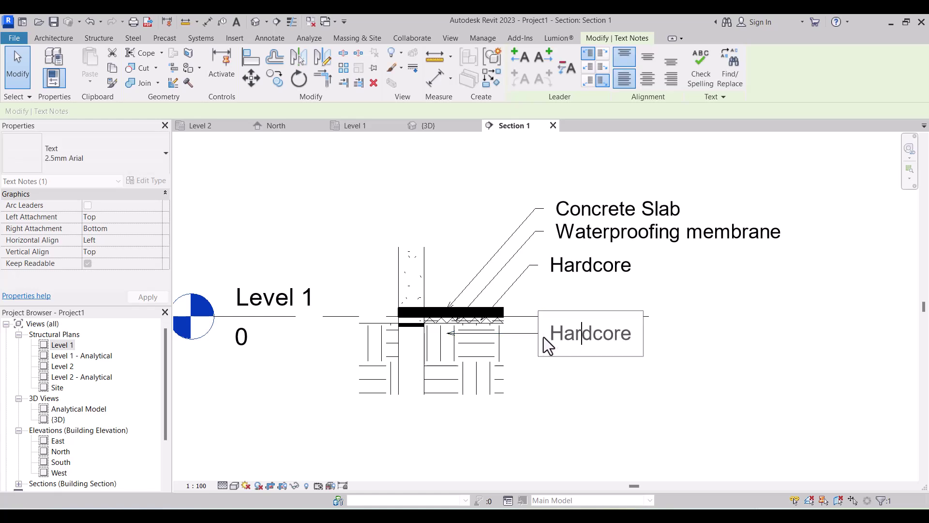
{"action": "left_click_drag", "start_coordinate": [544, 334], "coordinate": [648, 335]}
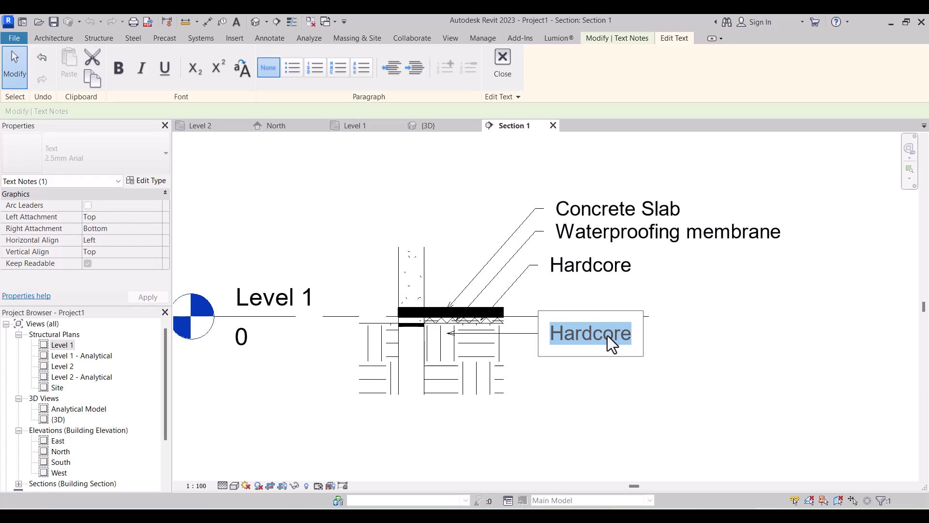
{"action": "type", "text": "Earth"}
{"action": "scroll", "coordinate": [622, 341], "scroll_direction": "down", "scroll_amount": 2}
{"action": "left_click", "coordinate": [583, 384]}
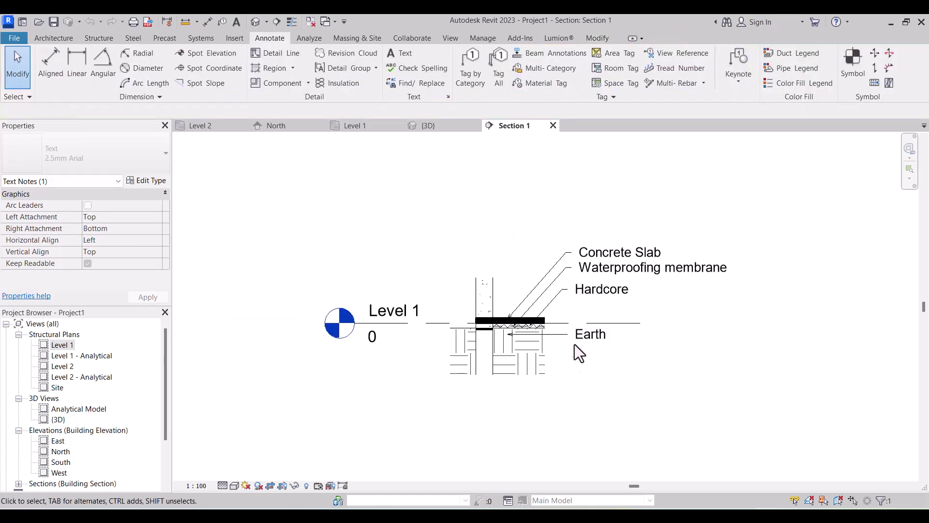
Move the Earth note sideways to align its left edge with the Concrete Slab and Waterproofing membrane notes.
{"action": "scroll", "coordinate": [586, 365], "scroll_direction": "up", "scroll_amount": 3}
{"action": "left_click", "coordinate": [564, 305]}
{"action": "left_click_drag", "start_coordinate": [579, 299], "coordinate": [574, 294]}
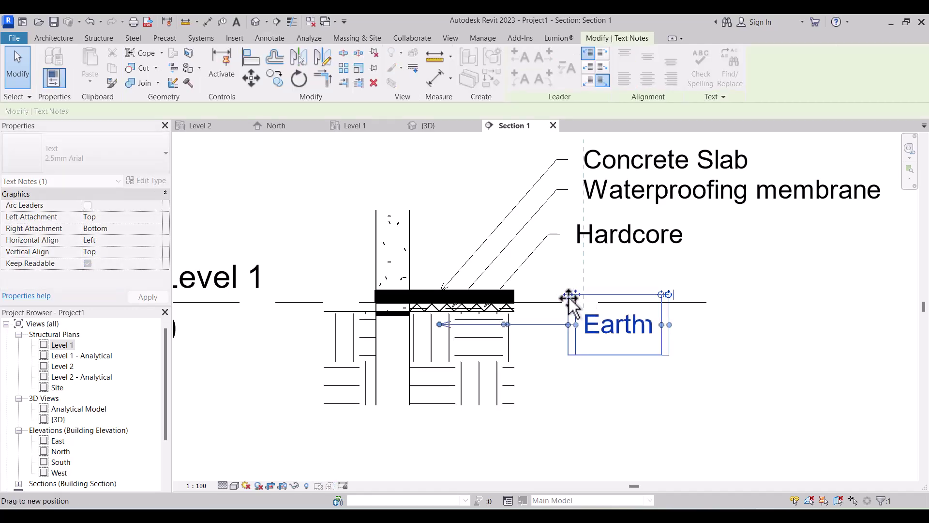
{"action": "scroll", "coordinate": [571, 297], "scroll_direction": "down", "scroll_amount": 3}
{"action": "left_click", "coordinate": [623, 392]}
Align the Hardcore note's left edge with the other notes and shift its leader elbow slightly away from the text.
{"action": "scroll", "coordinate": [593, 280], "scroll_direction": "up", "scroll_amount": 3}
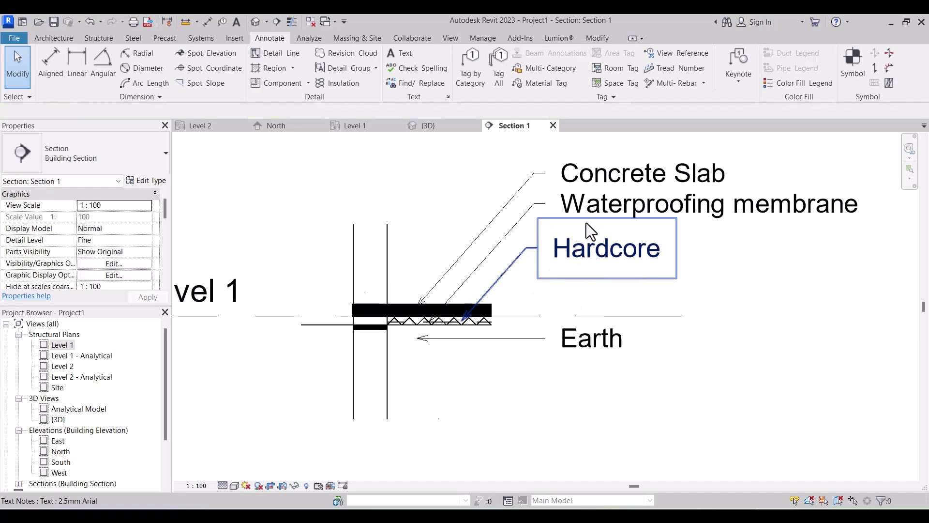
{"action": "left_click", "coordinate": [555, 244]}
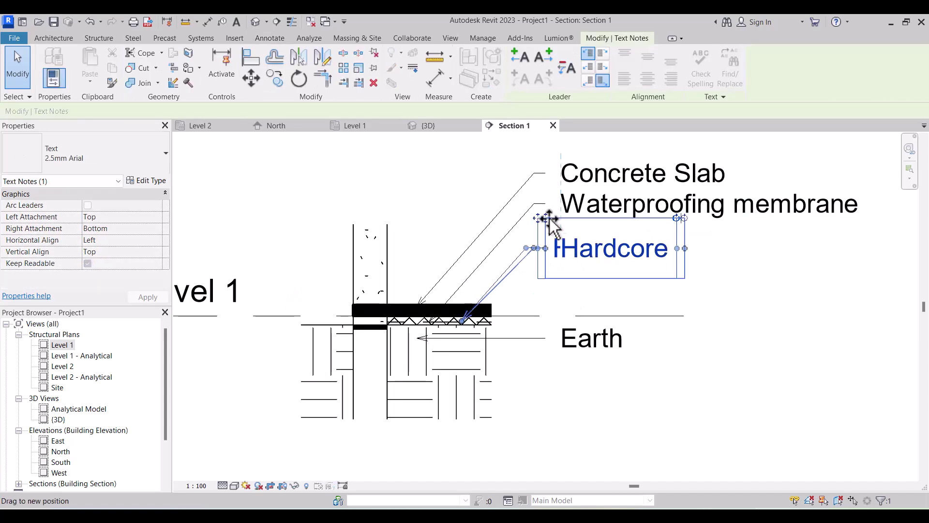
{"action": "scroll", "coordinate": [538, 253], "scroll_direction": "up", "scroll_amount": 1}
{"action": "left_click_drag", "start_coordinate": [535, 246], "coordinate": [526, 245]}
{"action": "scroll", "coordinate": [429, 254], "scroll_direction": "down", "scroll_amount": 4}
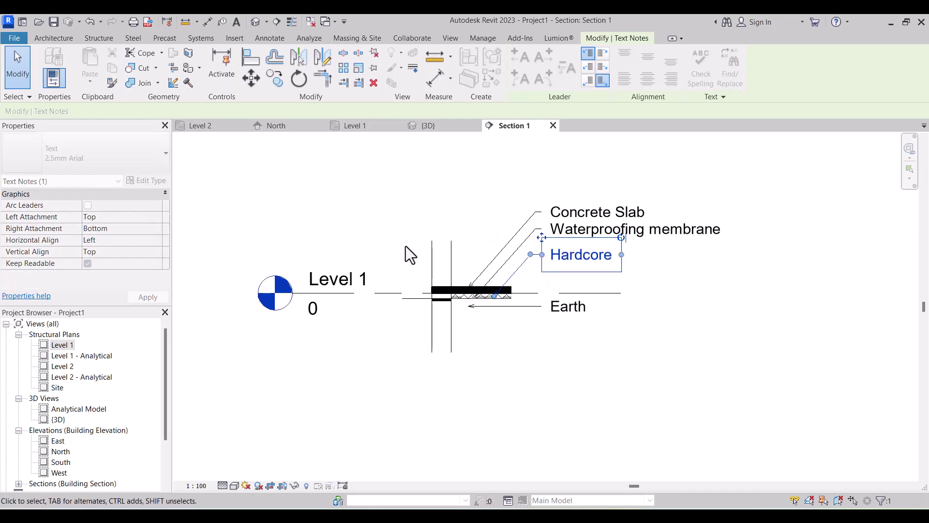
{"action": "left_click", "coordinate": [362, 189]}
Examine the slab, columns and surrounding ground from an isometric angle in the 3D view.
{"action": "left_click", "coordinate": [419, 125]}
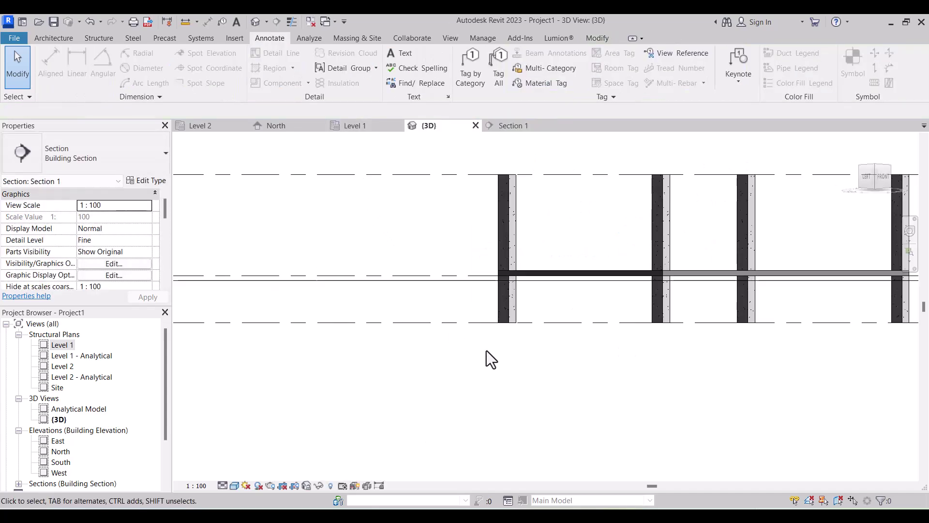
{"action": "scroll", "coordinate": [479, 335], "scroll_direction": "up", "scroll_amount": 1}
{"action": "scroll", "coordinate": [473, 324], "scroll_direction": "down", "scroll_amount": 7}
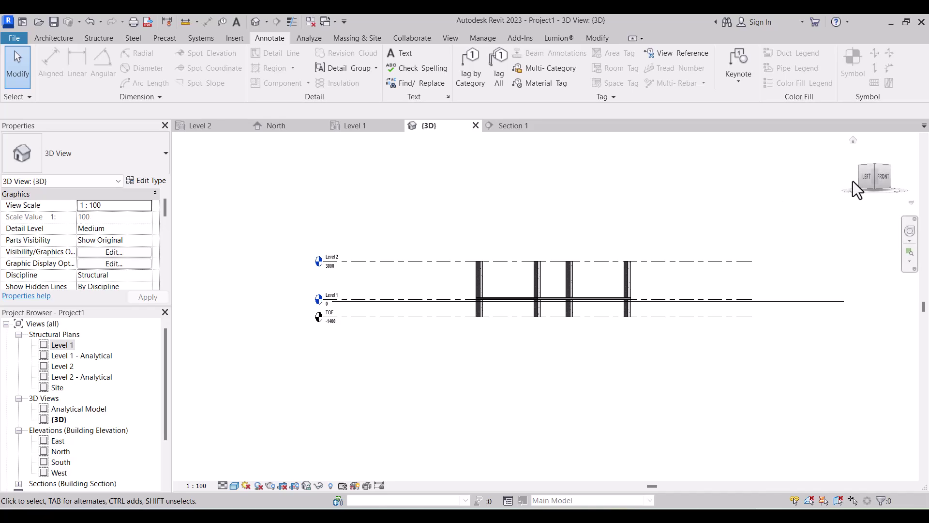
{"action": "left_click_drag", "start_coordinate": [878, 178], "coordinate": [881, 218]}
{"action": "scroll", "coordinate": [484, 278], "scroll_direction": "up", "scroll_amount": 3}
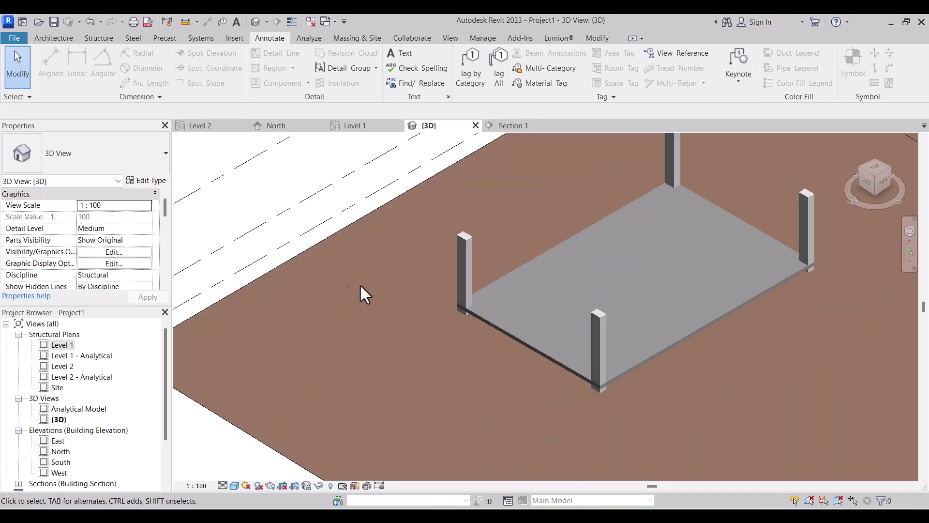
{"action": "scroll", "coordinate": [478, 321], "scroll_direction": "up", "scroll_amount": 2}
{"action": "scroll", "coordinate": [385, 347], "scroll_direction": "down", "scroll_amount": 7}
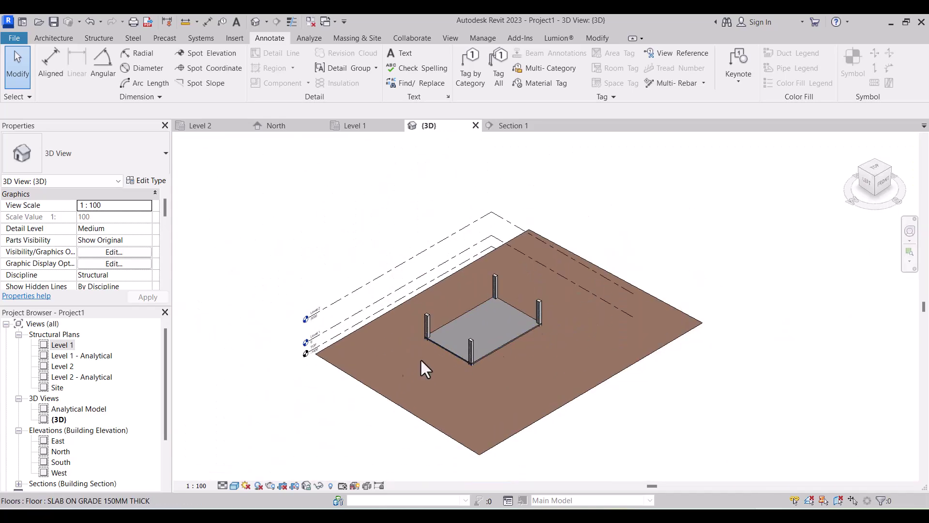
{"action": "scroll", "coordinate": [437, 349], "scroll_direction": "up", "scroll_amount": 3}
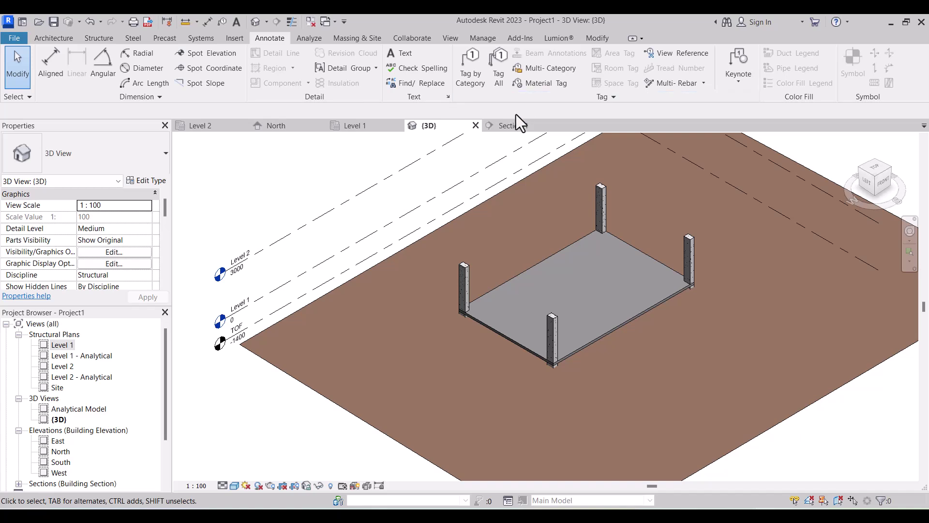
Return to the Section 1 view and review the annotated slab and foundation detail.
{"action": "left_click", "coordinate": [504, 126]}
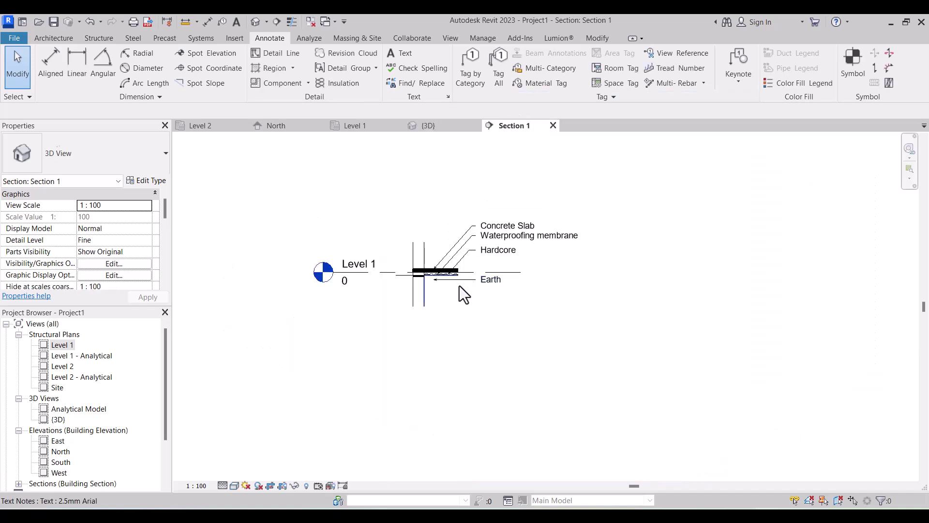
{"action": "scroll", "coordinate": [486, 284], "scroll_direction": "up", "scroll_amount": 5}
{"action": "scroll", "coordinate": [483, 329], "scroll_direction": "down", "scroll_amount": 5}
{"action": "scroll", "coordinate": [480, 287], "scroll_direction": "up", "scroll_amount": 3}
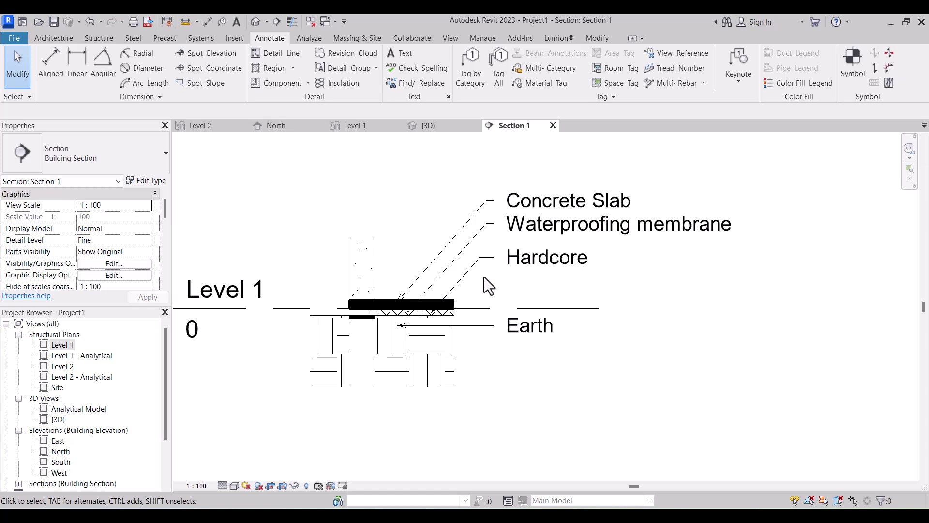
{"action": "scroll", "coordinate": [506, 298], "scroll_direction": "down", "scroll_amount": 1}
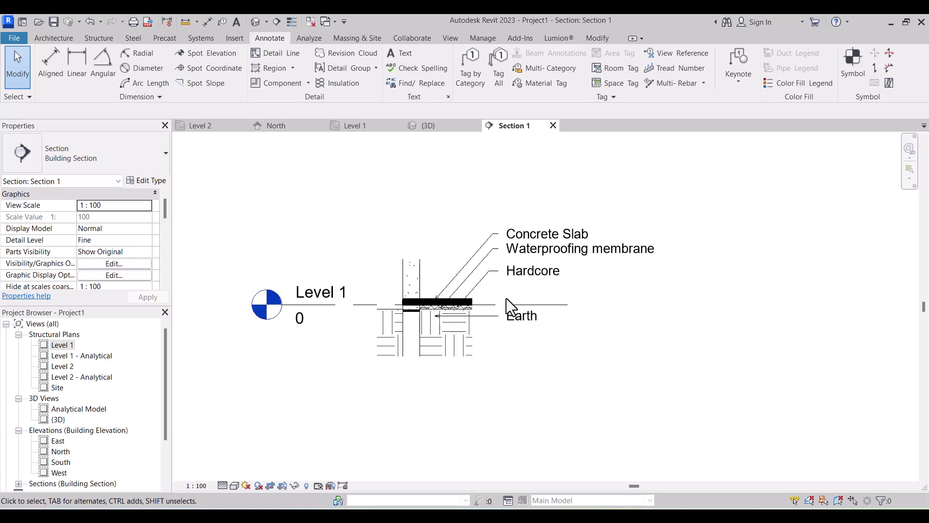